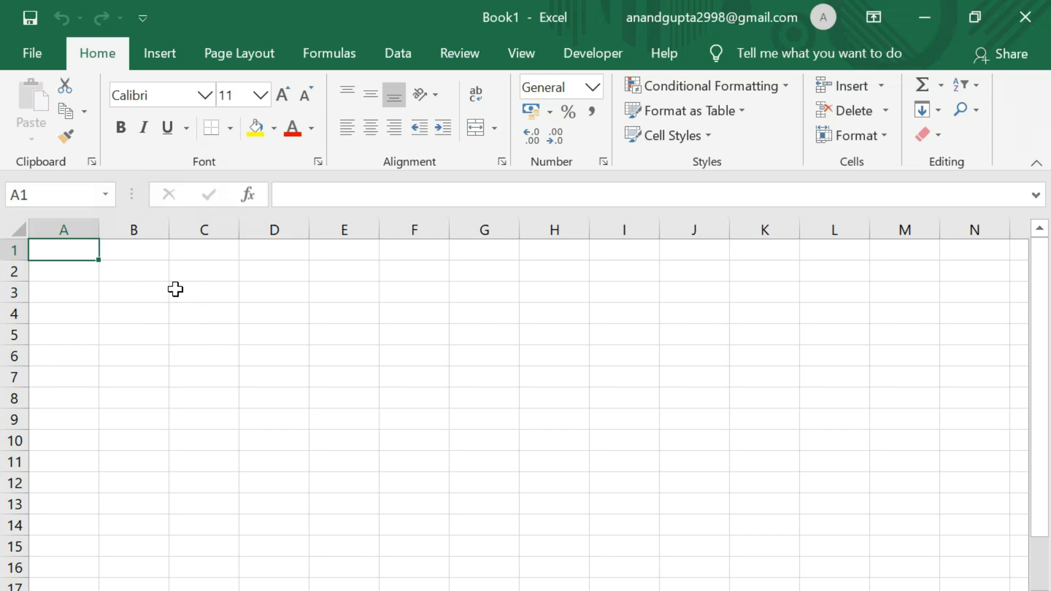
pyautogui.moveTo(62, 251); pyautogui.dragTo(681, 519)
pyautogui.moveTo(63, 258); pyautogui.dragTo(416, 438)
pyautogui.moveTo(75, 250); pyautogui.dragTo(364, 436)
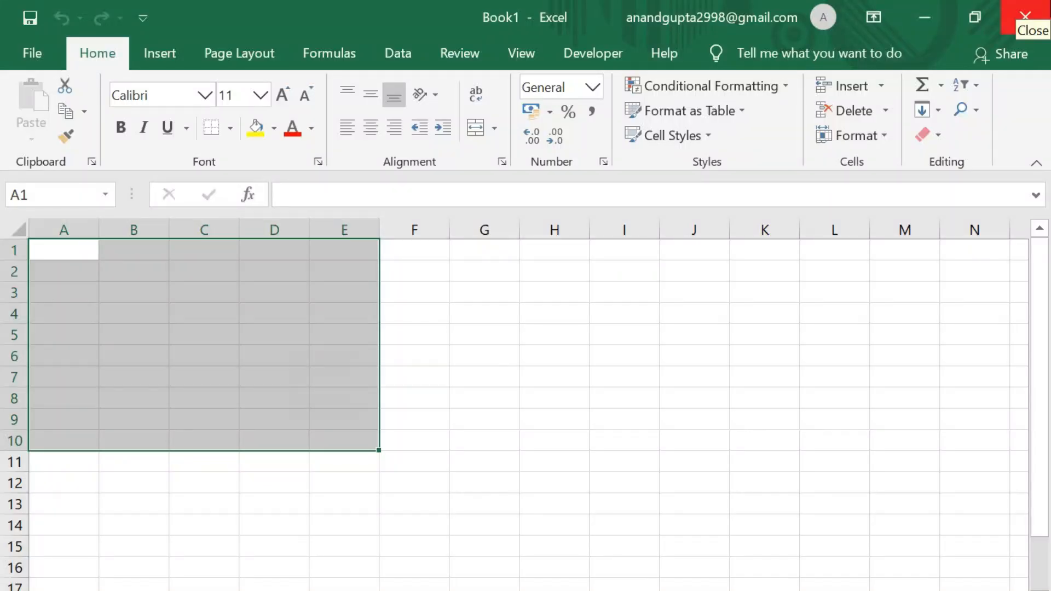
# Enter the column headers "Roll No." in A1 and "Dist/center/School code" in B1
pyautogui.write('Roll')
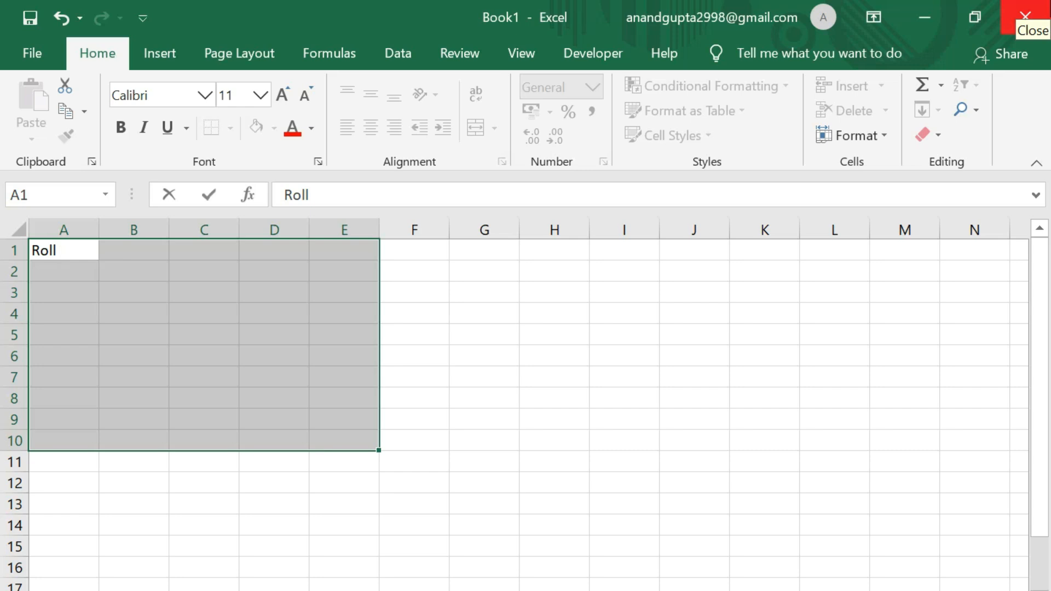
pyautogui.press('Left')
pyautogui.press('F2')
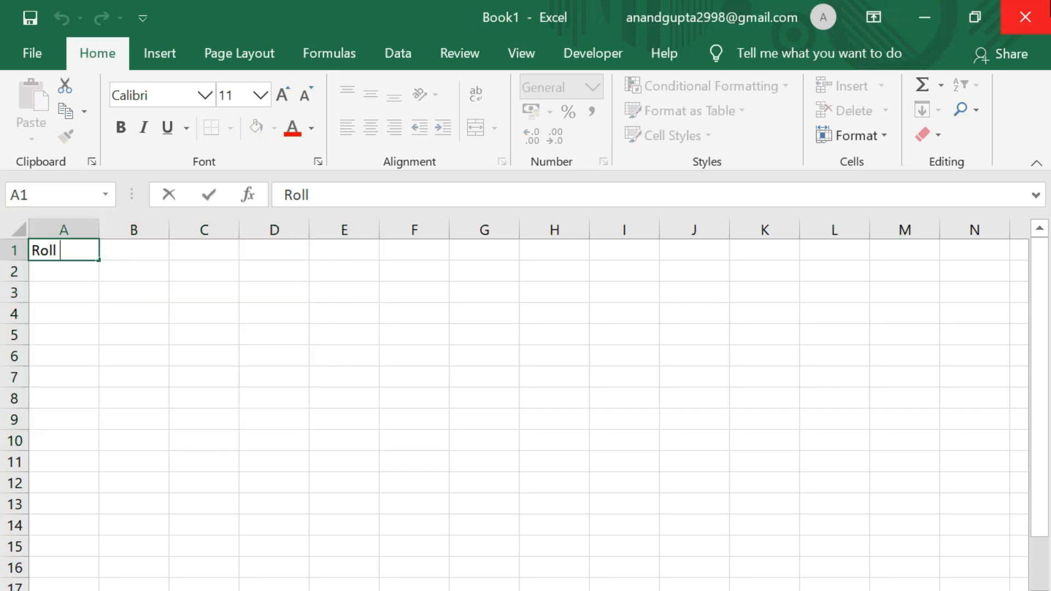
pyautogui.write('No.')
pyautogui.press('Tab')
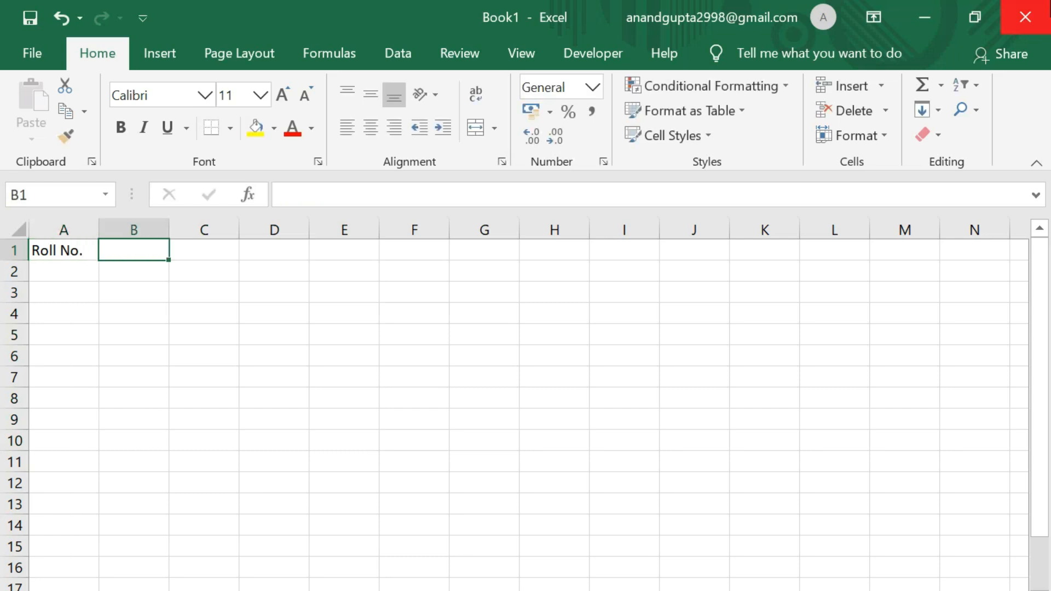
pyautogui.write('D')
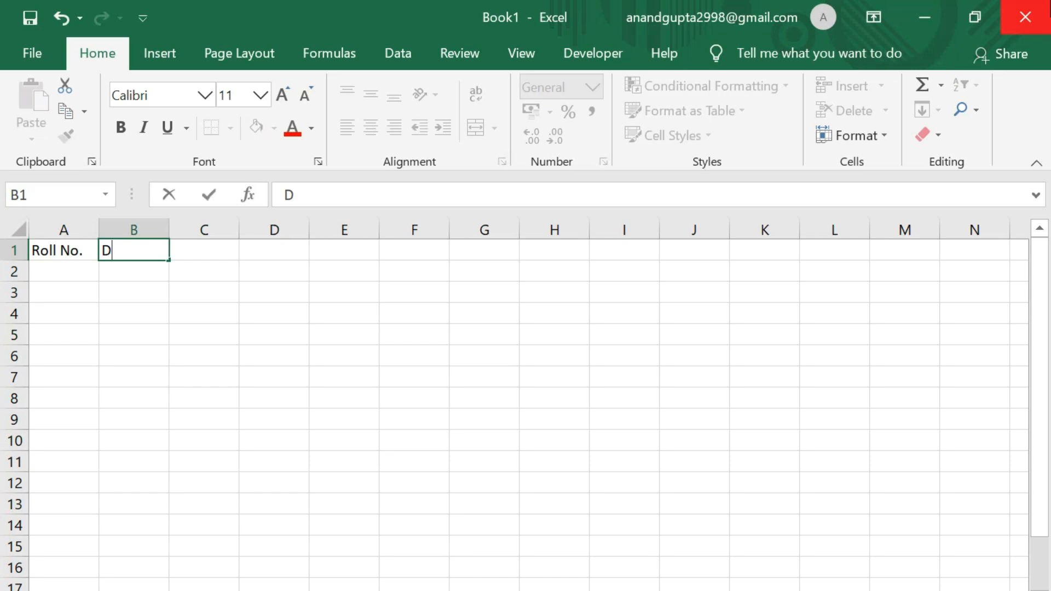
pyautogui.write('ist/cen')
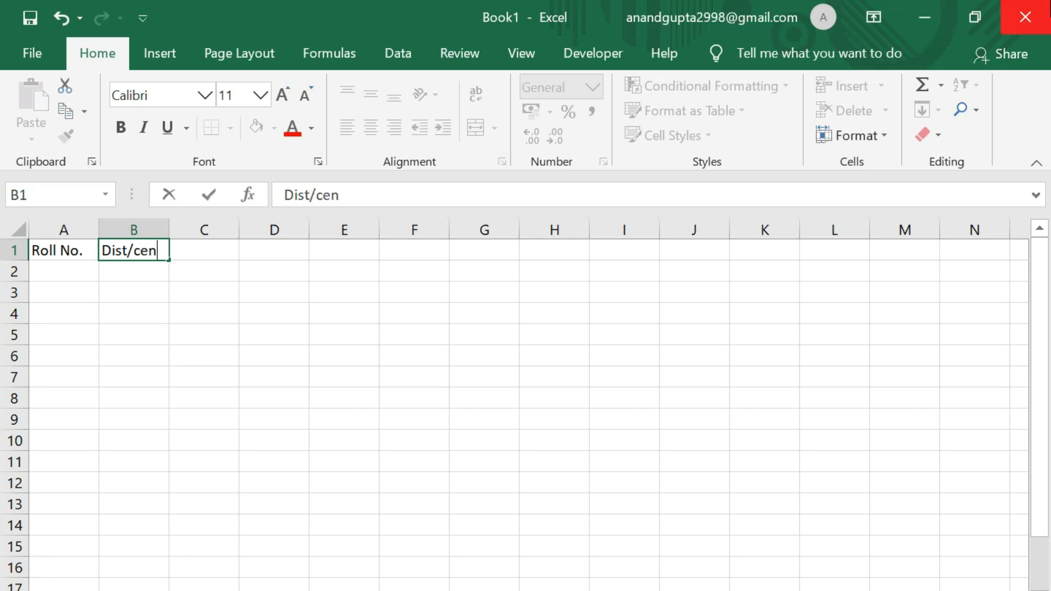
pyautogui.write('ter/School code')
pyautogui.press('Tab')
# Enter the column header "Regular/private" in C1
pyautogui.write('Re')
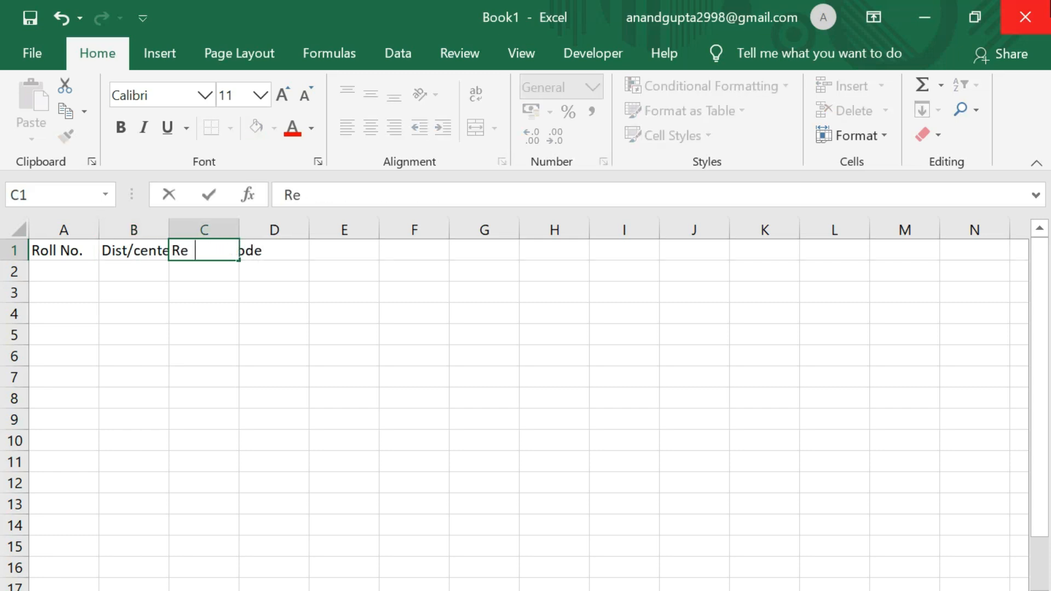
pyautogui.write('gular?private')
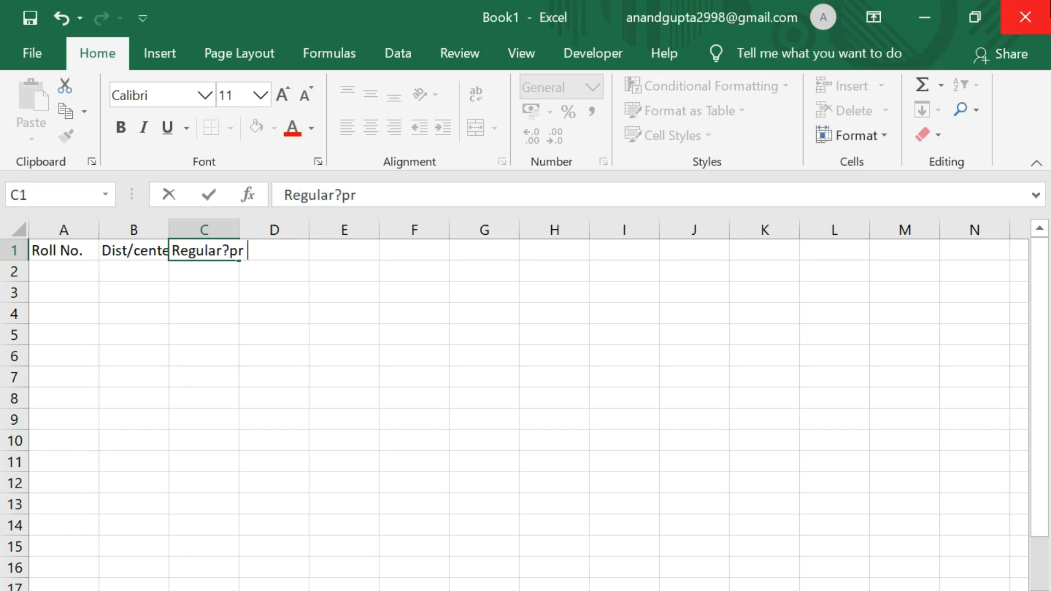
pyautogui.press('Delete')
pyautogui.write('/private')
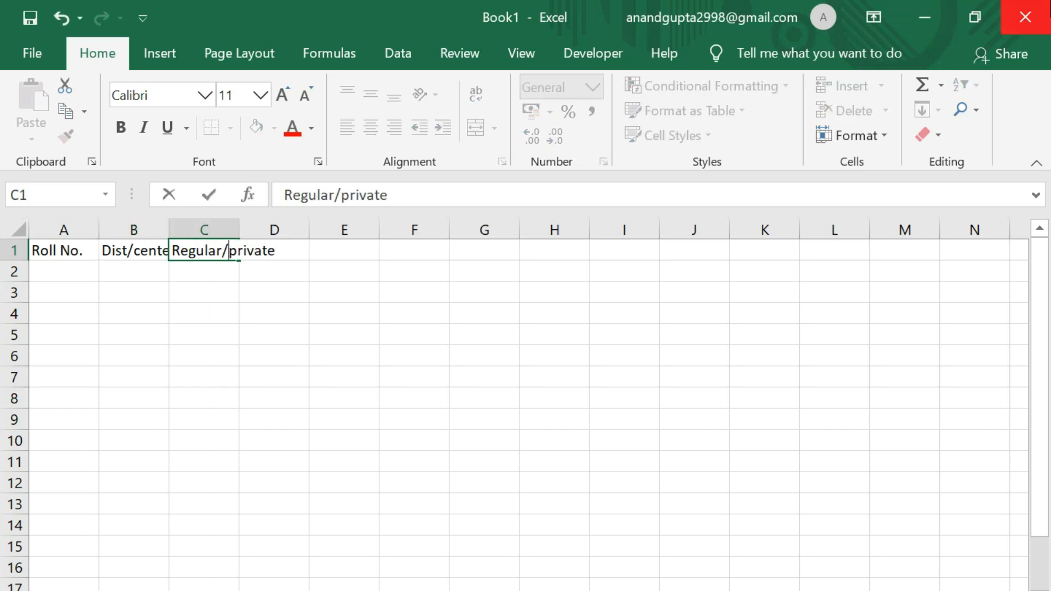
pyautogui.press('Tab')
# Enter the column headers "Exam Type" in D1 and "Certificate No." in E1
pyautogui.click(149, 249)
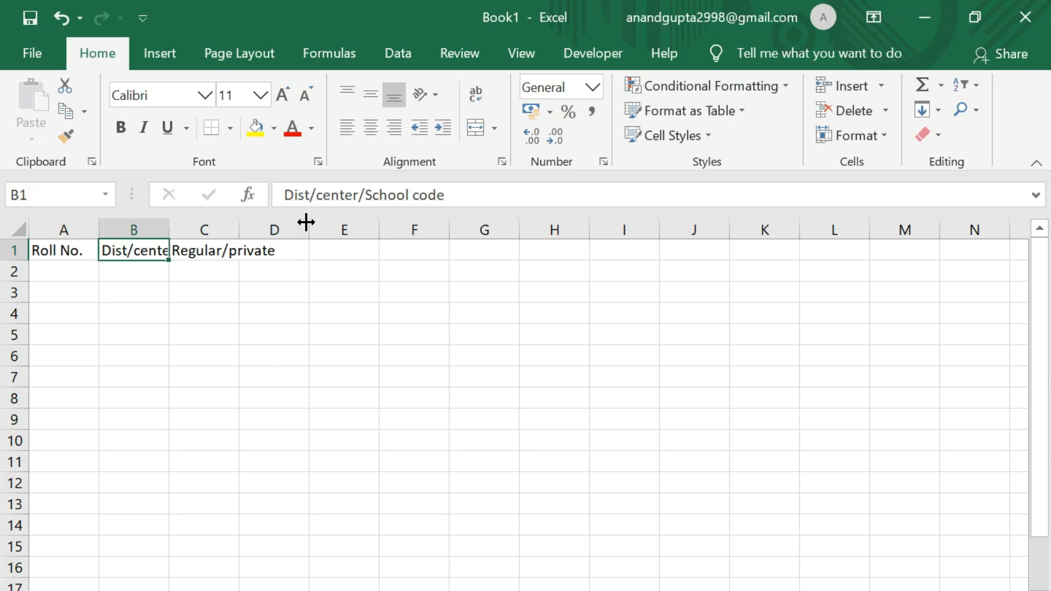
pyautogui.click(179, 231)
pyautogui.click(146, 250)
pyautogui.click(290, 250)
pyautogui.write('Exam Type')
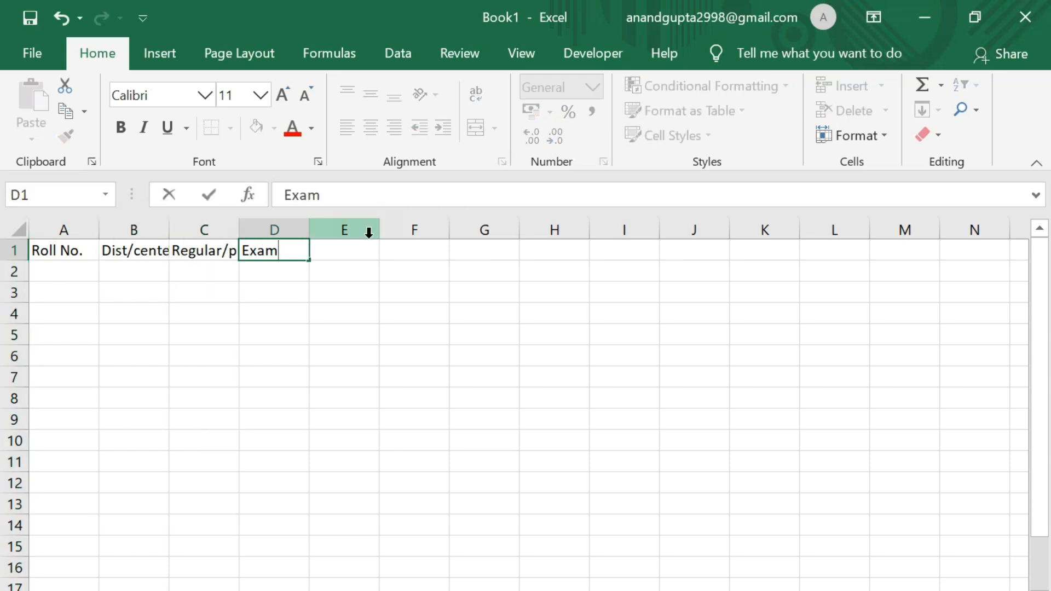
pyautogui.press('Tab')
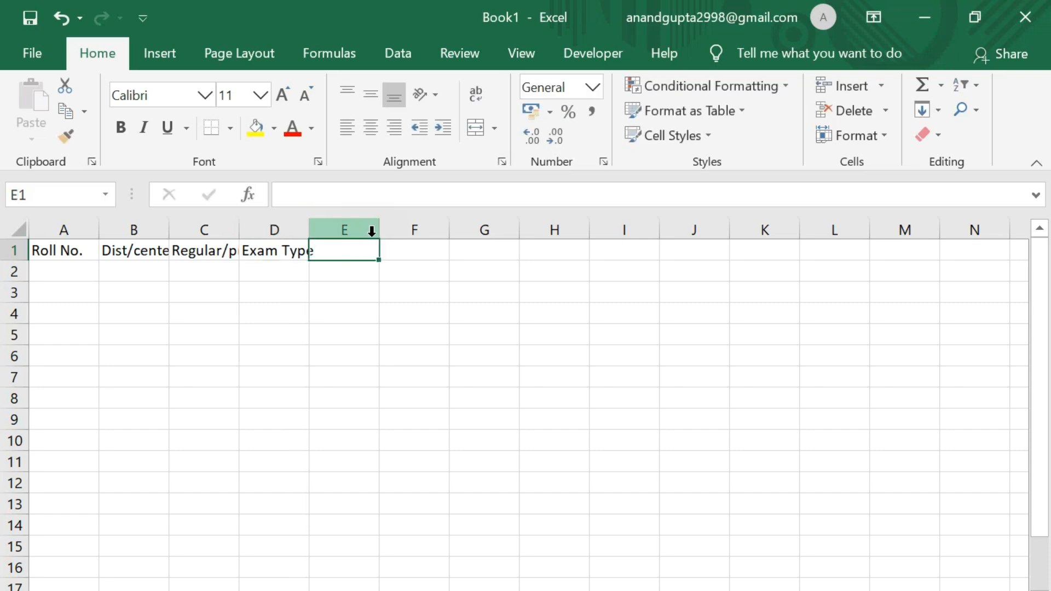
pyautogui.write('Certificate N')
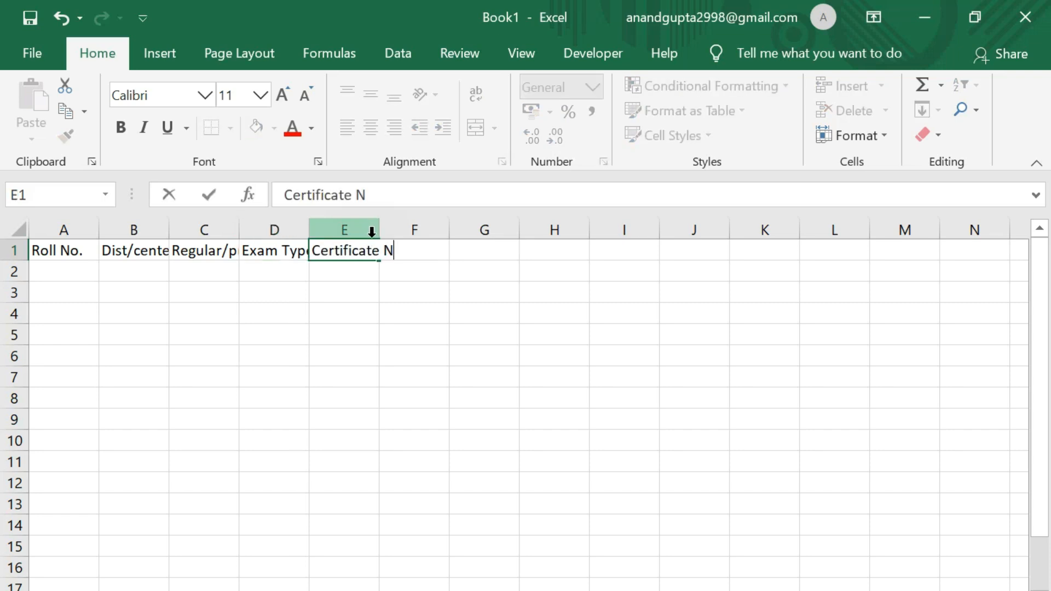
pyautogui.write('o.')
pyautogui.press('Tab')
# Enter the column headers "Student Name", "Father Name" and "Mother's Name" in F1 to H1
pyautogui.write('Student Name')
pyautogui.press('Tab')
pyautogui.write('Father Name')
pyautogui.press('Tab')
pyautogui.write("Mother's Name")
pyautogui.press('Tab')
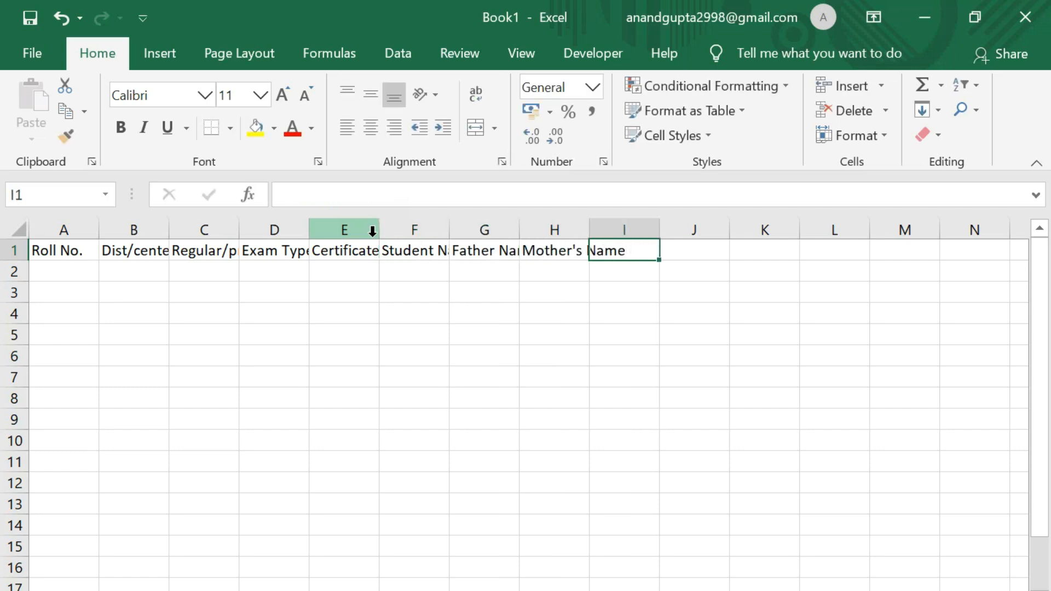
# Enter the column headers "School center", "Date of birth" and "Max marks" in I1 to K1
pyautogui.write('School center')
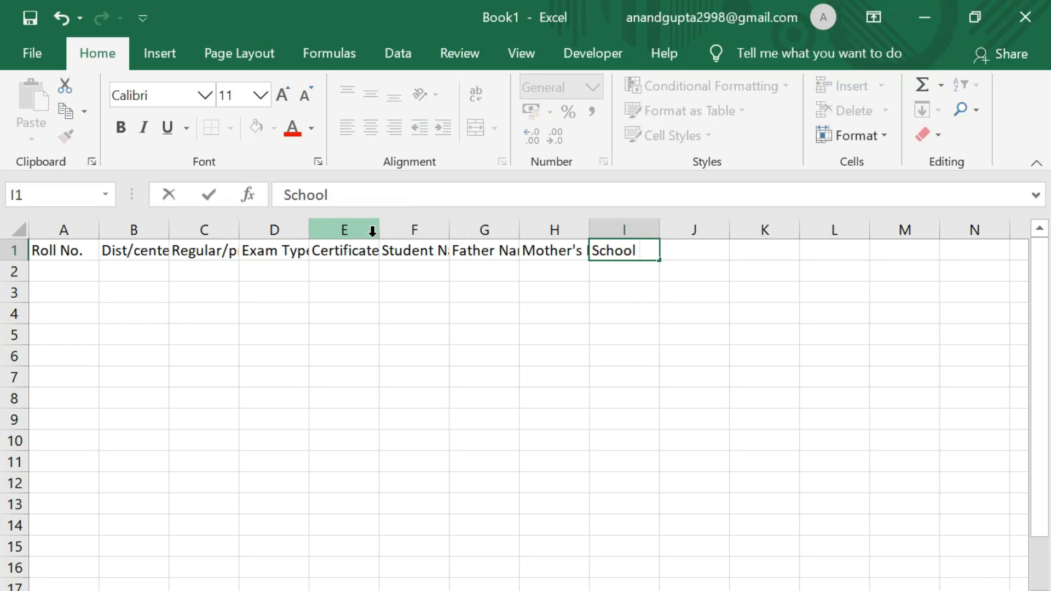
pyautogui.press('Tab')
pyautogui.write('Date of birth')
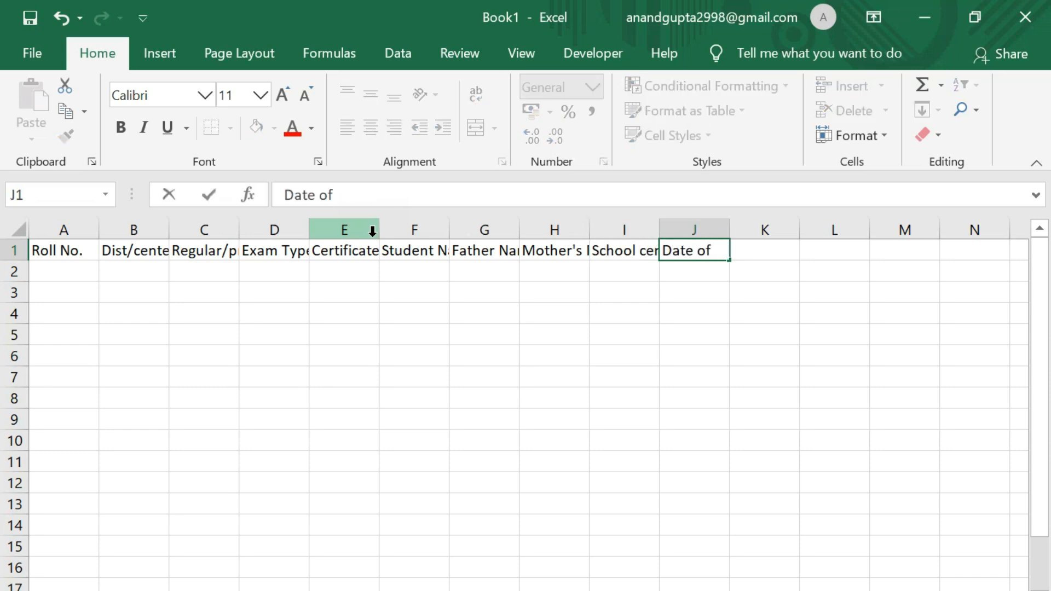
pyautogui.press('Tab')
pyautogui.write('Max marks')
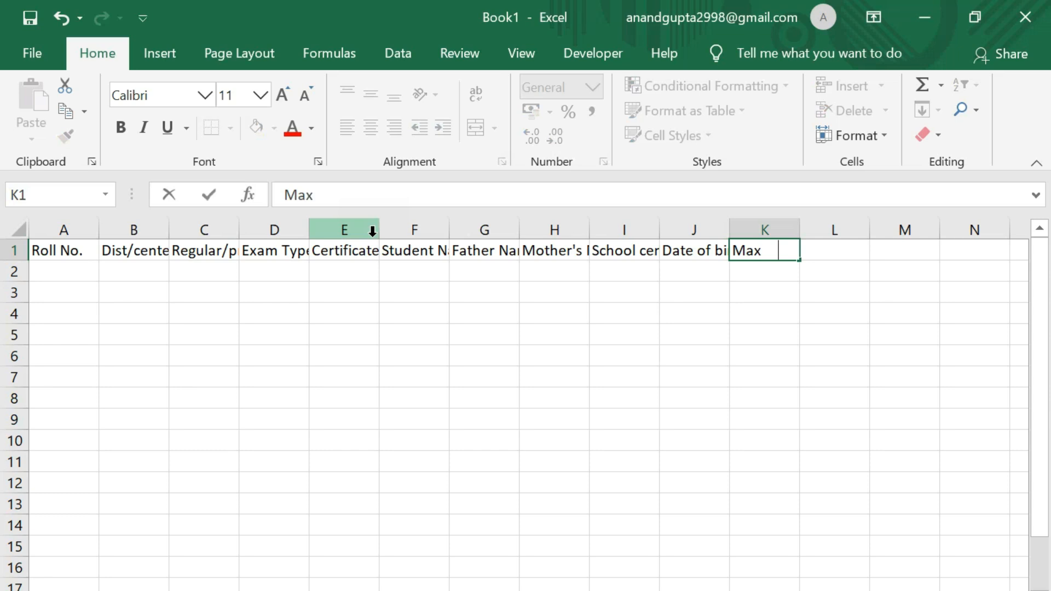
pyautogui.press('Tab')
# Enter the column headers "Hindi" in L1 and "Hindi Prac." in M1
pyautogui.write('Hindi')
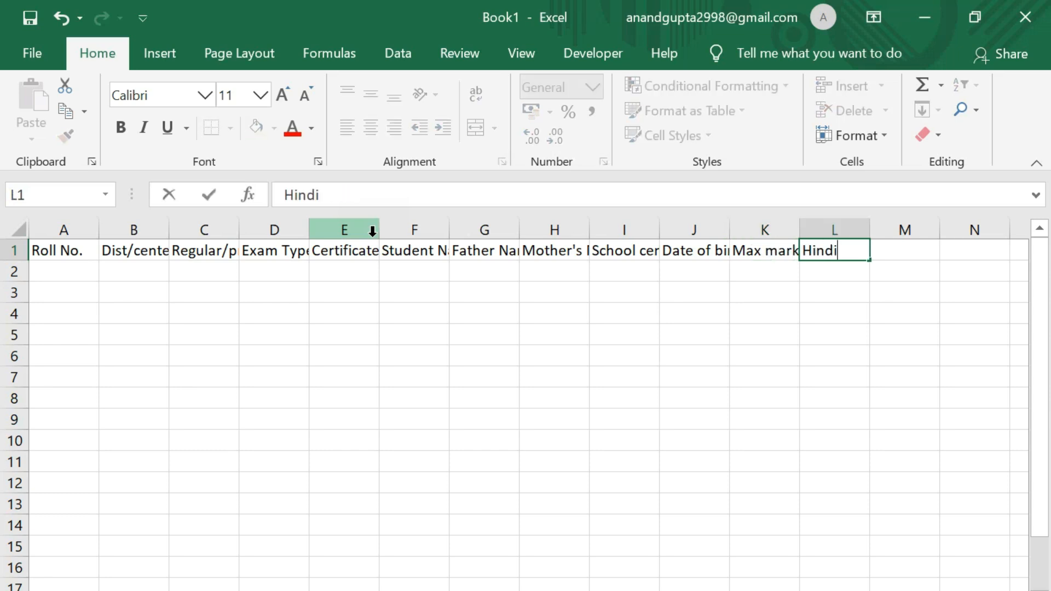
pyautogui.press('Tab')
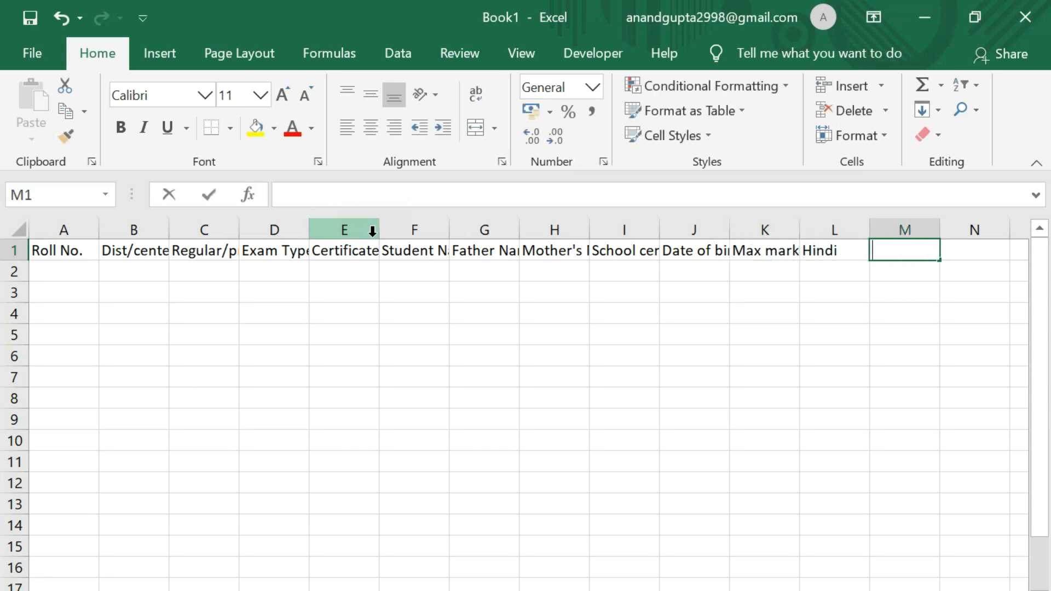
pyautogui.write('hi')
pyautogui.press('BackSpace')
pyautogui.press('BackSpace')
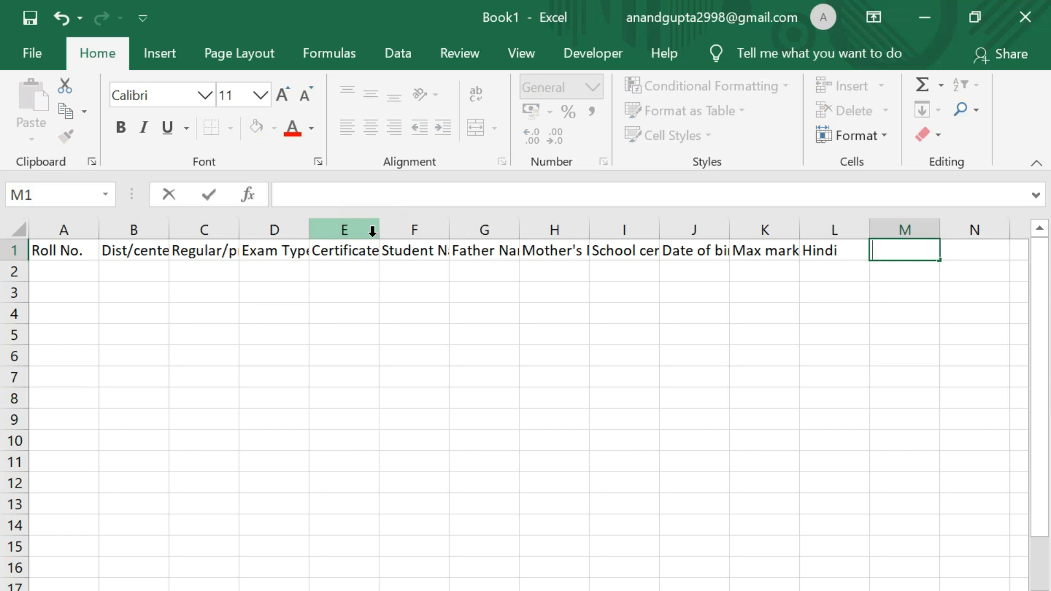
pyautogui.write('Hindi ')
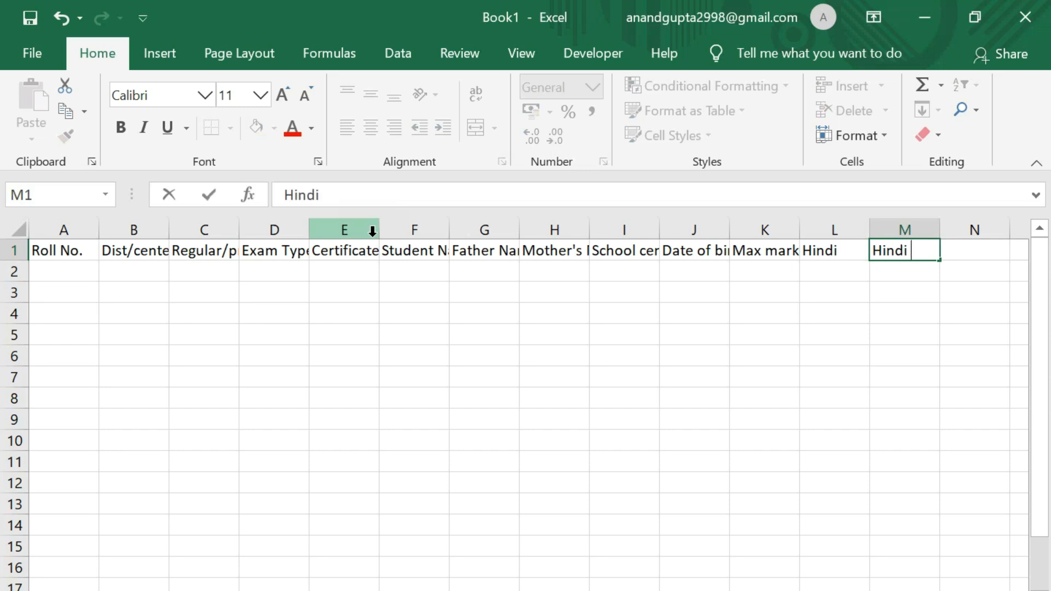
pyautogui.write('Prac.')
pyautogui.press('Tab')
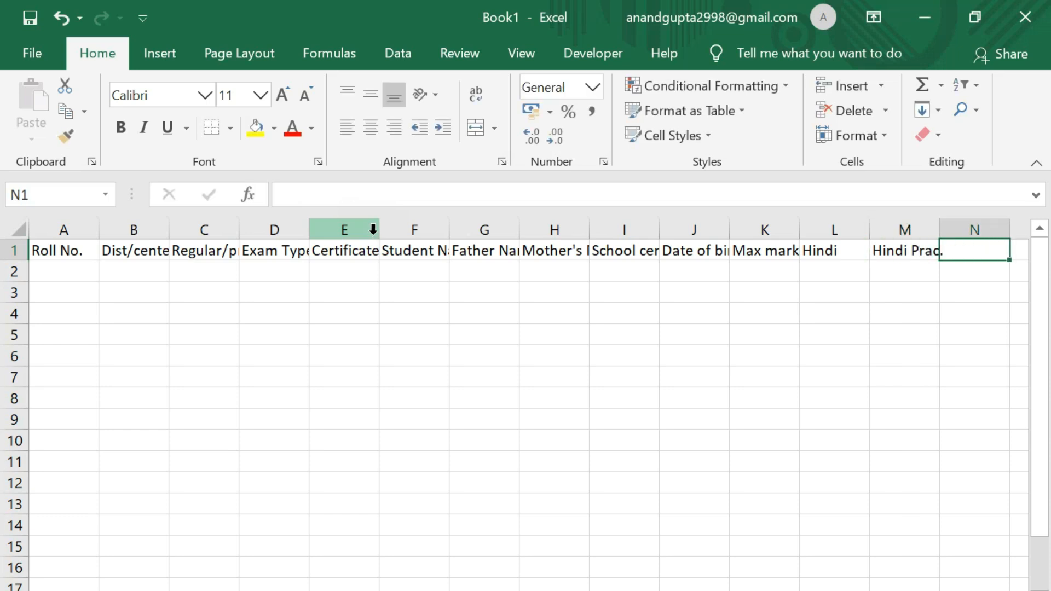
# Enter the column headers "Hindi Total" in N1 and "Hindi Grade" in O1
pyautogui.write('Hin')
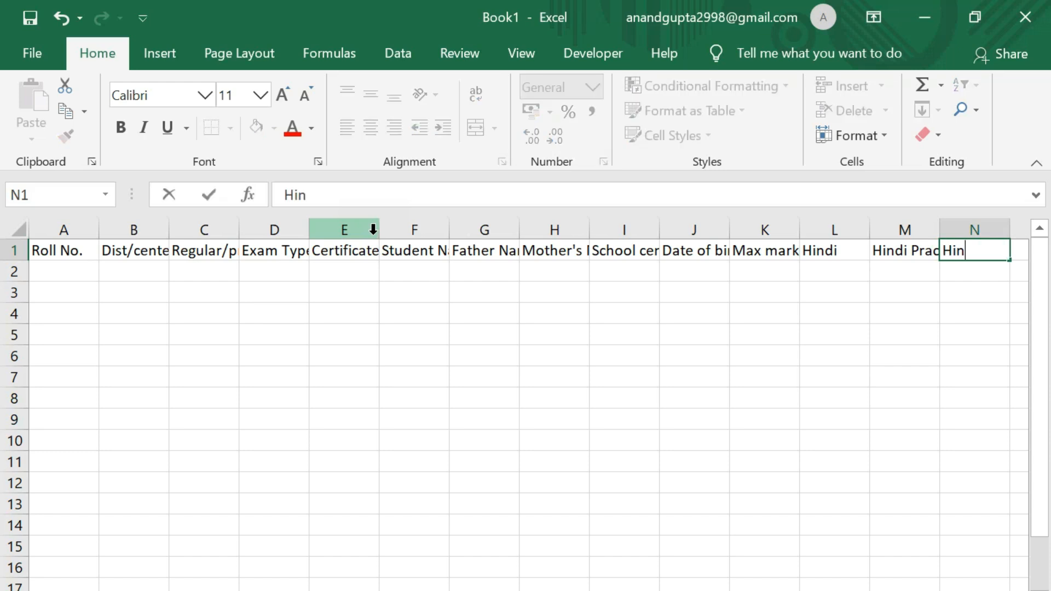
pyautogui.write('di Total')
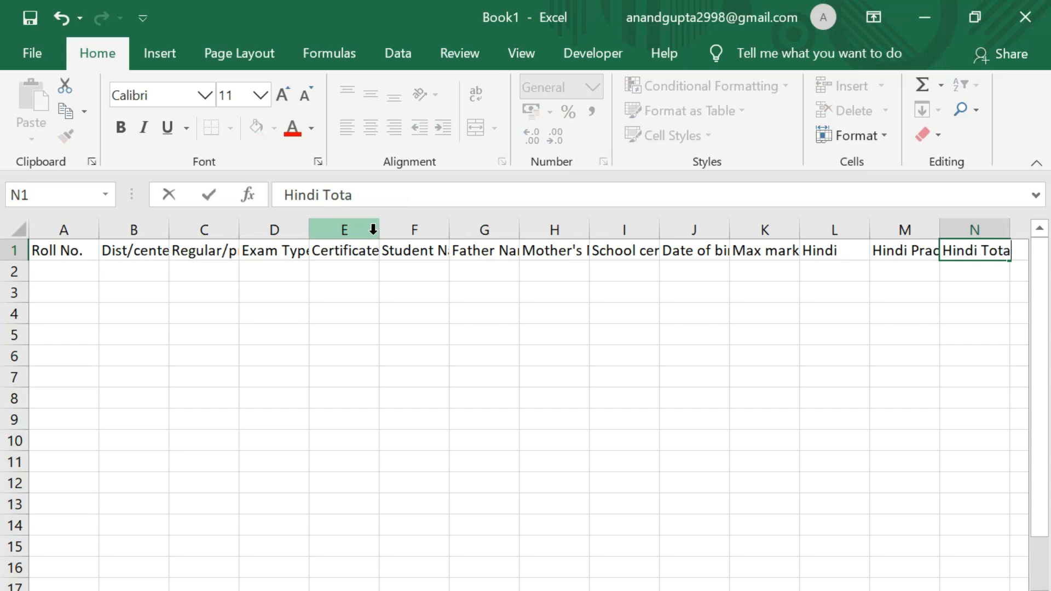
pyautogui.press('Tab')
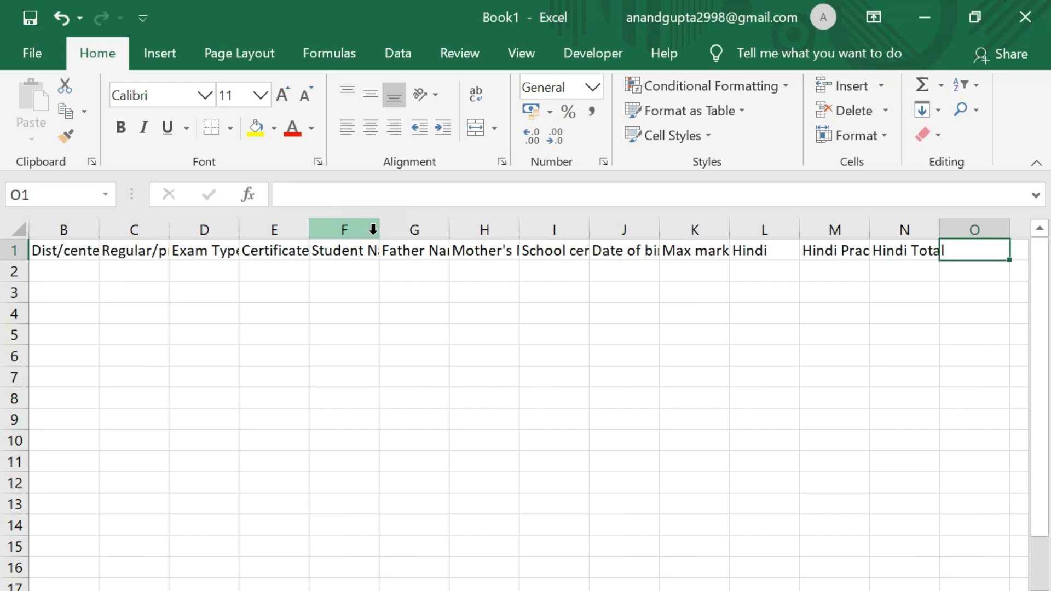
pyautogui.write('Hindi Grs')
pyautogui.press('BackSpace')
pyautogui.write('ade')
pyautogui.press('Tab')
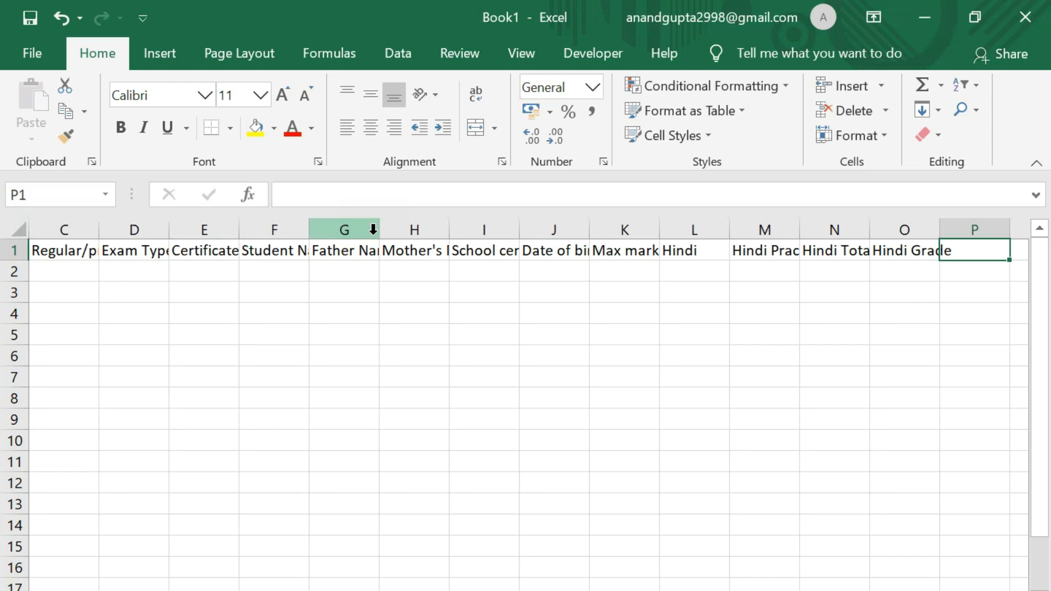
# Enter the column headers "English" in P1 and "English Prac" in Q1
pyautogui.write('E')
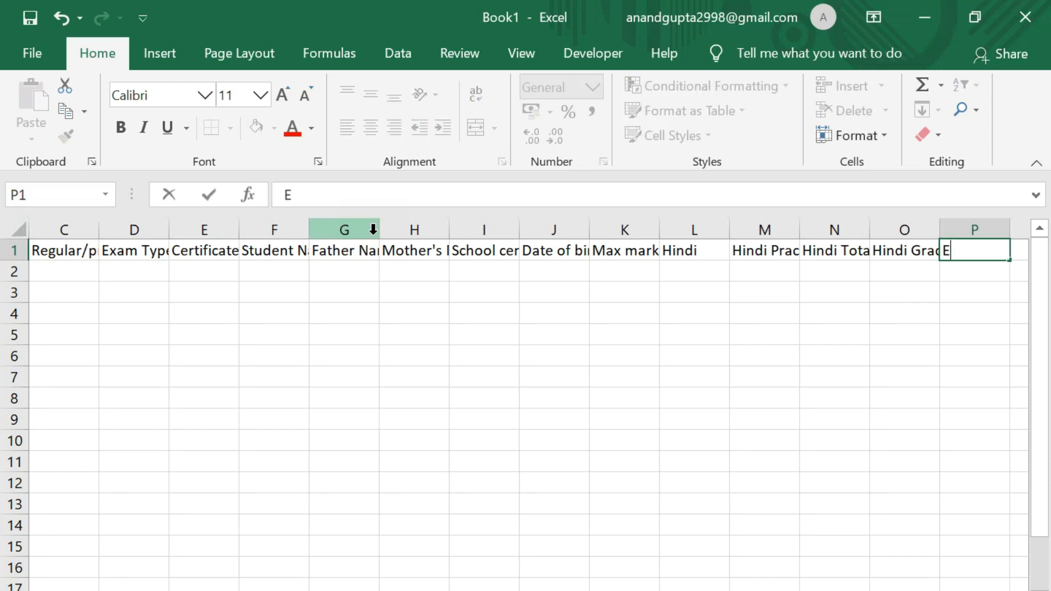
pyautogui.write('nglish')
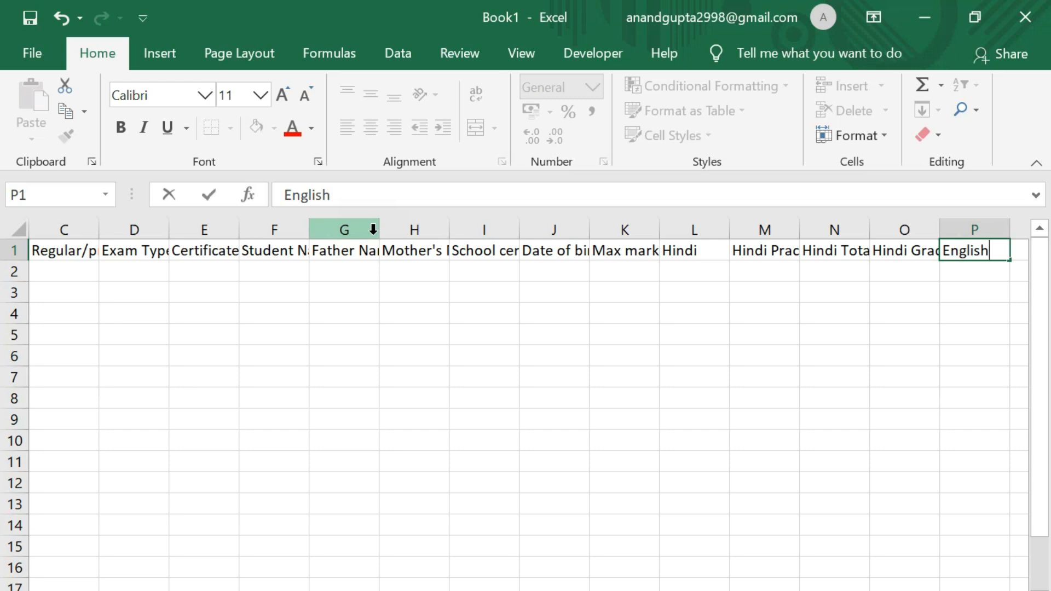
pyautogui.press('Tab')
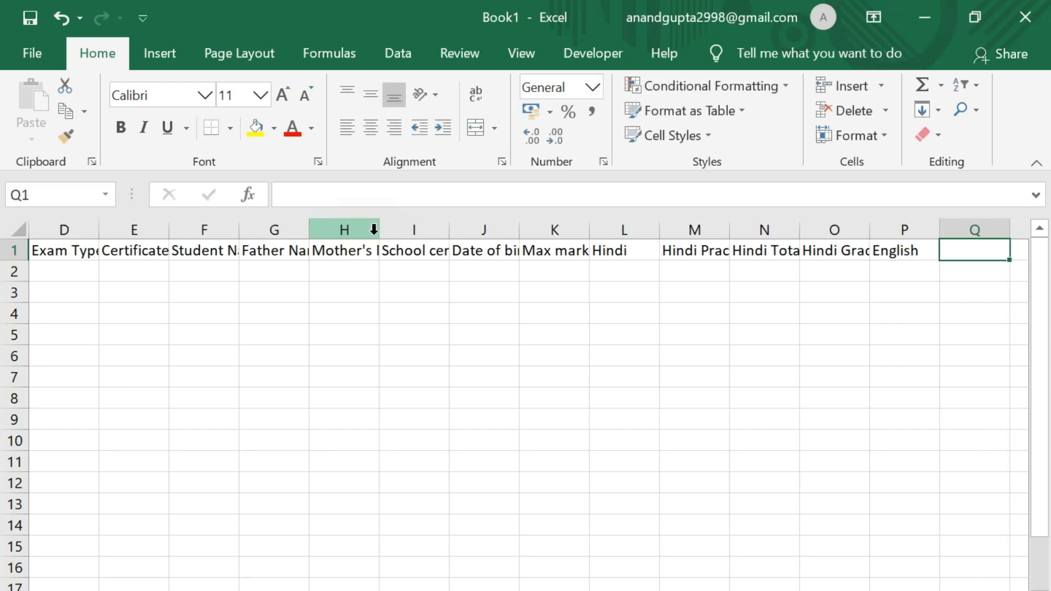
pyautogui.write('Engli')
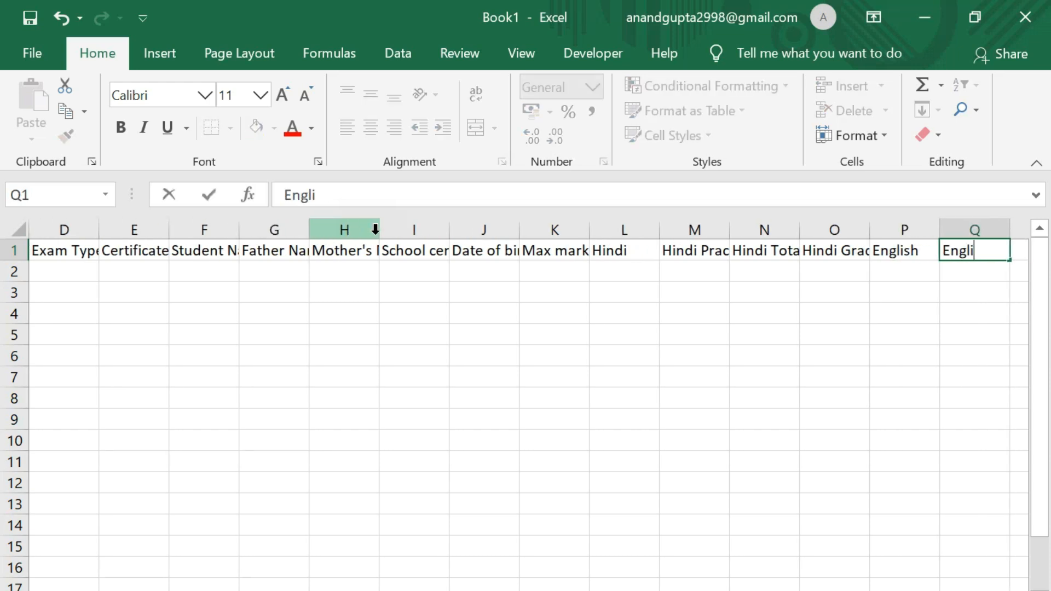
pyautogui.write('sh Prac')
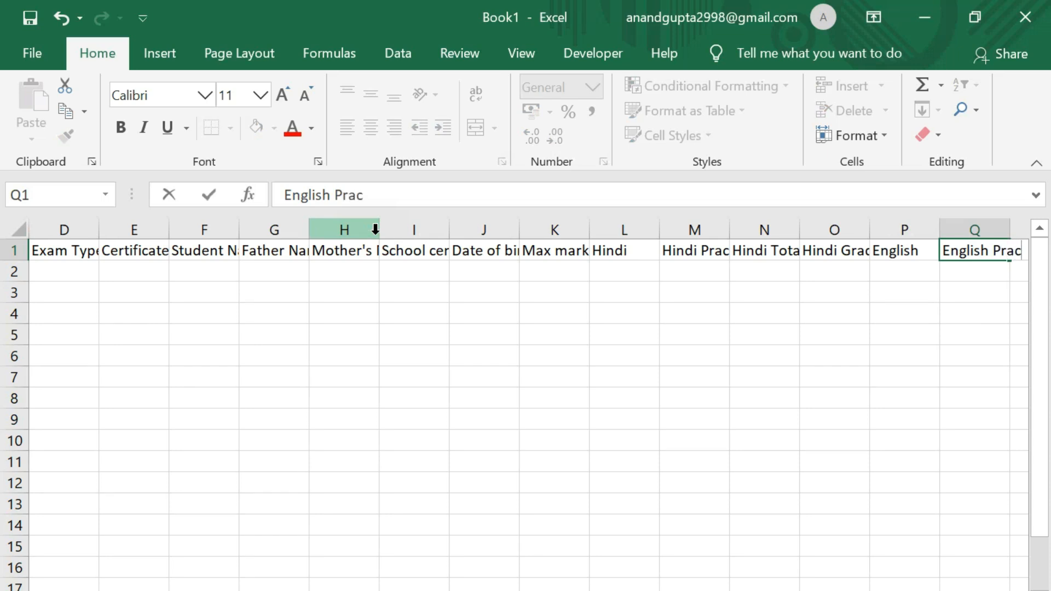
pyautogui.press('Tab')
# Enter the column header "English Total" in both R1 and S1, and "English Grade" in T1
pyautogui.write('English Total')
pyautogui.press('Tab')
pyautogui.write('English Total')
pyautogui.press('Tab')
pyautogui.write('R')
pyautogui.press('BackSpace')
pyautogui.write('English')
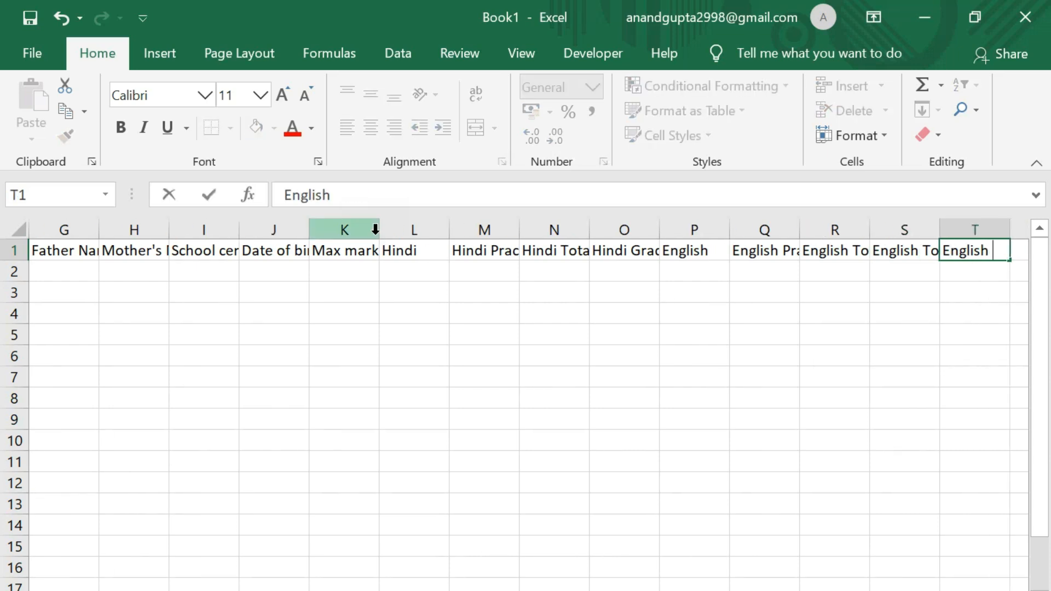
pyautogui.write(' Grade')
pyautogui.press('Tab')
# Enter the column headers "Maths" in U1 and "Maths Prac" in V1
pyautogui.write('Maths')
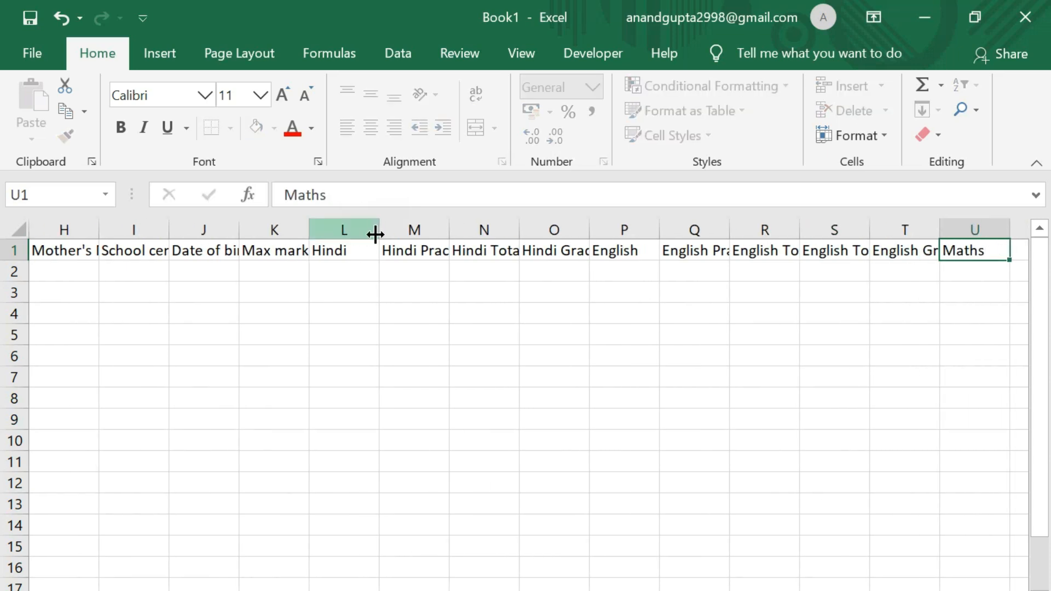
pyautogui.press('Tab')
pyautogui.write('Maths Prac')
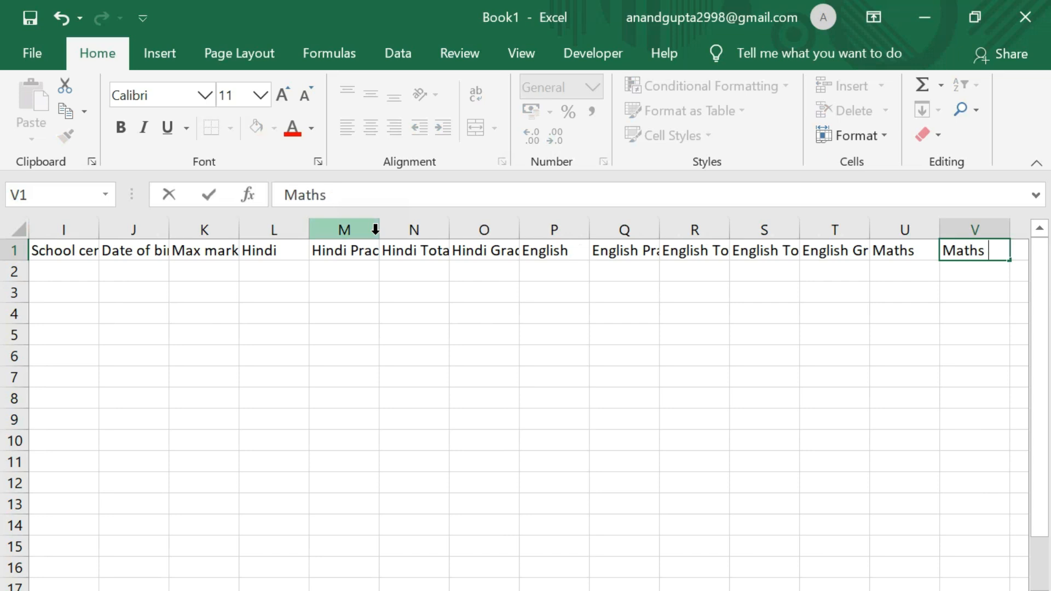
pyautogui.press('Tab')
# Enter the column headers "Maths Total" in W1 and "Maths Grade" in X1
pyautogui.write('math')
pyautogui.press('Escape')
pyautogui.write('Maths Total')
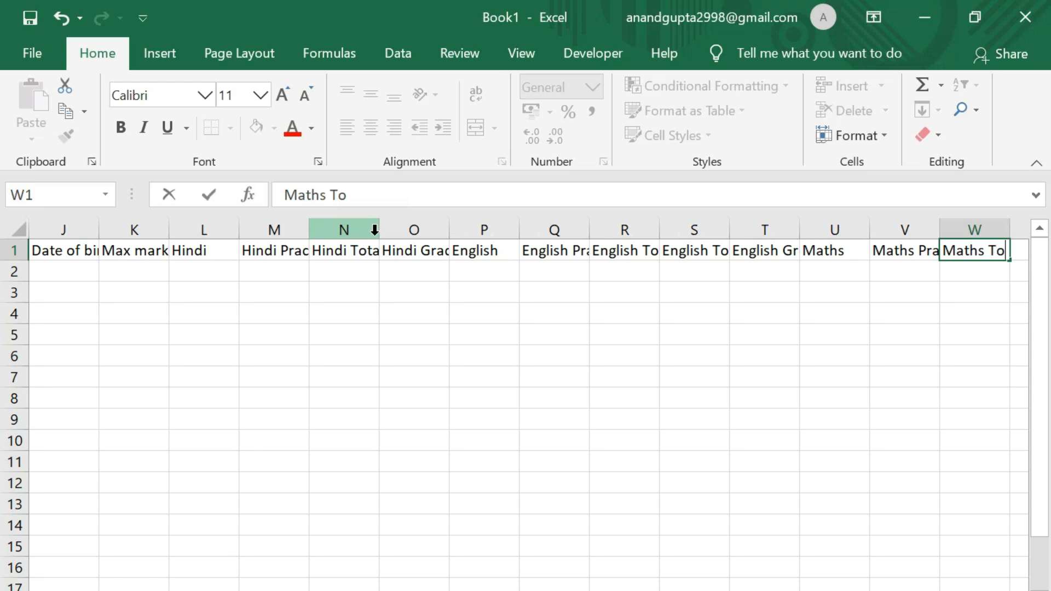
pyautogui.press('Tab')
pyautogui.write('Maths Grade')
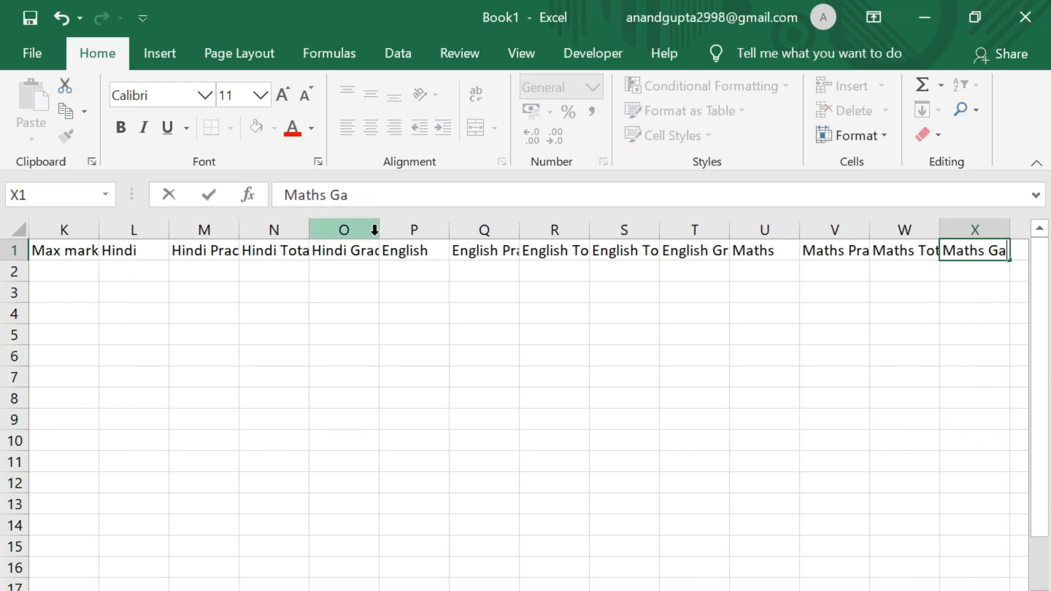
pyautogui.press('Tab')
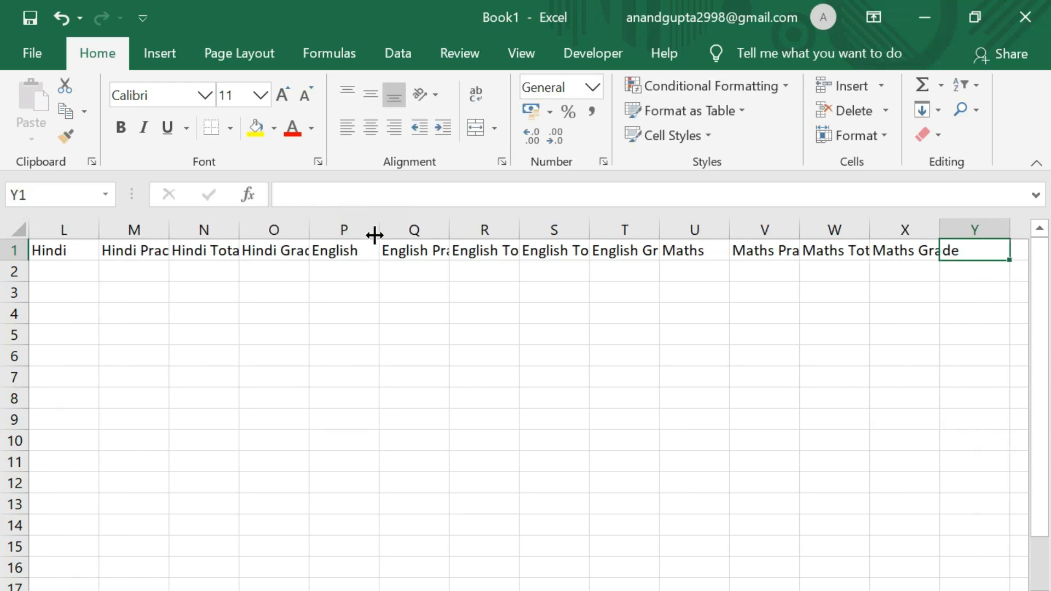
# Enter the column headers "Science" in Y1 and "Science Prac." in Z1
pyautogui.write('Science')
pyautogui.press('Tab')
pyautogui.write('Science Prac.')
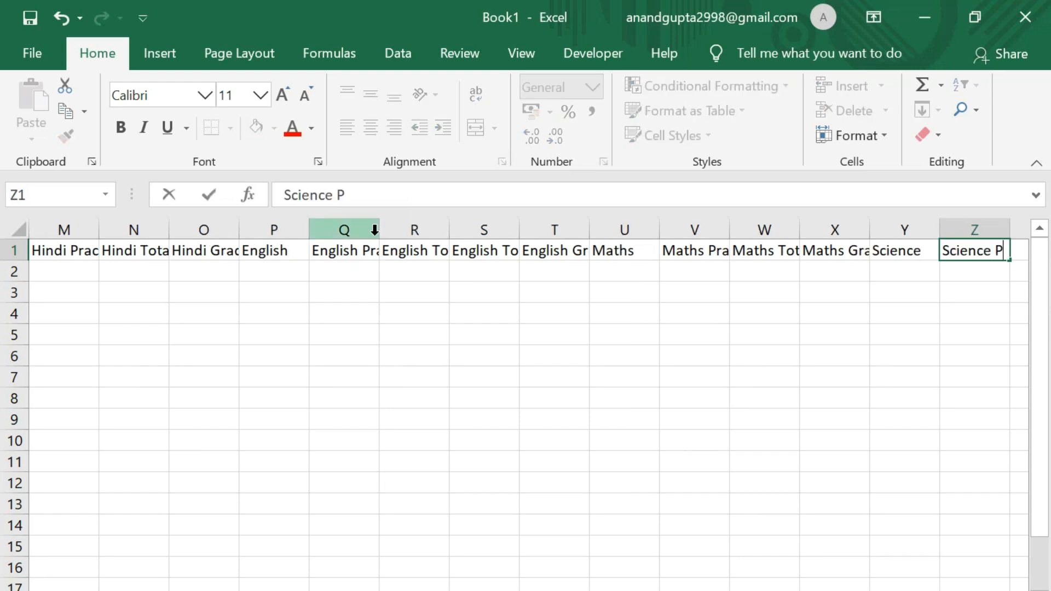
pyautogui.press('Tab')
# Enter the column headers "Science Total" in AA1 and "Science Grade" in AB1
pyautogui.write('Science Total')
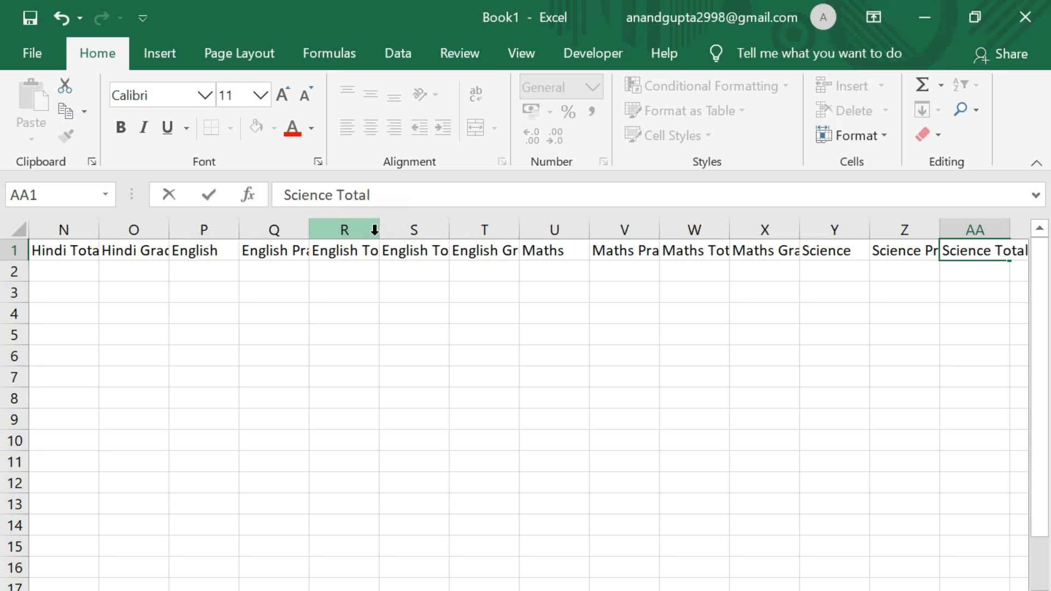
pyautogui.press('Tab')
pyautogui.write('Science Grade')
pyautogui.press('Tab')
# Enter the column headers "Social science" in AC1 and "Social Science Prac." in AD1
pyautogui.write('Social')
pyautogui.write(' scoe')
pyautogui.press('BackSpace')
pyautogui.press('BackSpace')
pyautogui.write('ience')
pyautogui.press('Tab')
pyautogui.hotkey('shift', 'Tab')
pyautogui.press('Tab')
pyautogui.write('S')
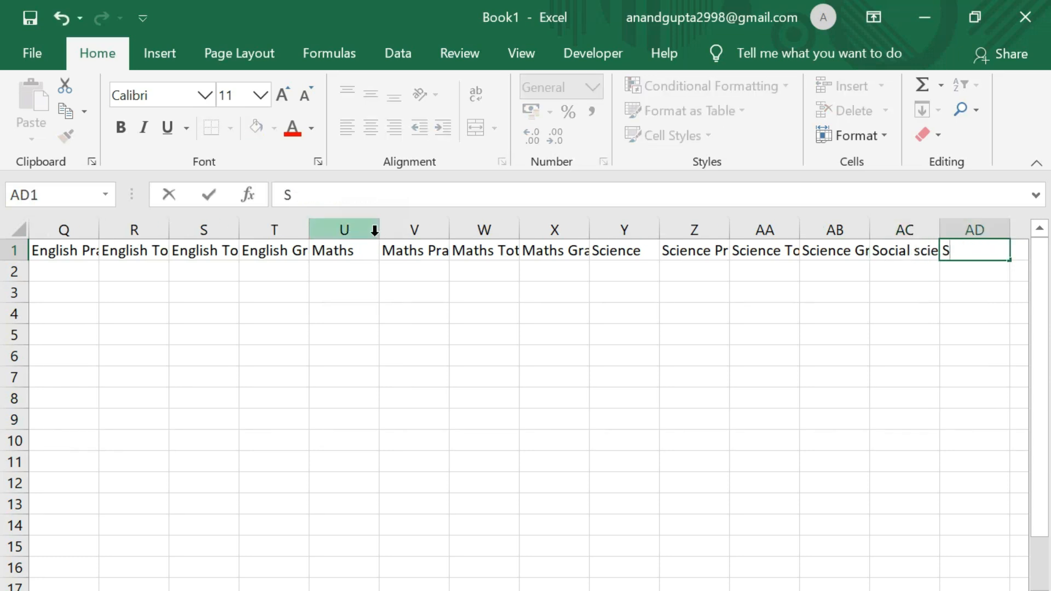
pyautogui.write('ocial Science Prac')
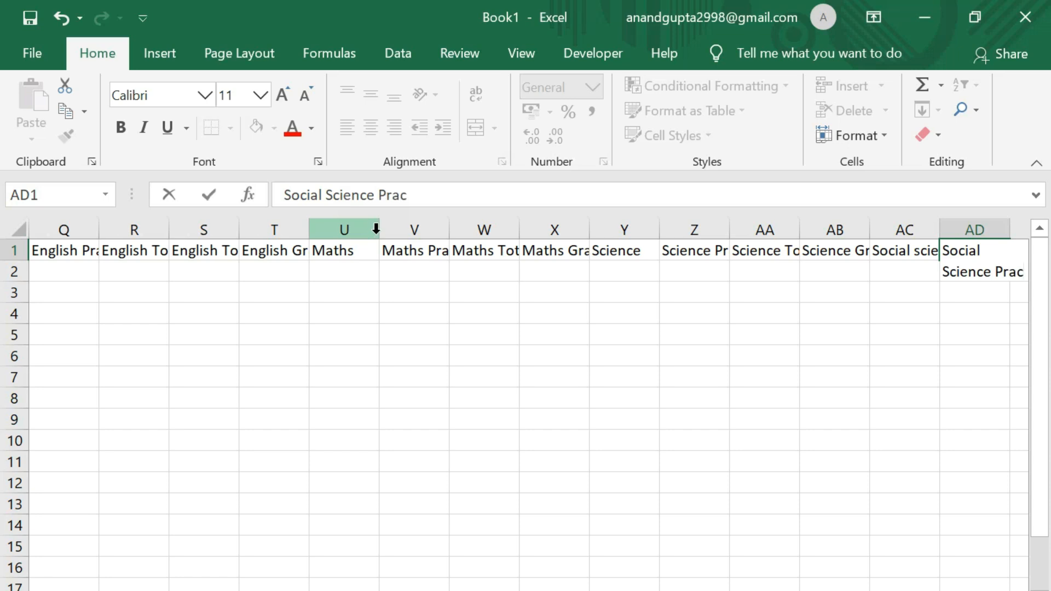
pyautogui.write('.')
pyautogui.press('Tab')
# Enter the column header "Social Science Total" in AE1
pyautogui.write('Socila')
pyautogui.press('BackSpace')
pyautogui.press('BackSpace')
pyautogui.write('al Total')
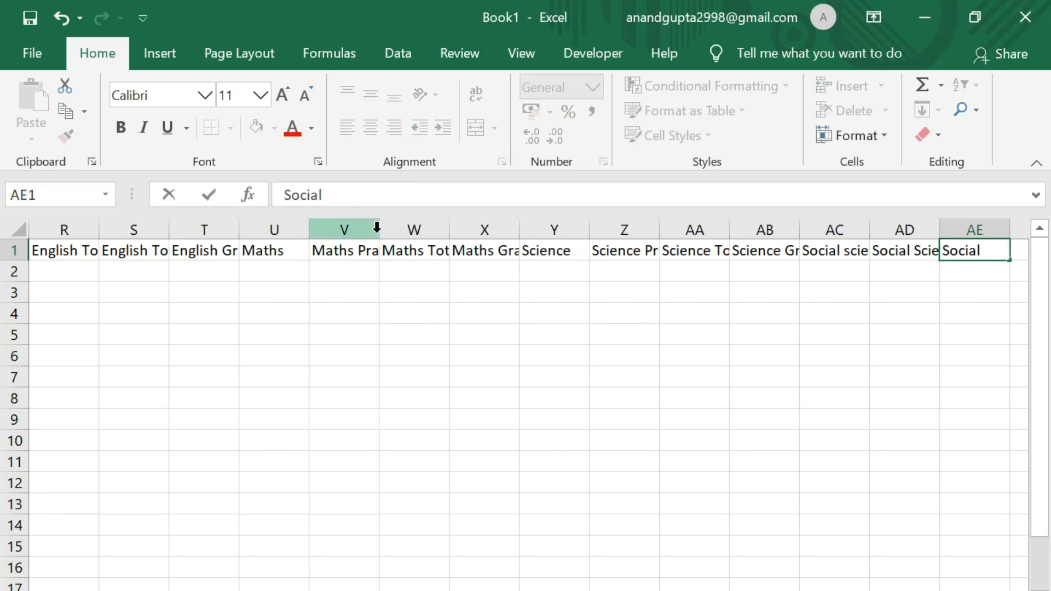
pyautogui.press('BackSpace')
pyautogui.press('BackSpace')
pyautogui.press('BackSpace')
pyautogui.press('BackSpace')
pyautogui.press('BackSpace')
pyautogui.press('BackSpace')
pyautogui.write('Science Total')
pyautogui.press('Tab')
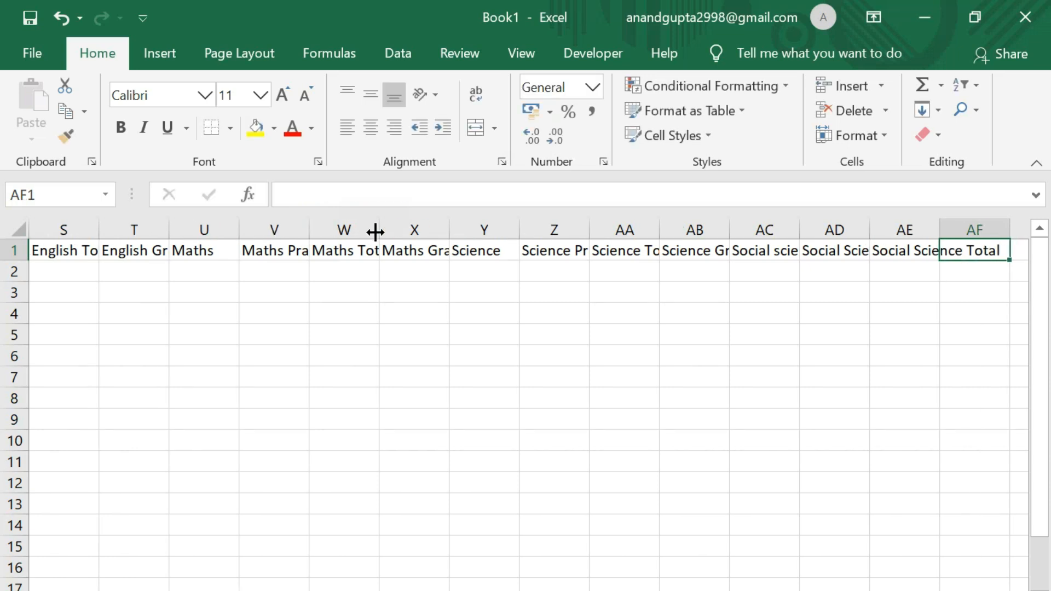
# Enter the column headers "Drawing" in AF1 and "Drawing Prac." in AG1
pyautogui.write('Drawing')
pyautogui.press('Tab')
pyautogui.write('Dra')
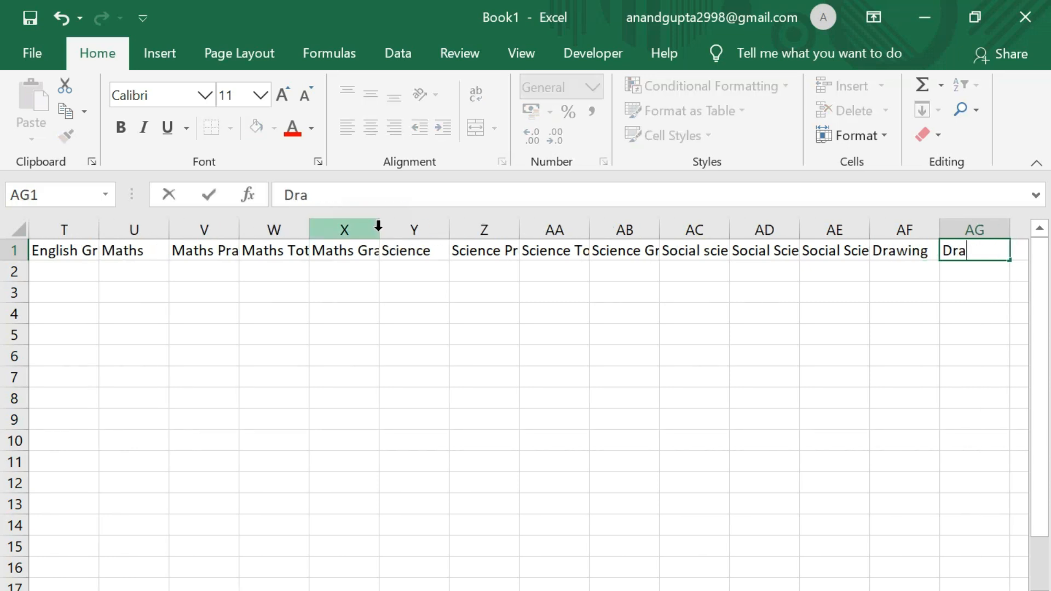
pyautogui.write('wing Prac.')
pyautogui.press('Tab')
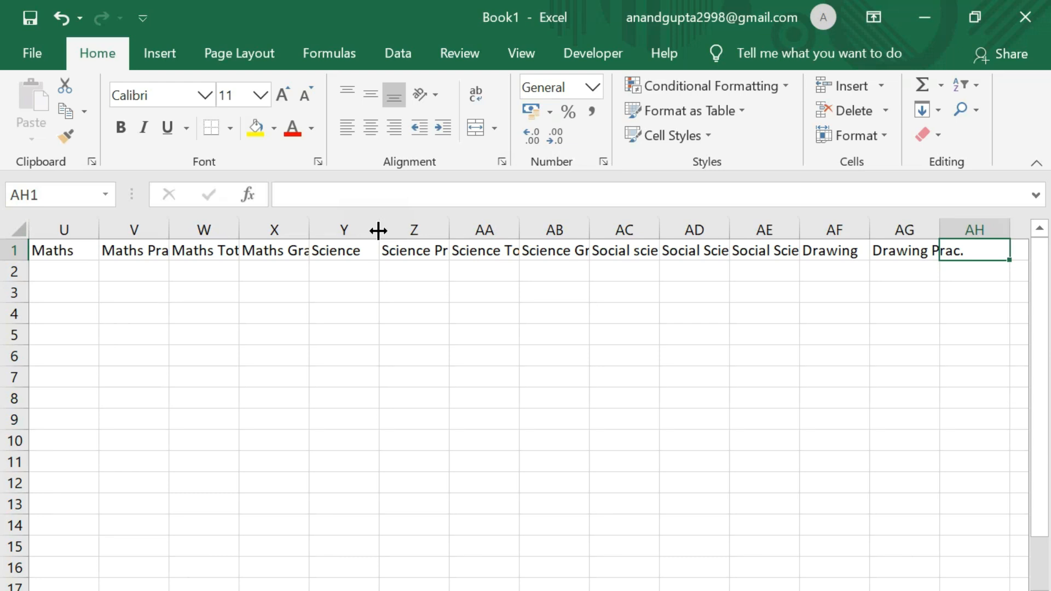
# Enter the column headers "Drawing Total" in AH1 and "Drawing Grade" in AI1
pyautogui.write('Drawing Total')
pyautogui.press('Tab')
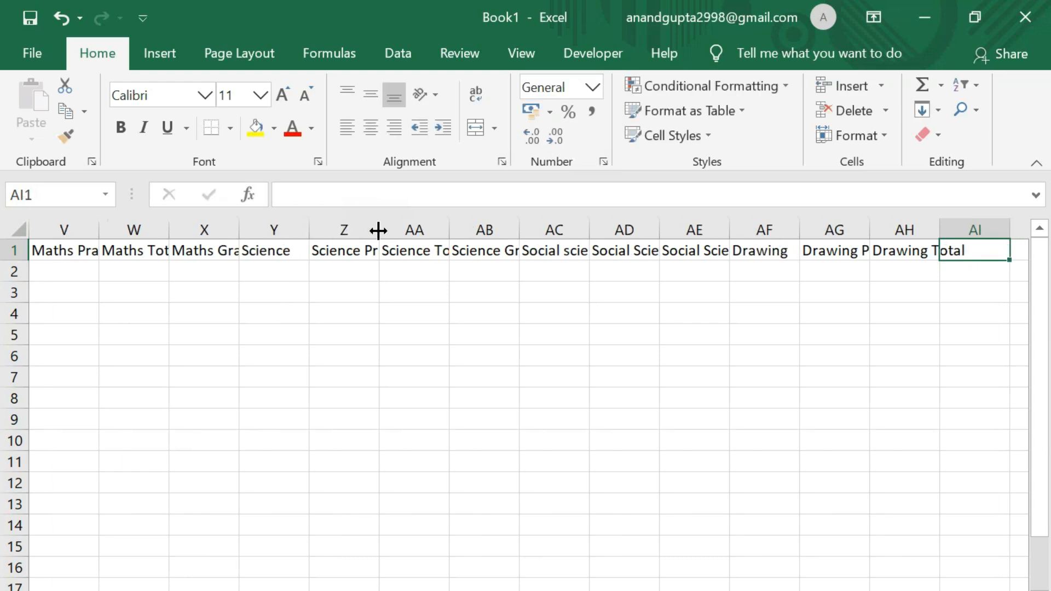
pyautogui.write('Drawing')
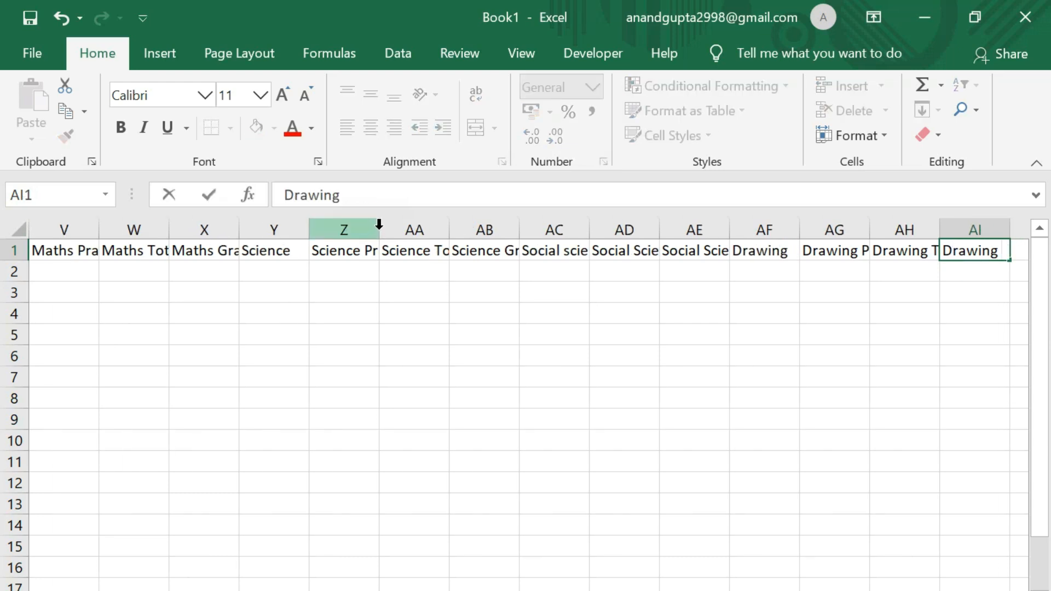
pyautogui.write(' Grade')
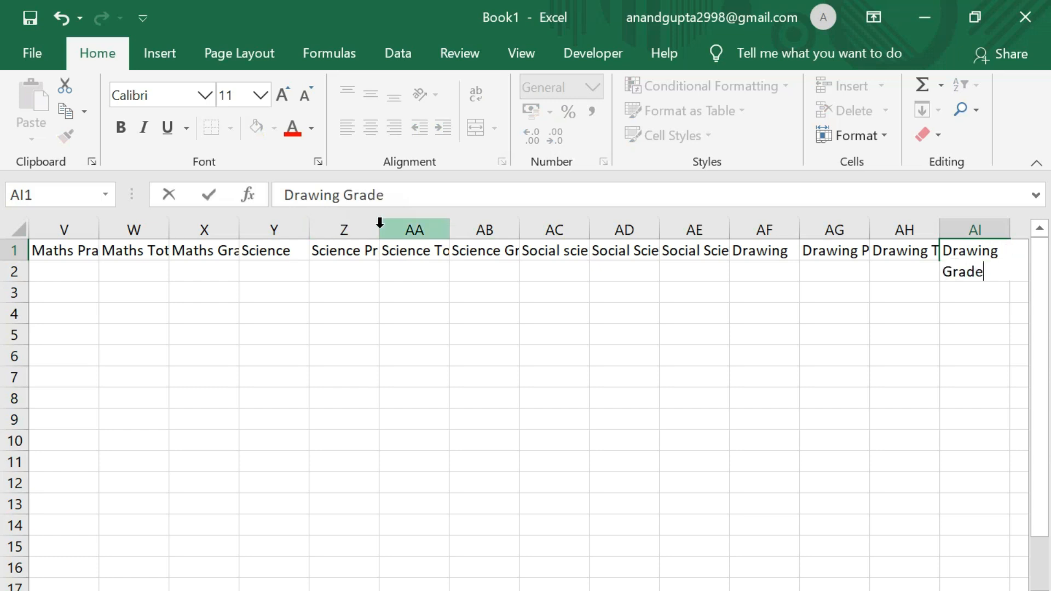
pyautogui.press('Tab')
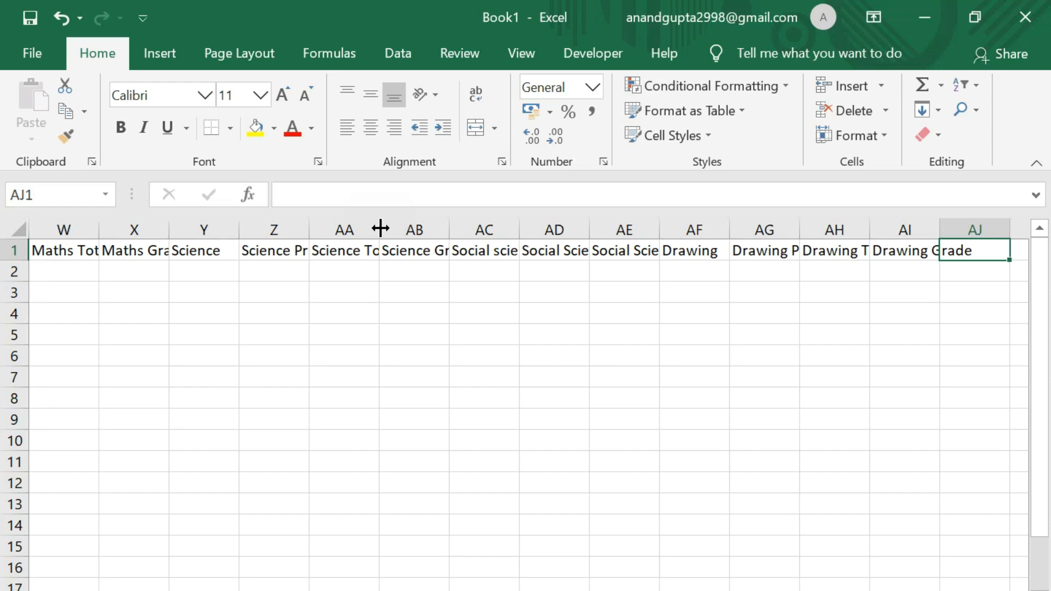
# Enter the column header "Total Marks" in AJ1
pyautogui.write('t')
pyautogui.press('BackSpace')
pyautogui.write('Total Marlk')
pyautogui.press('BackSpace')
pyautogui.press('BackSpace')
pyautogui.write('ks')
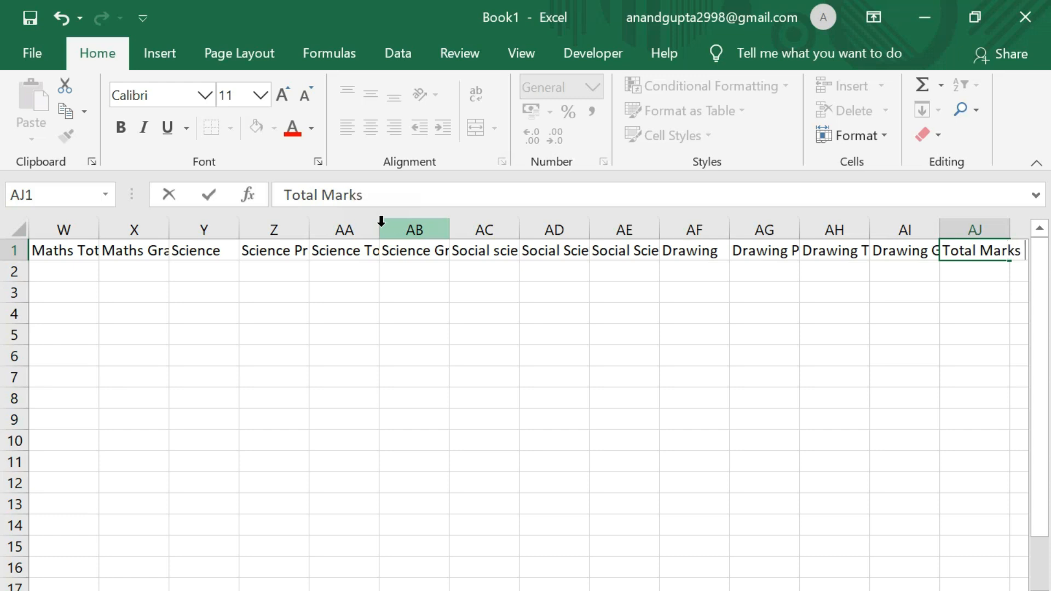
pyautogui.press('Tab')
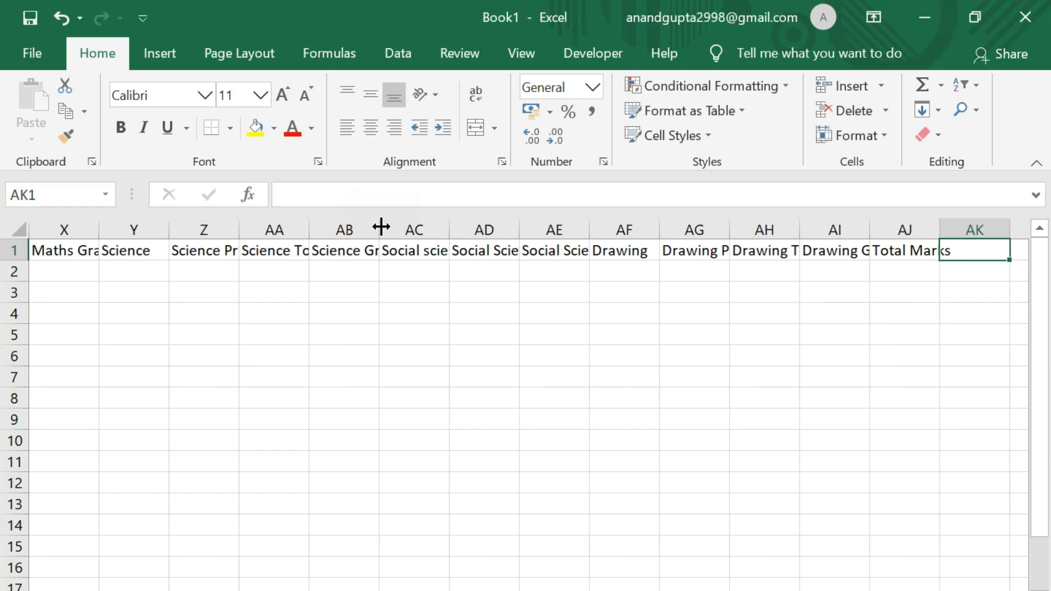
# Enter the column headers "% per" in AK1 and "Result" in AL1
pyautogui.write('%per')
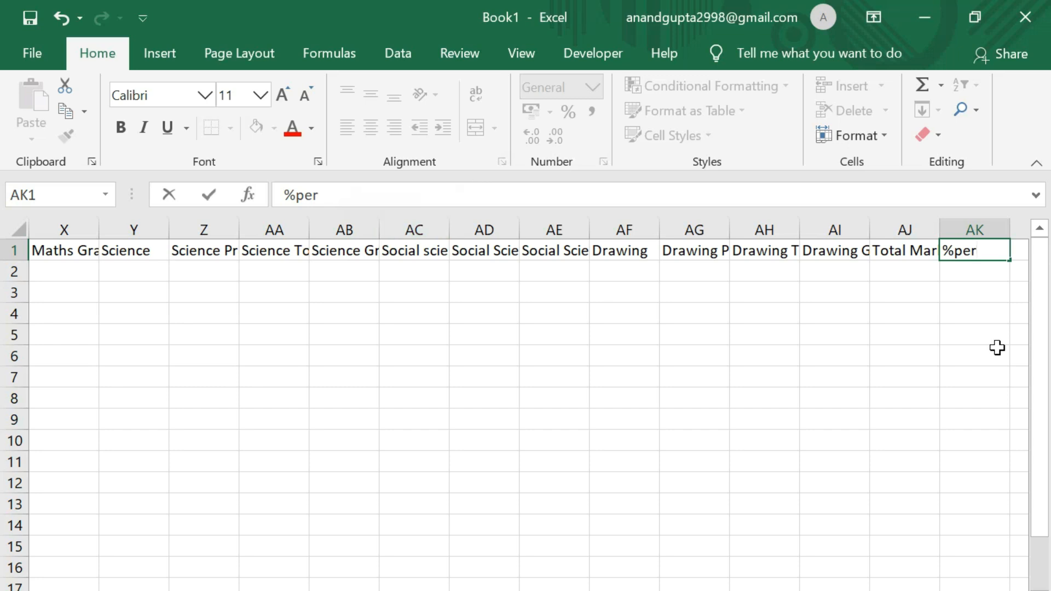
pyautogui.click(980, 276)
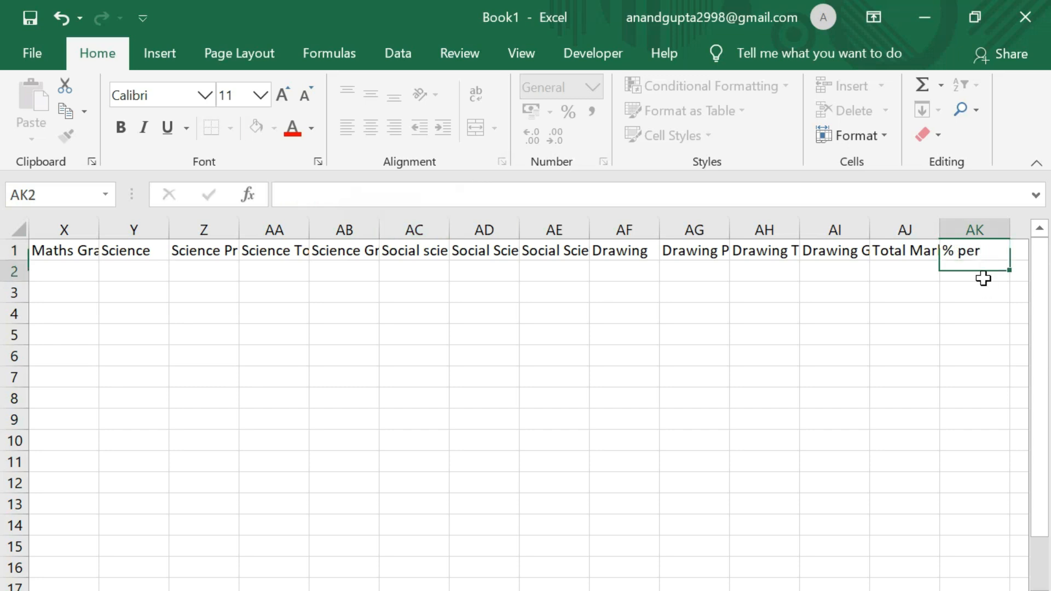
pyautogui.click(983, 254)
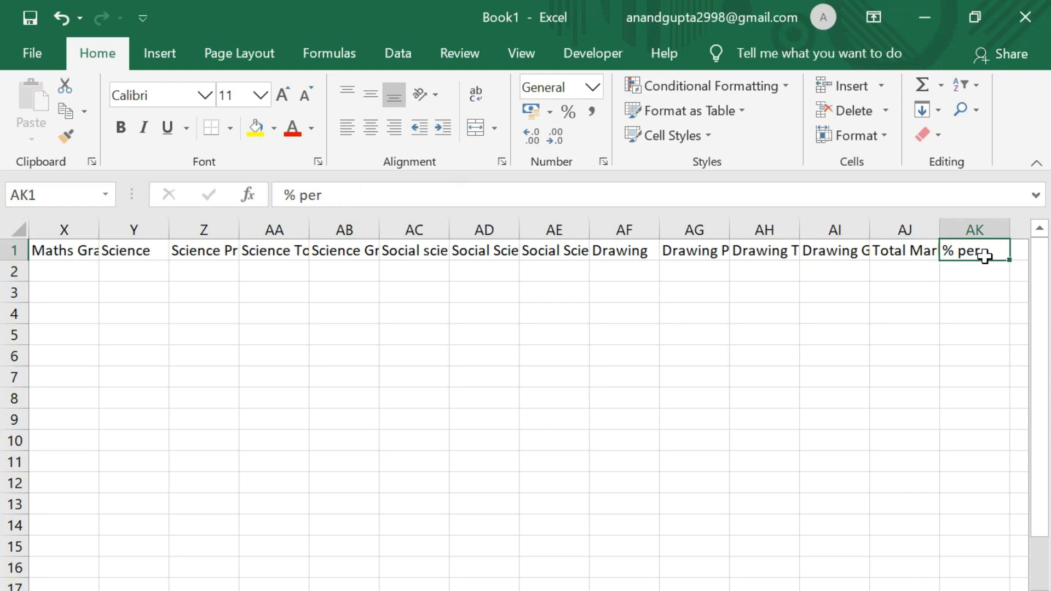
pyautogui.press('Right')
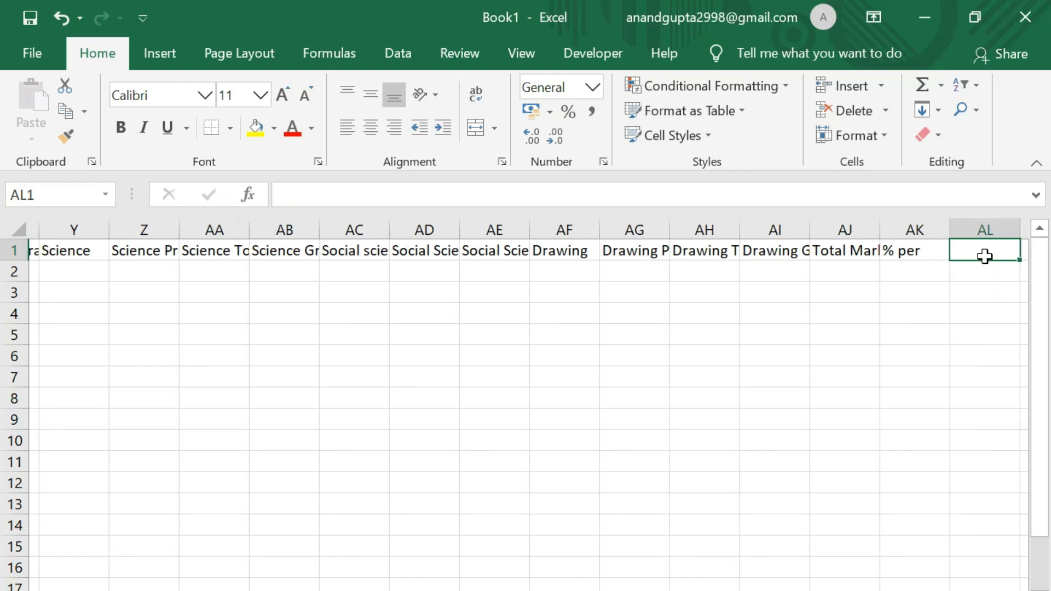
pyautogui.write('R')
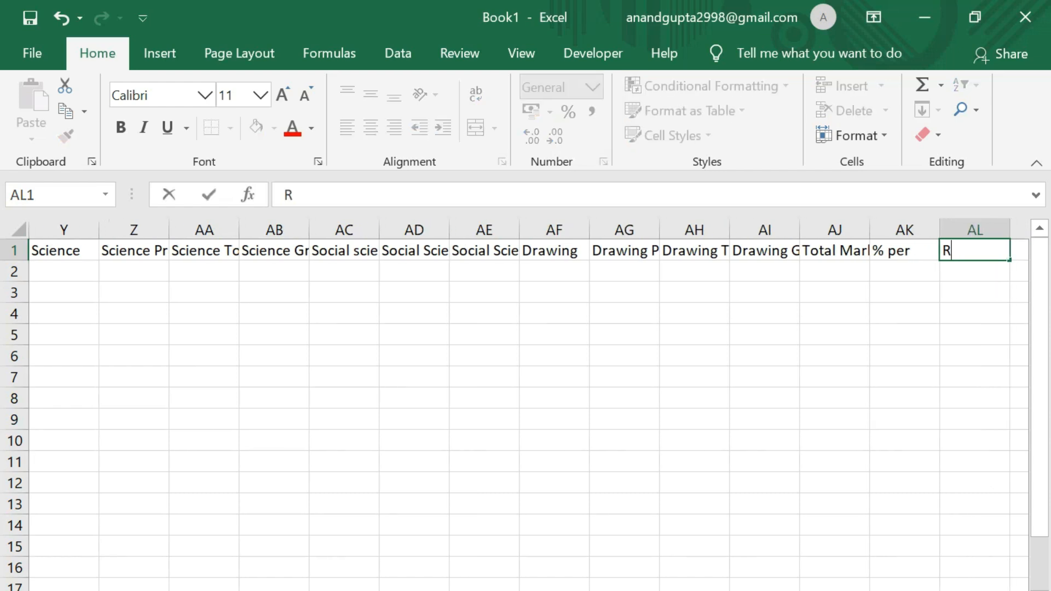
pyautogui.write('esult')
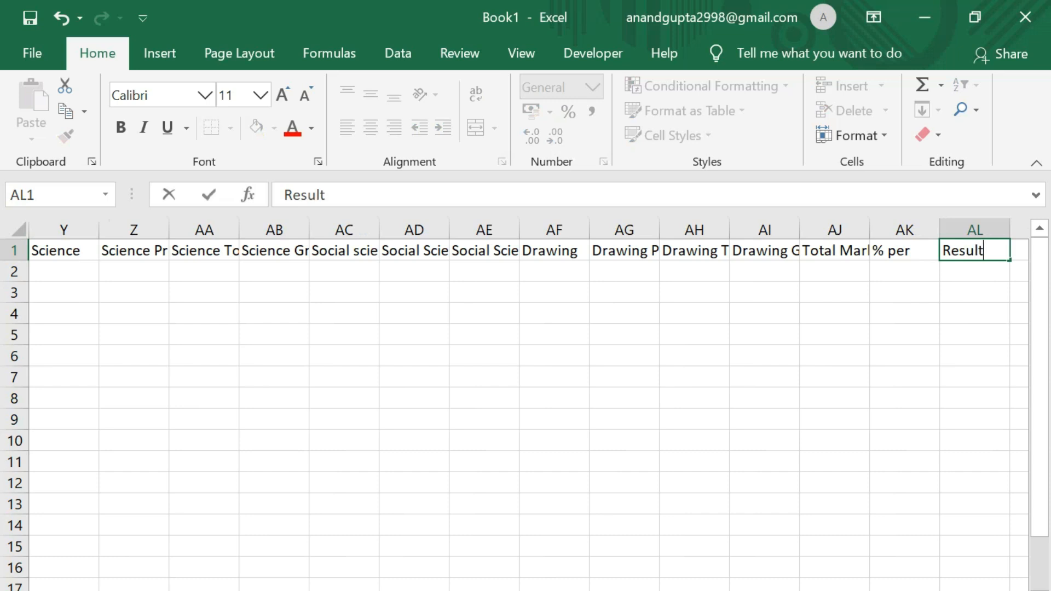
pyautogui.press('Right')
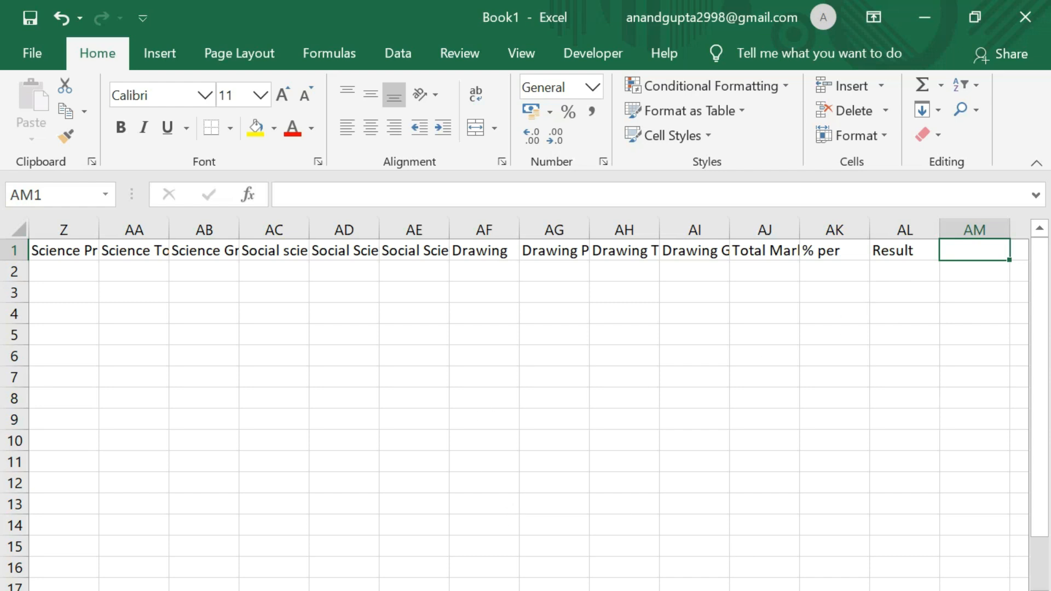
# AutoFit the widths of columns A through AL so that every header in row 1 fits its column
pyautogui.click(912, 252)
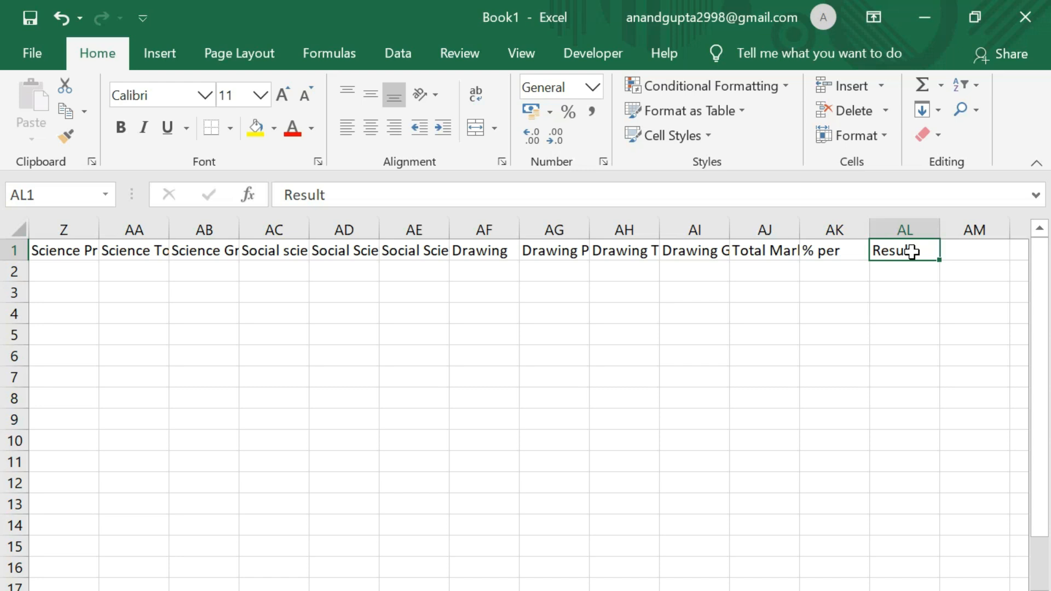
pyautogui.hotkey('ctrl', 'shift', 'Left')
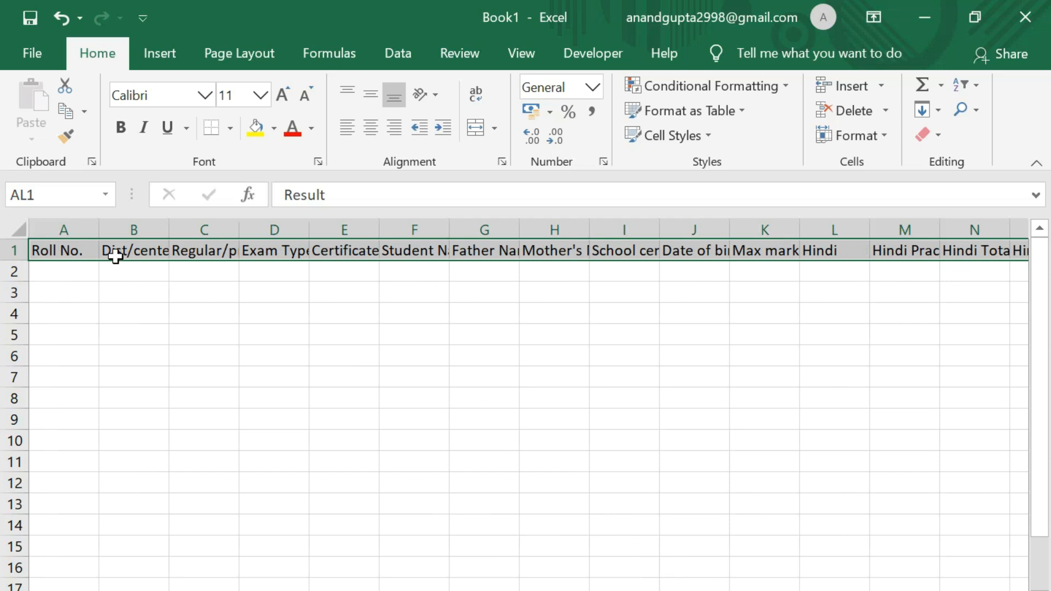
pyautogui.click(87, 221)
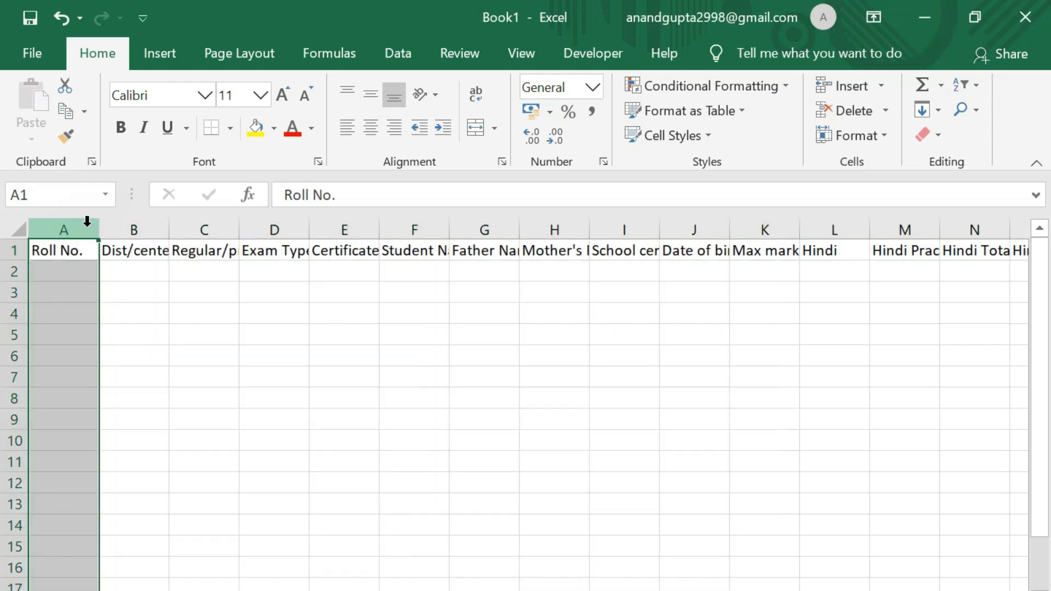
pyautogui.hotkey('ctrl', 'shift', 'Right')
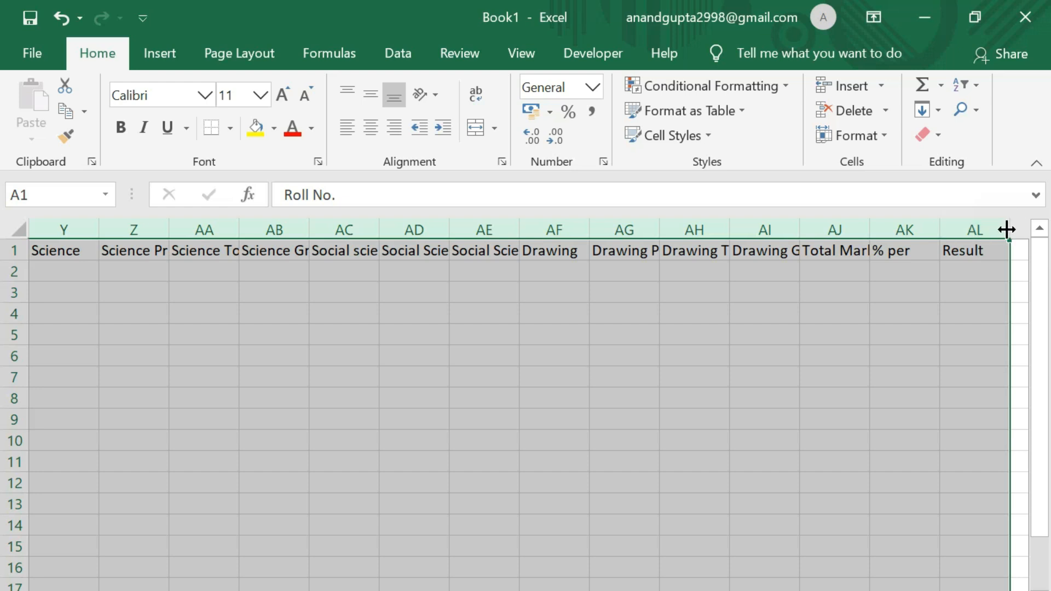
pyautogui.moveTo(1007, 229); pyautogui.dragTo(1009, 227)
pyautogui.doubleClick(1009, 228)
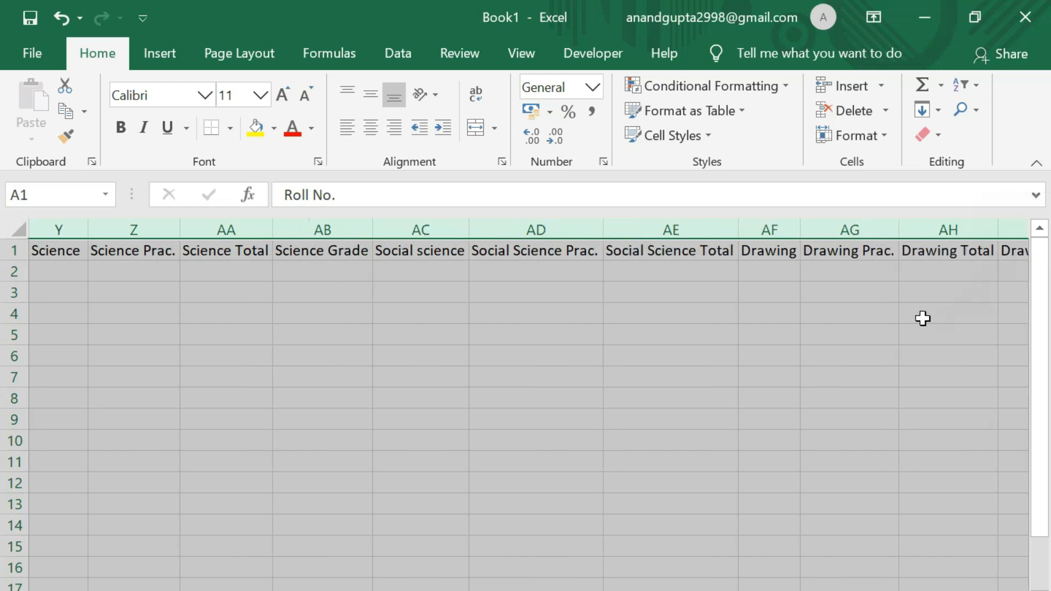
pyautogui.moveTo(1013, 250); pyautogui.dragTo(19, 247)
pyautogui.moveTo(258, 252); pyautogui.dragTo(11, 249)
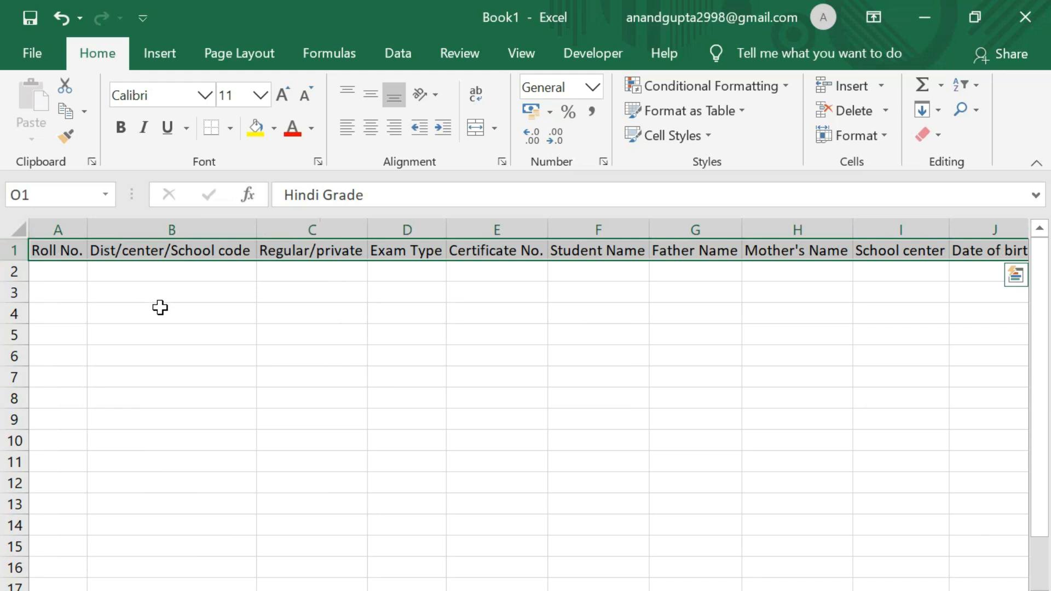
# Enter the first student's roll number in A2
pyautogui.click(61, 272)
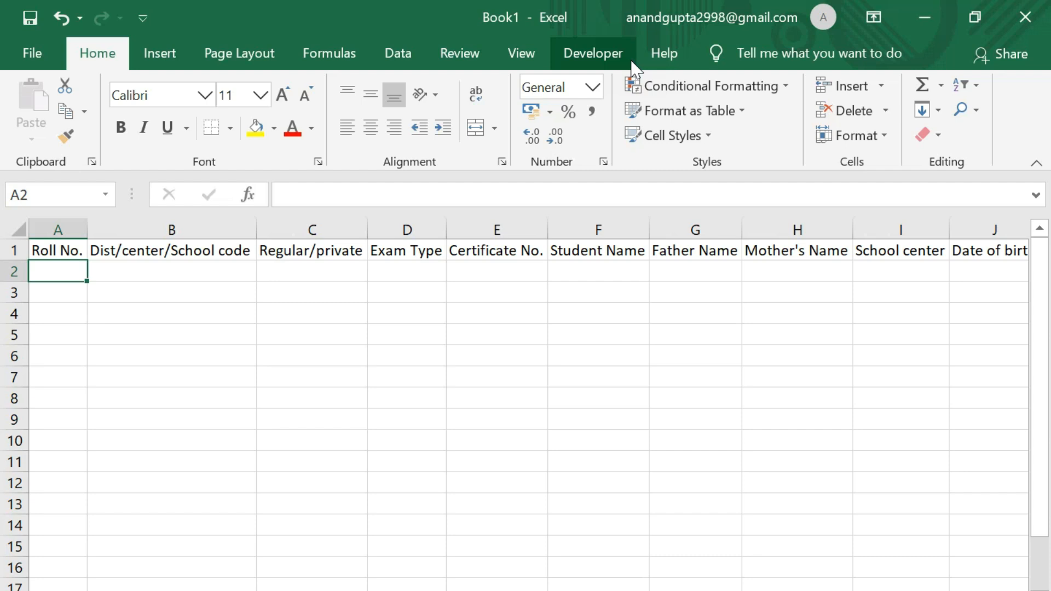
pyautogui.write('12')
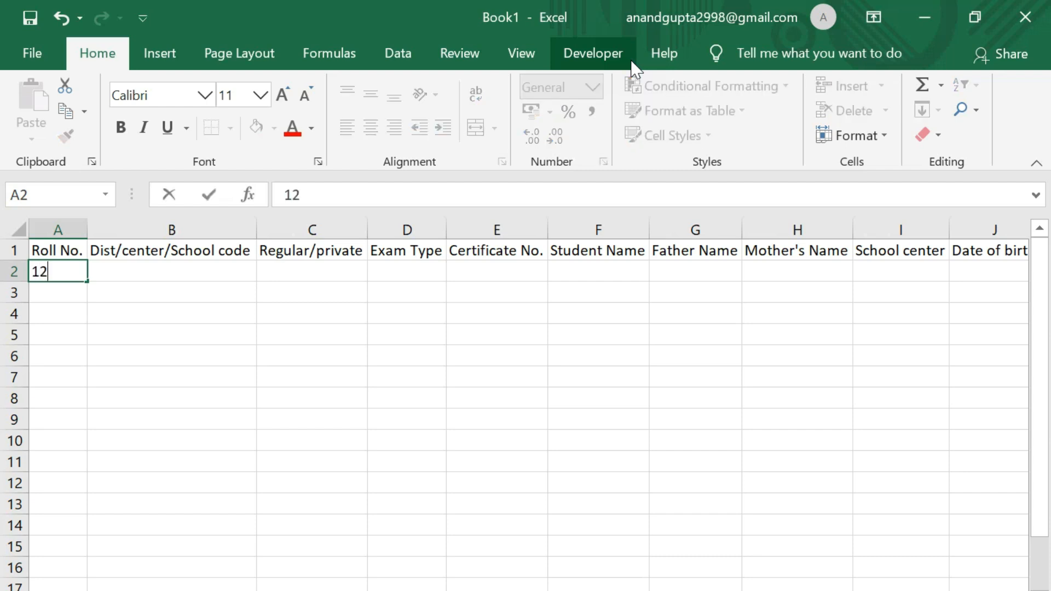
pyautogui.write('221938')
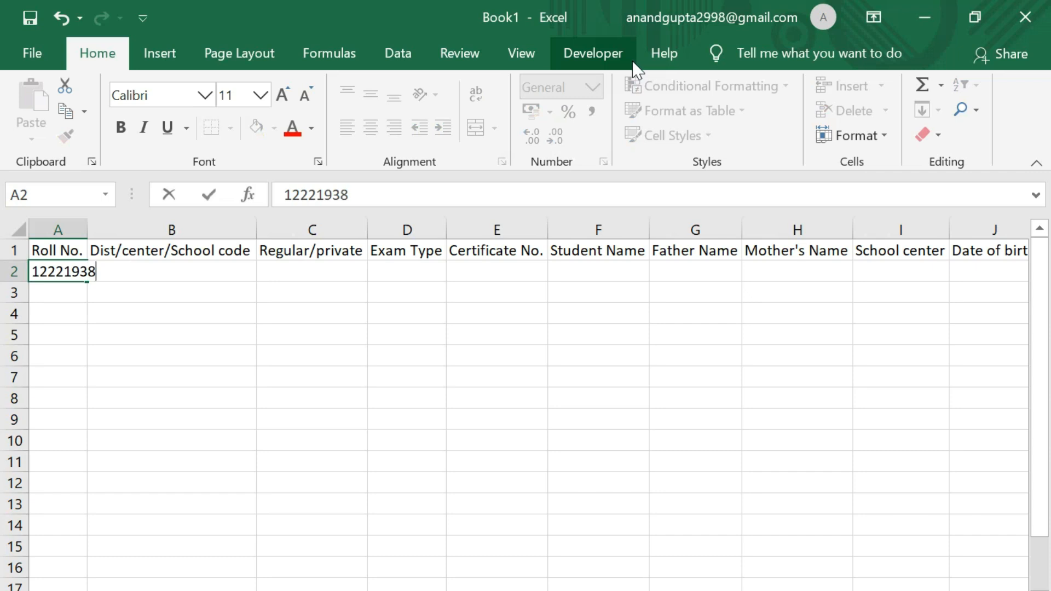
pyautogui.write('29')
pyautogui.press('Return')
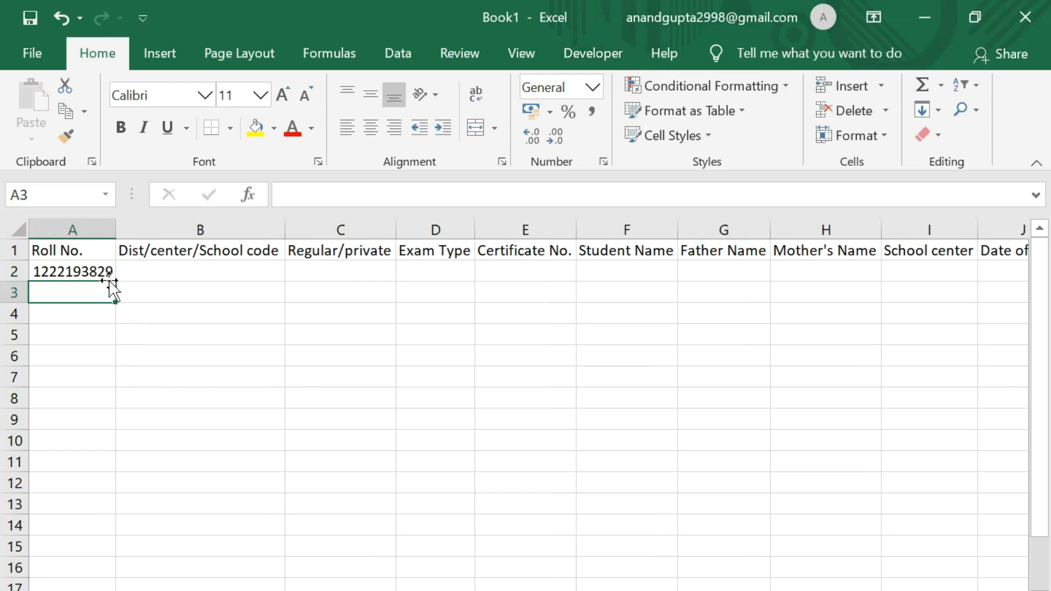
# Copy the roll number from A2 down into A3
pyautogui.click(70, 270)
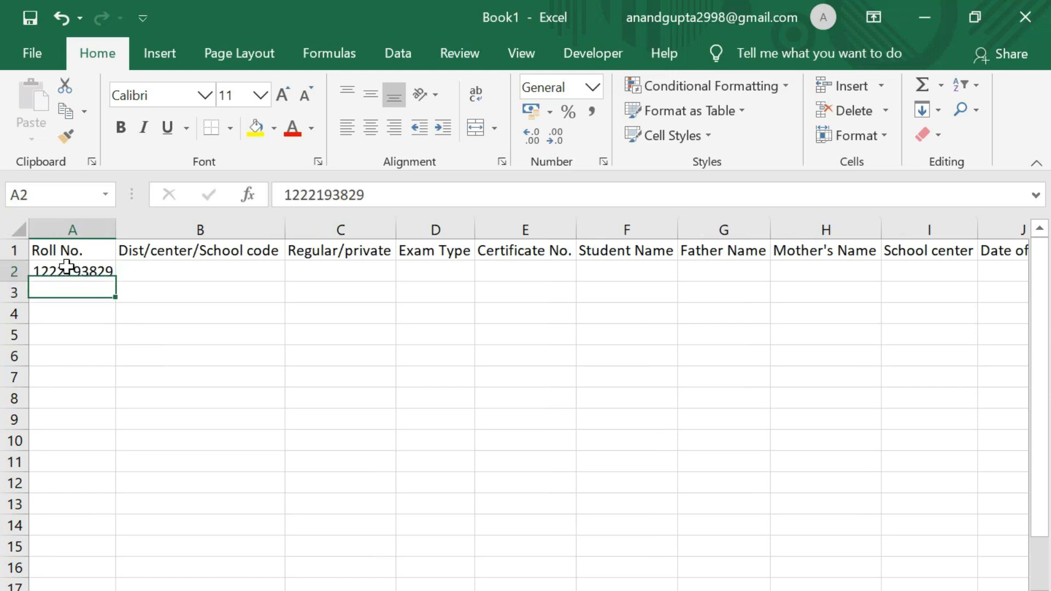
pyautogui.press('Return')
pyautogui.click(90, 270)
pyautogui.moveTo(115, 282); pyautogui.dragTo(113, 299)
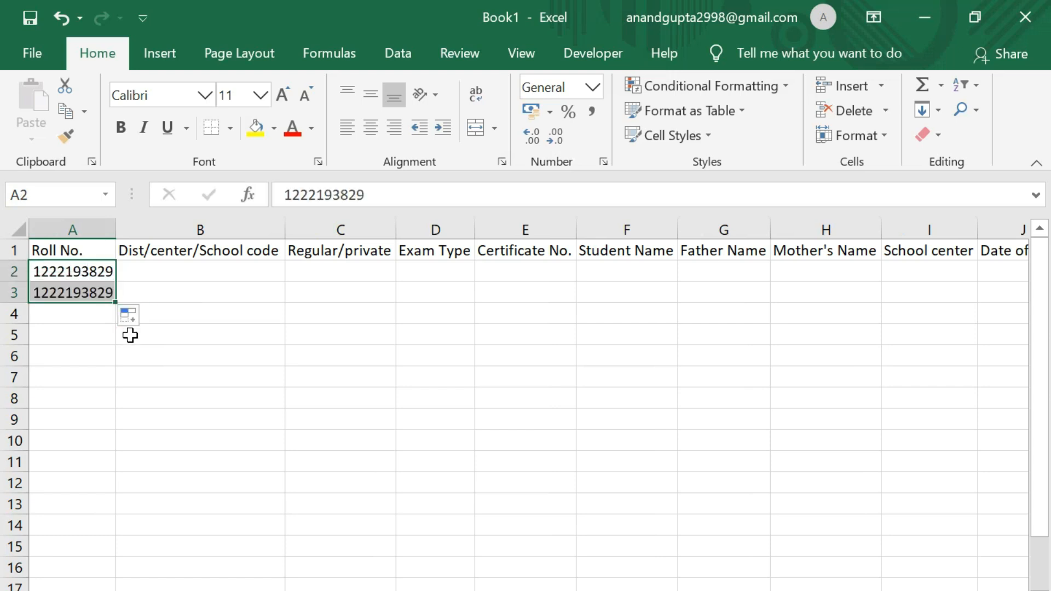
# Change the last two digits of the roll number in A3 to 30
pyautogui.click(102, 288)
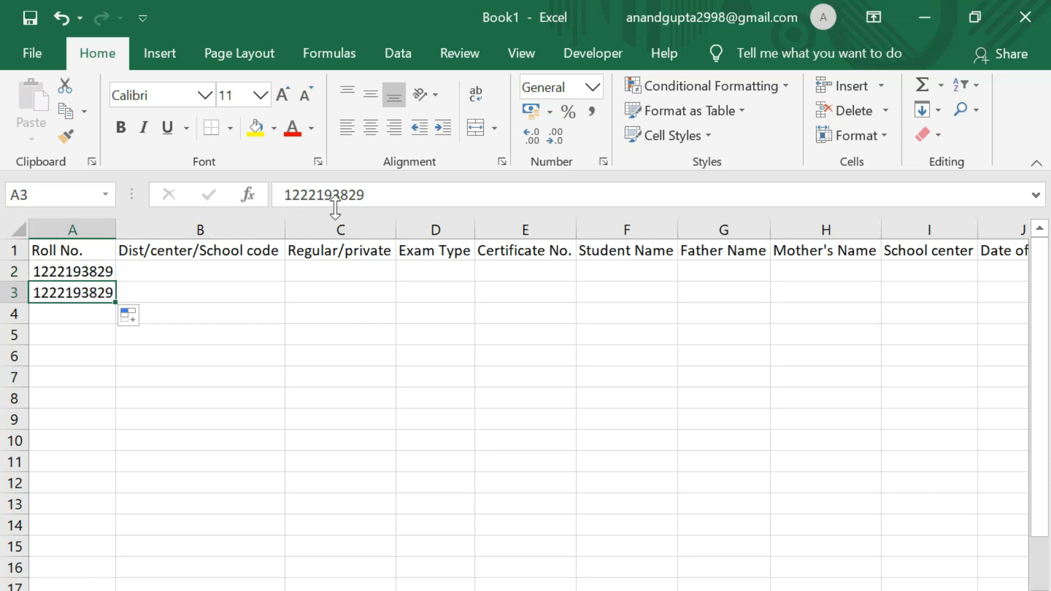
pyautogui.click(364, 196)
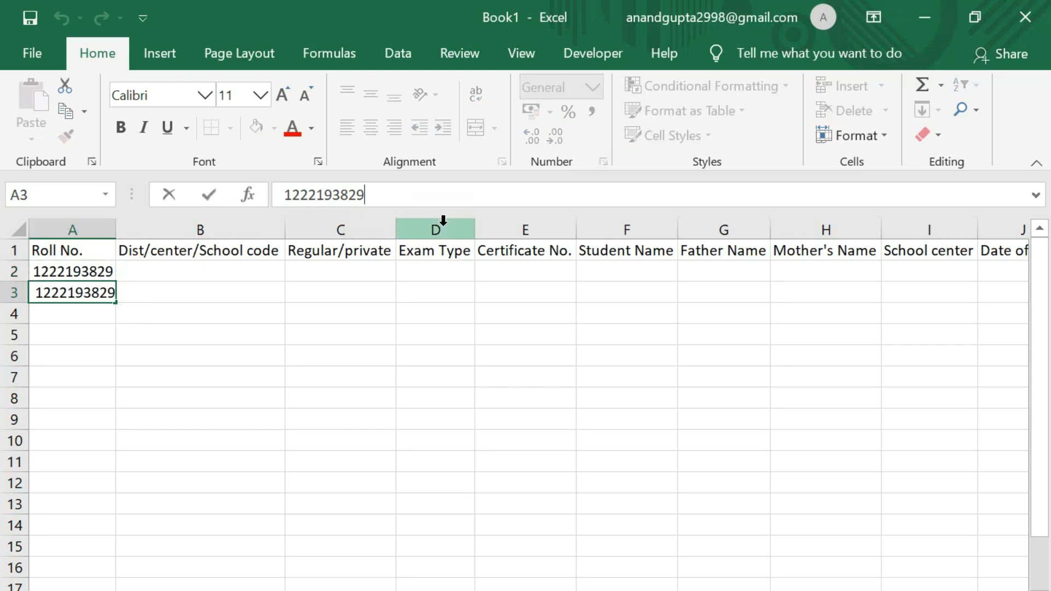
pyautogui.press('BackSpace')
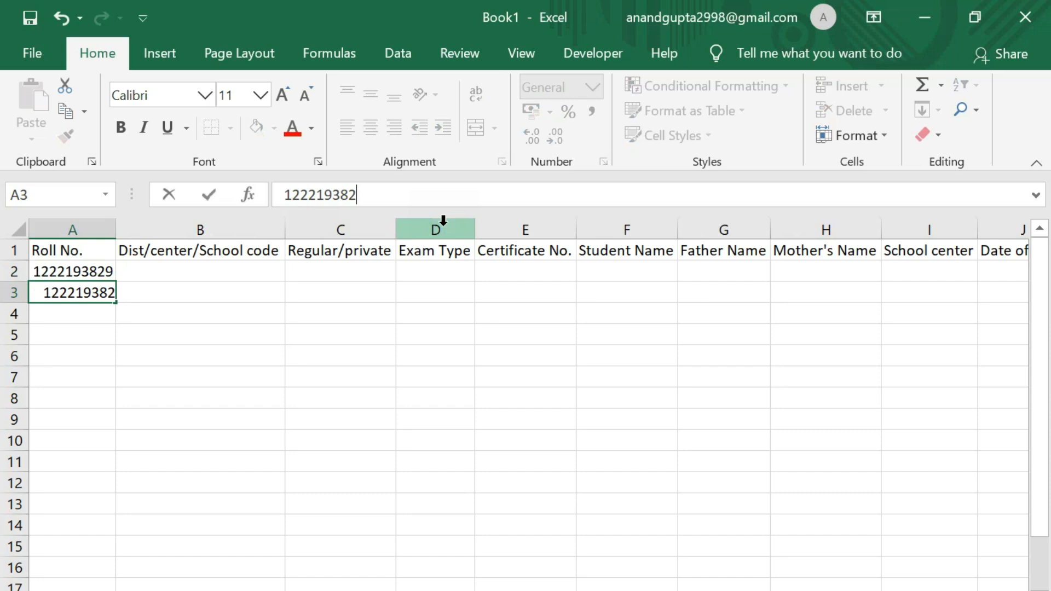
pyautogui.press('BackSpace')
pyautogui.write('30')
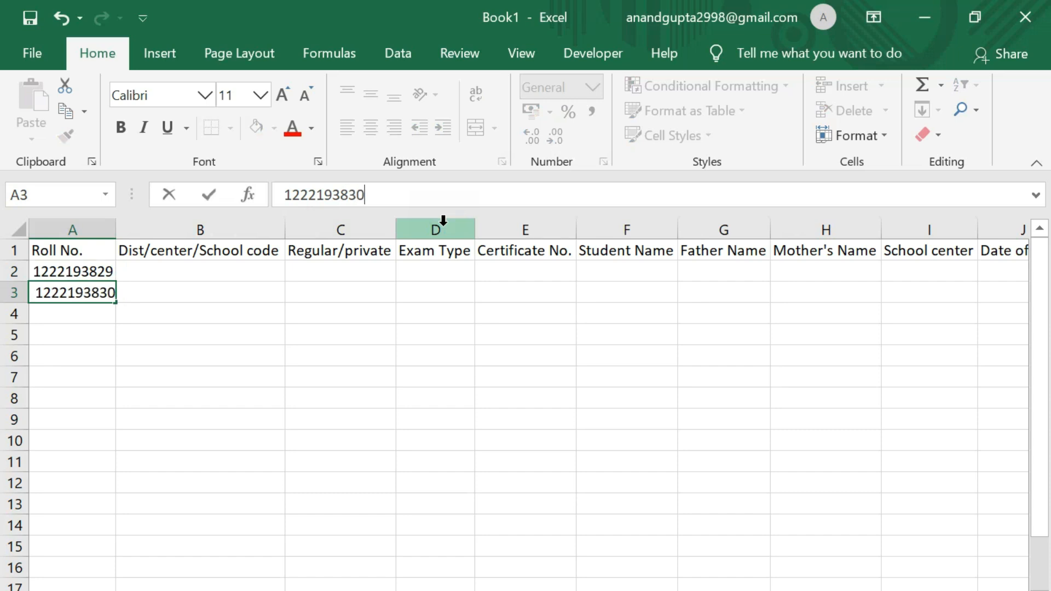
pyautogui.press('Return')
# Extend the roll numbers in A2:A3 as a consecutive series down to A11
pyautogui.click(110, 274)
pyautogui.click(102, 289)
pyautogui.click(104, 271)
pyautogui.moveTo(103, 282); pyautogui.dragTo(110, 295)
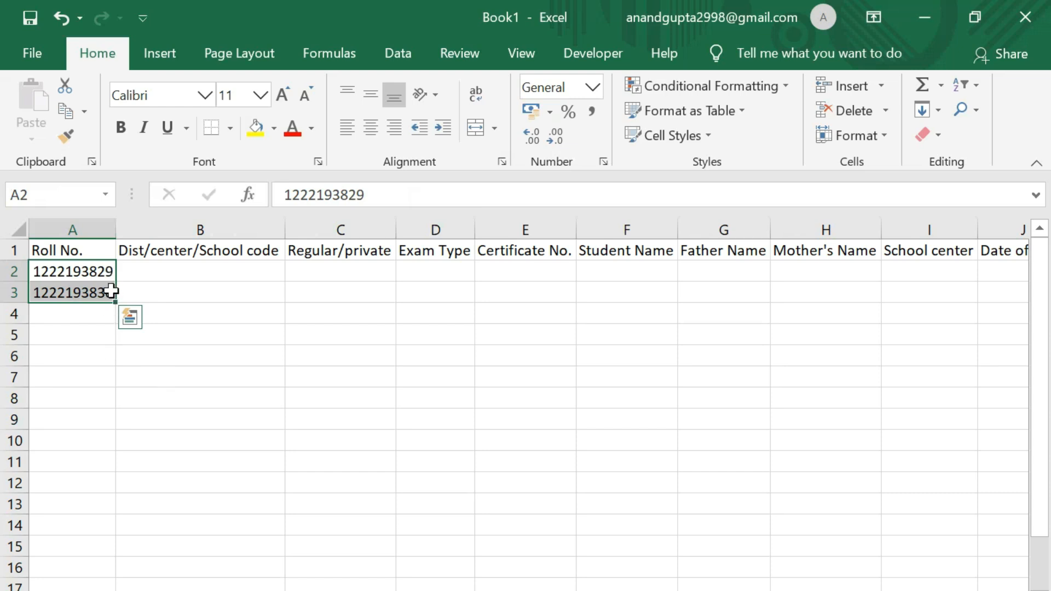
pyautogui.moveTo(115, 304); pyautogui.dragTo(117, 474)
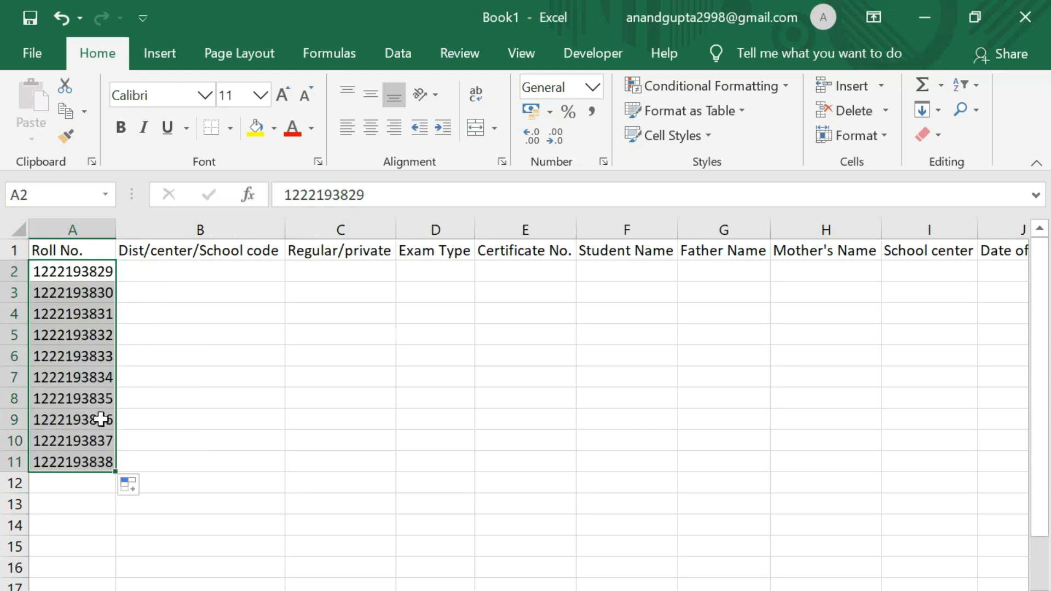
# Enter the district/center/school code "85/19631/1180" in B2
pyautogui.click(176, 272)
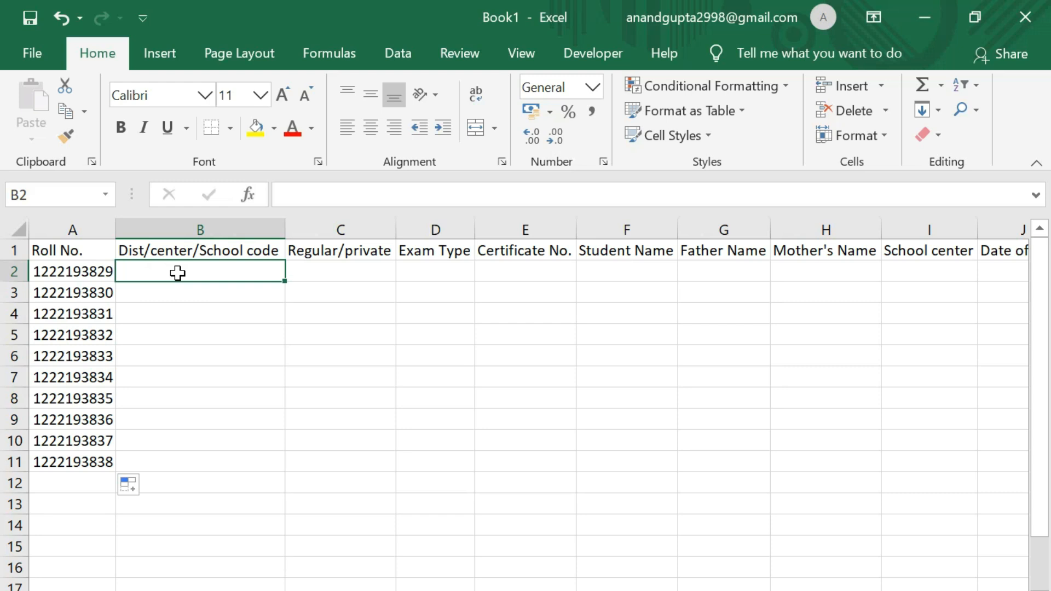
pyautogui.write('8')
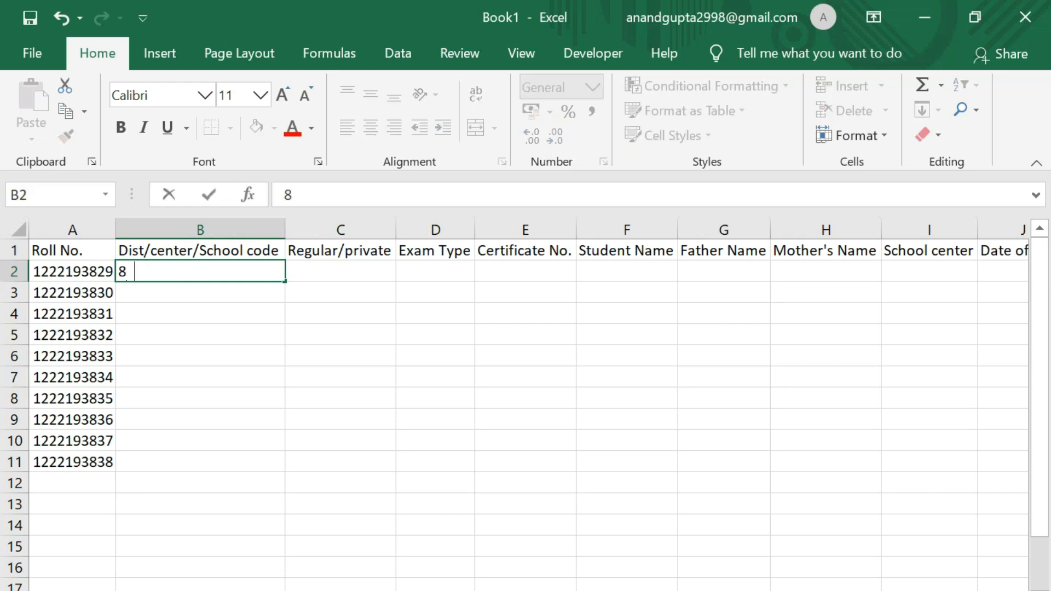
pyautogui.write('5/19')
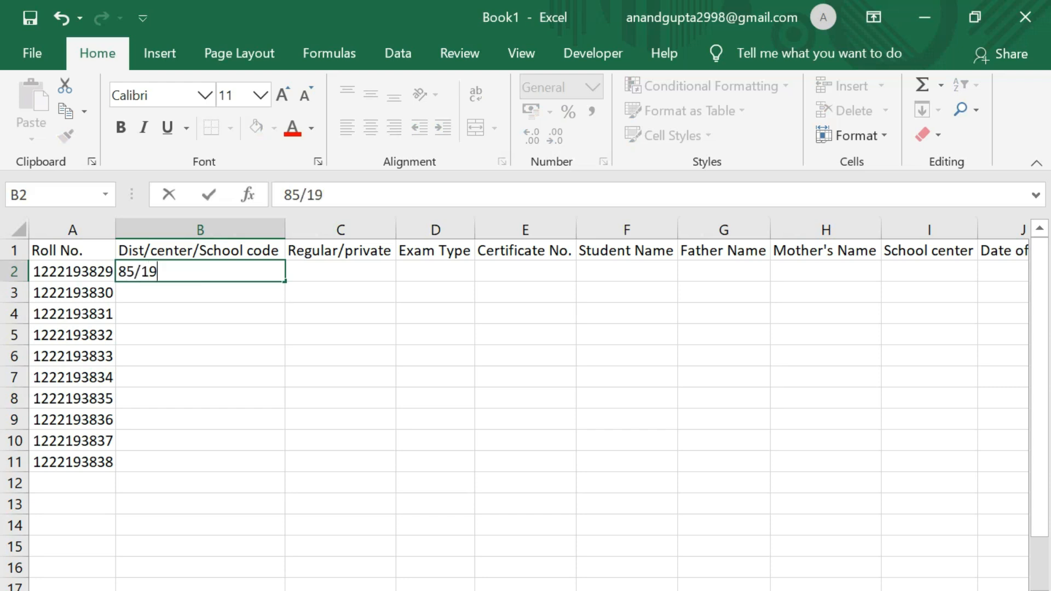
pyautogui.write('631/11')
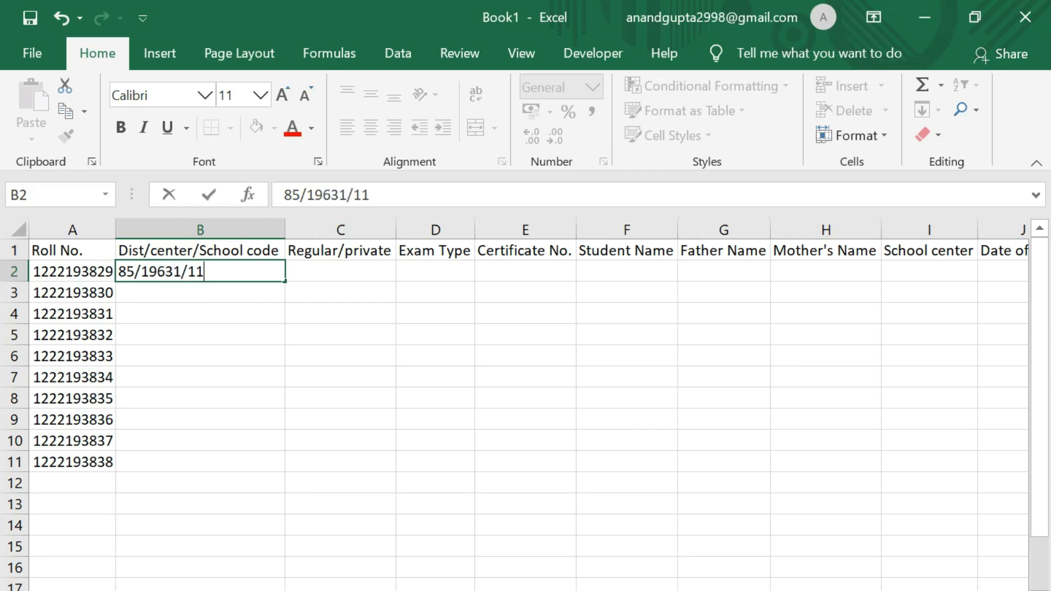
pyautogui.write('80')
pyautogui.press('Return')
# Try to fill the school code from B2 down to B11, and undo the fill
pyautogui.press('Up')
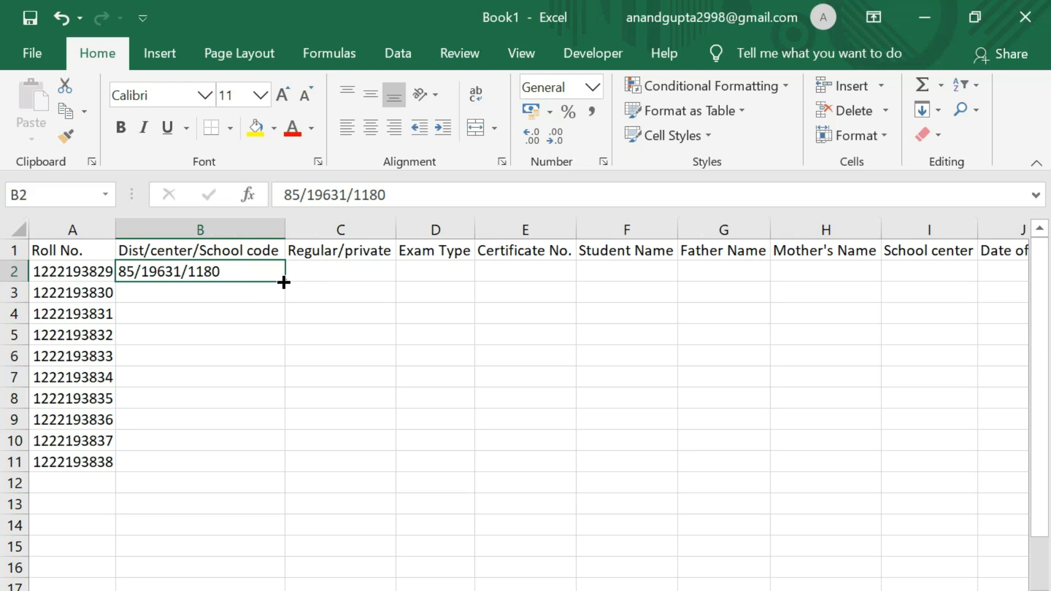
pyautogui.moveTo(284, 282); pyautogui.dragTo(277, 465)
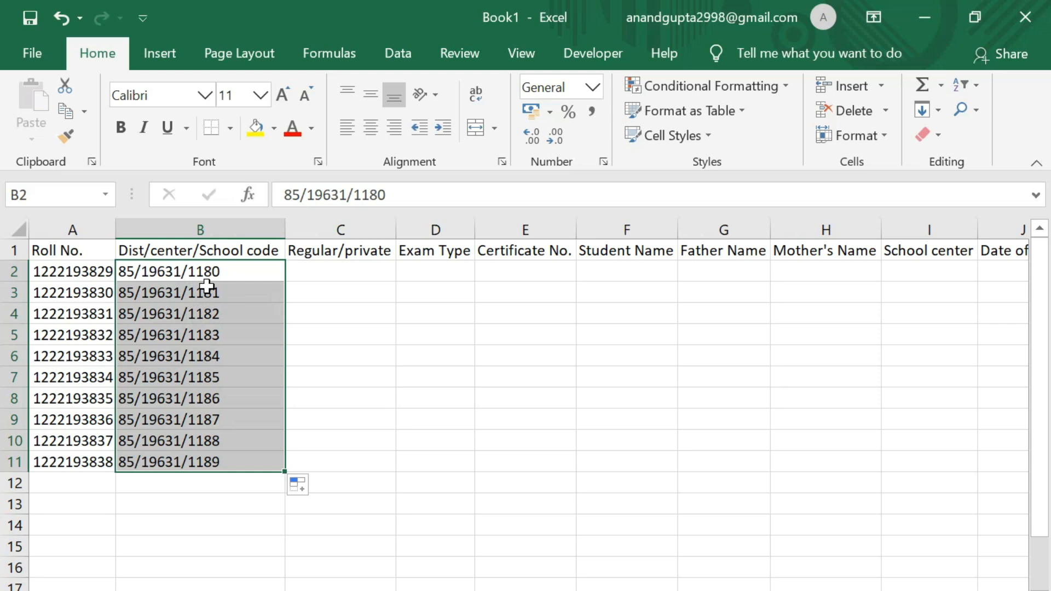
pyautogui.hotkey('ctrl', 'z')
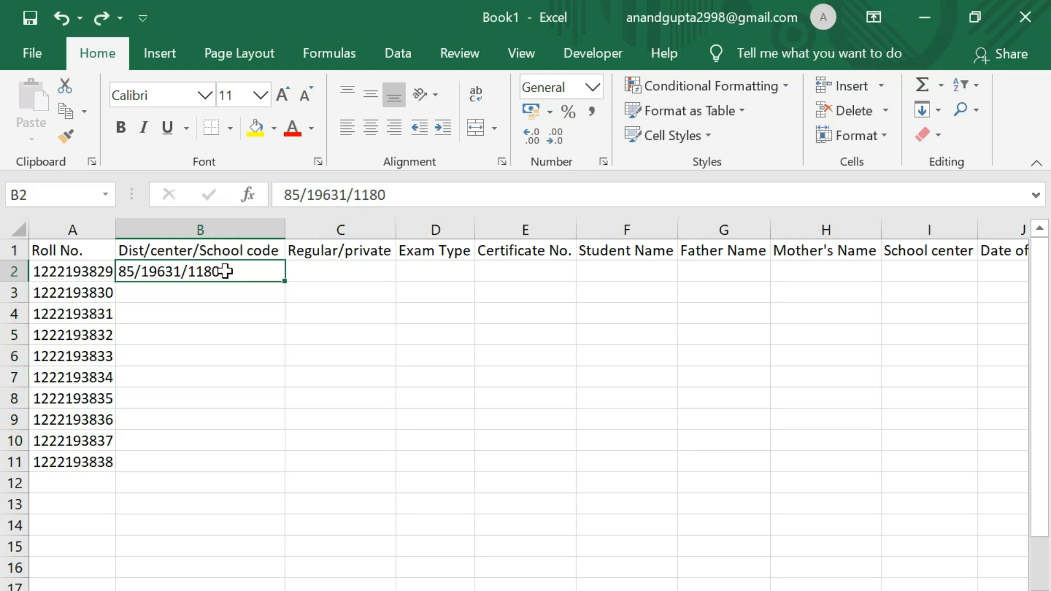
# Try to paste a copy of the school code from B2 into B3, and undo the entry made there
pyautogui.click(70, 110)
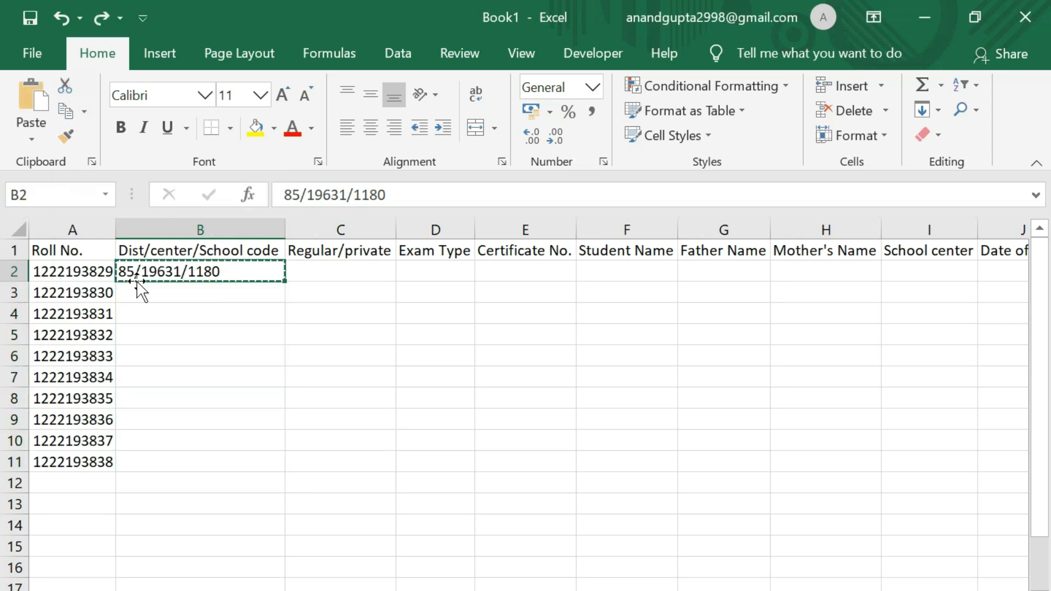
pyautogui.click(173, 291)
pyautogui.hotkey('ctrl', 'v')
pyautogui.write('`')
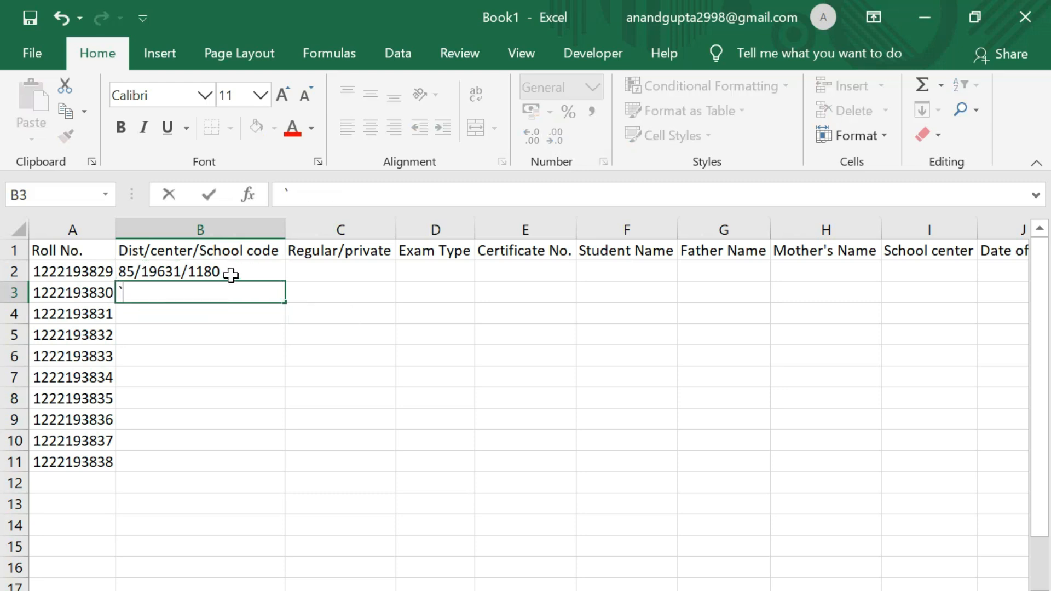
pyautogui.press('Return')
pyautogui.hotkey('ctrl', 'z')
# Repeat the same school code from B2 in every row down to B11, without incrementing it
pyautogui.click(229, 274)
pyautogui.moveTo(229, 274); pyautogui.dragTo(277, 471)
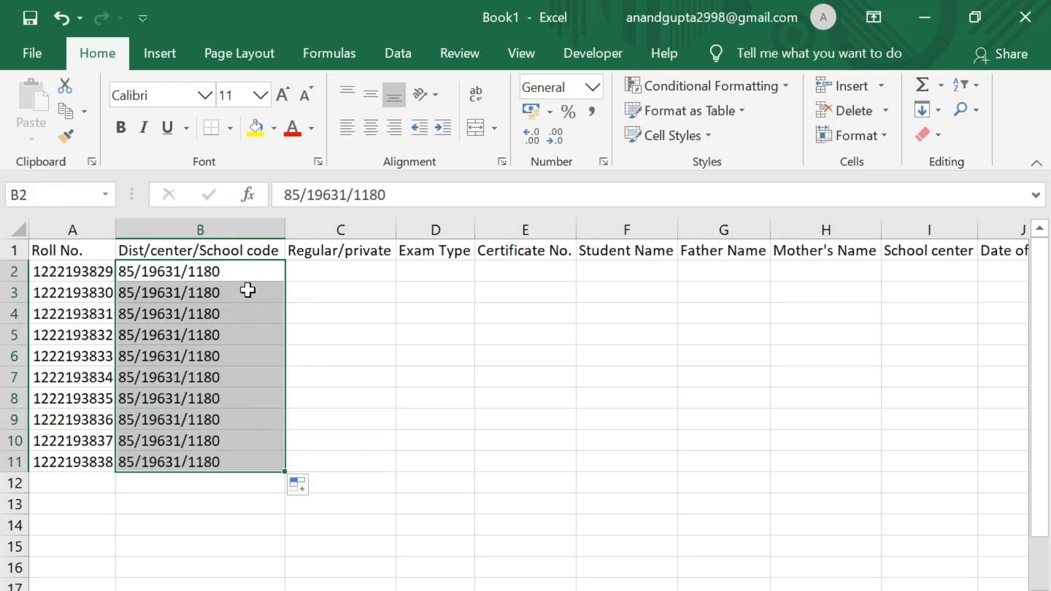
# Enter "Regular" in C2 and fill it down the Regular/private column to C11
pyautogui.click(328, 274)
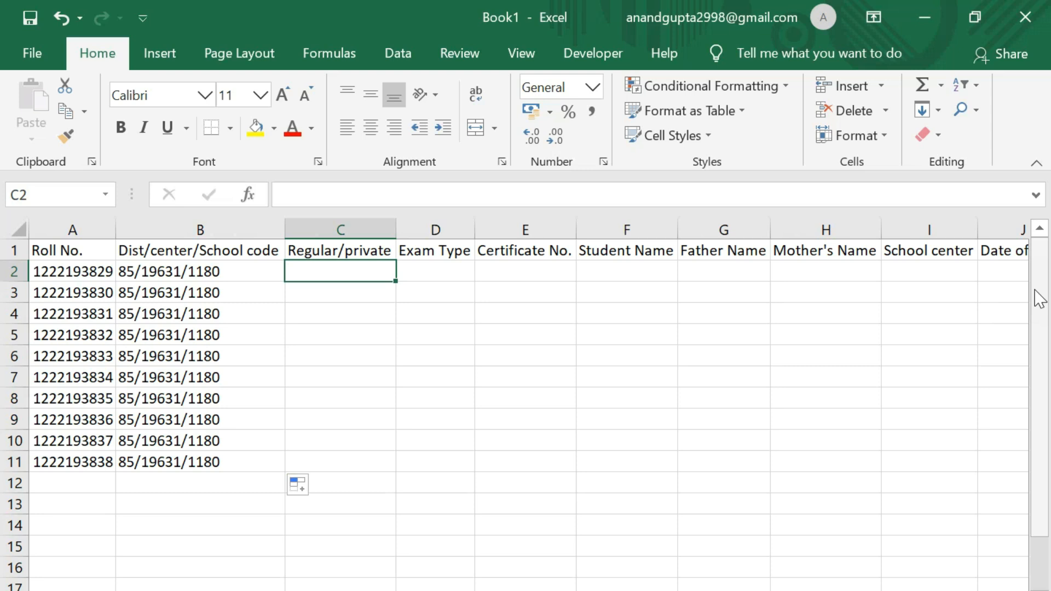
pyautogui.write('Regi')
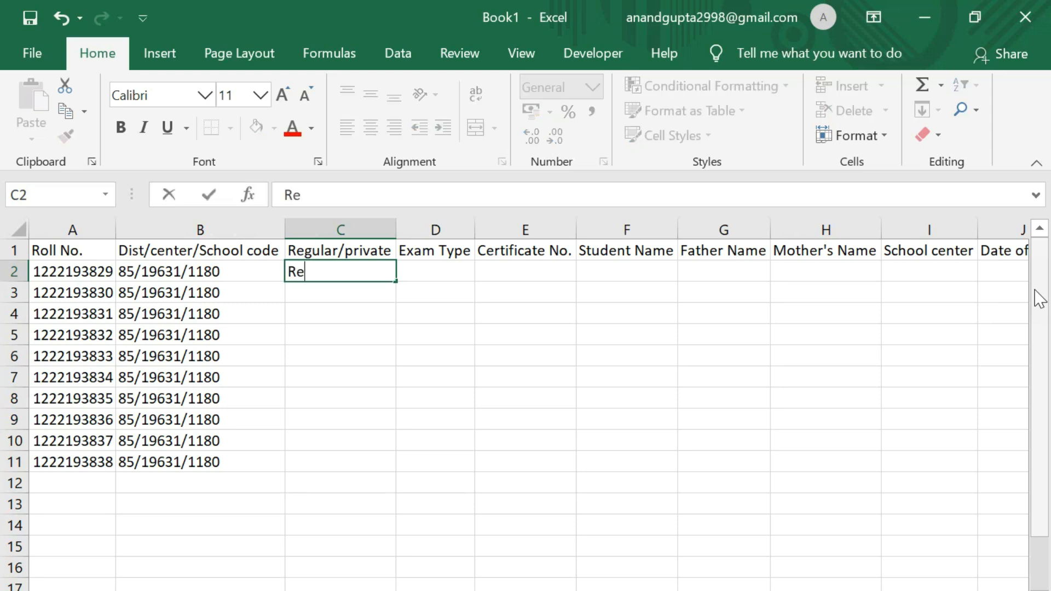
pyautogui.press('BackSpace')
pyautogui.write('l=')
pyautogui.press('BackSpace')
pyautogui.press('BackSpace')
pyautogui.write('ulat')
pyautogui.press('BackSpace')
pyautogui.write('r')
pyautogui.press('Return')
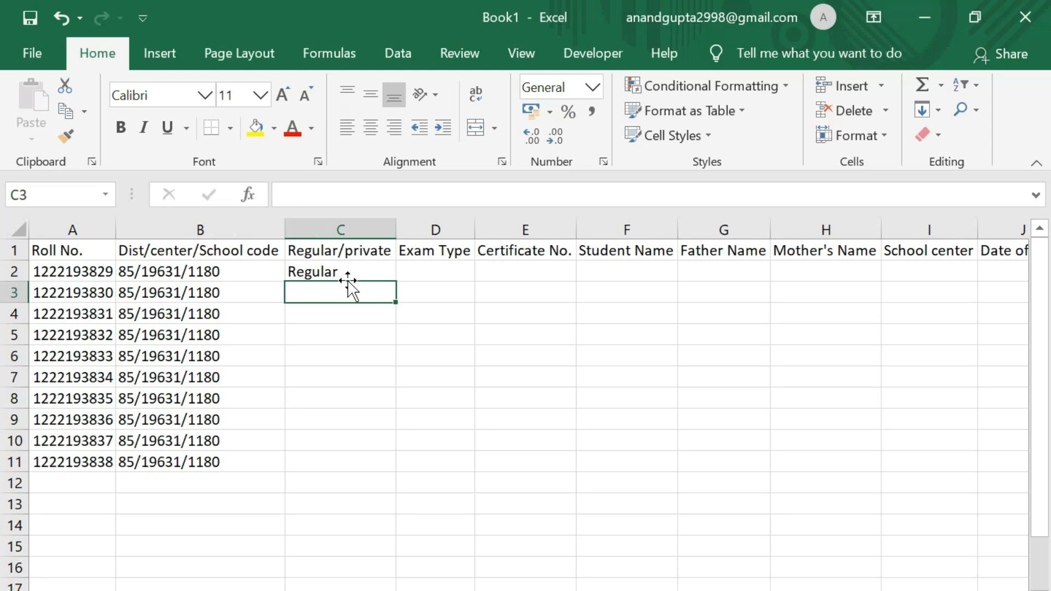
pyautogui.click(361, 271)
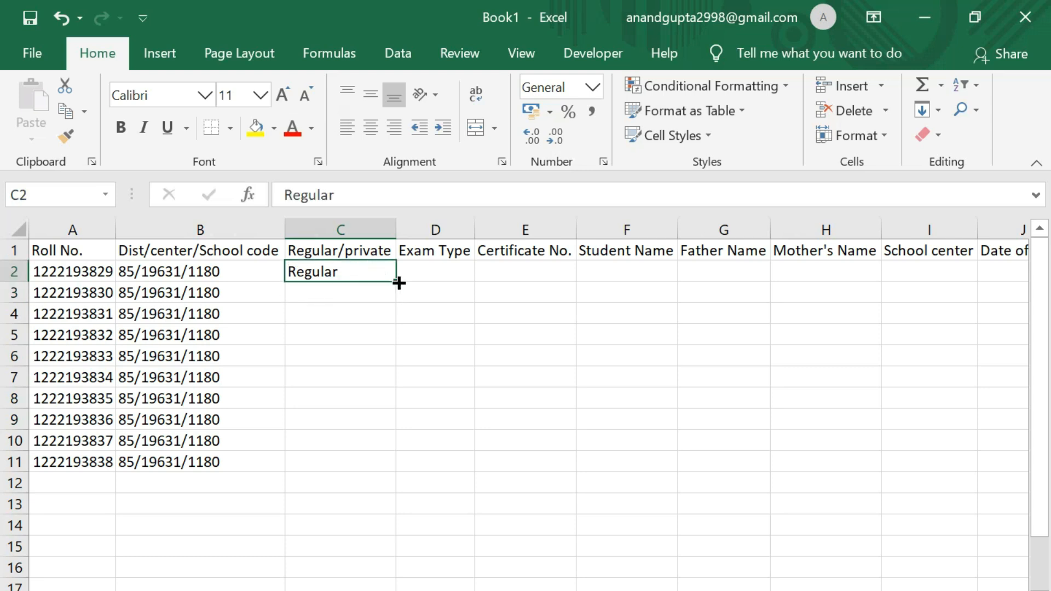
pyautogui.moveTo(398, 284); pyautogui.dragTo(375, 474)
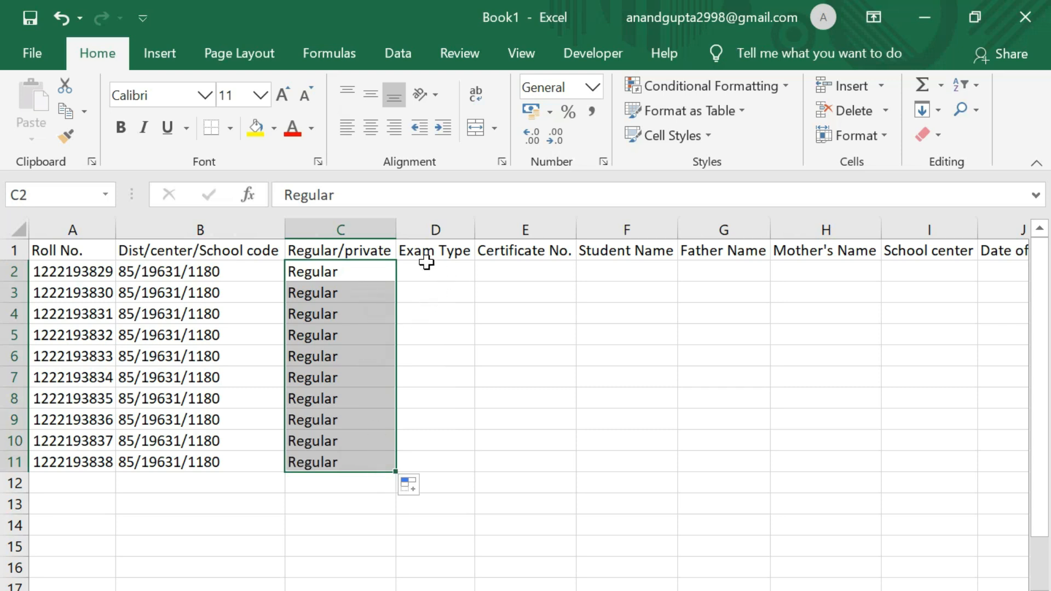
# Enter "Full Exam" in D2 and fill it down the Exam Type column to D11
pyautogui.click(443, 260)
pyautogui.click(442, 267)
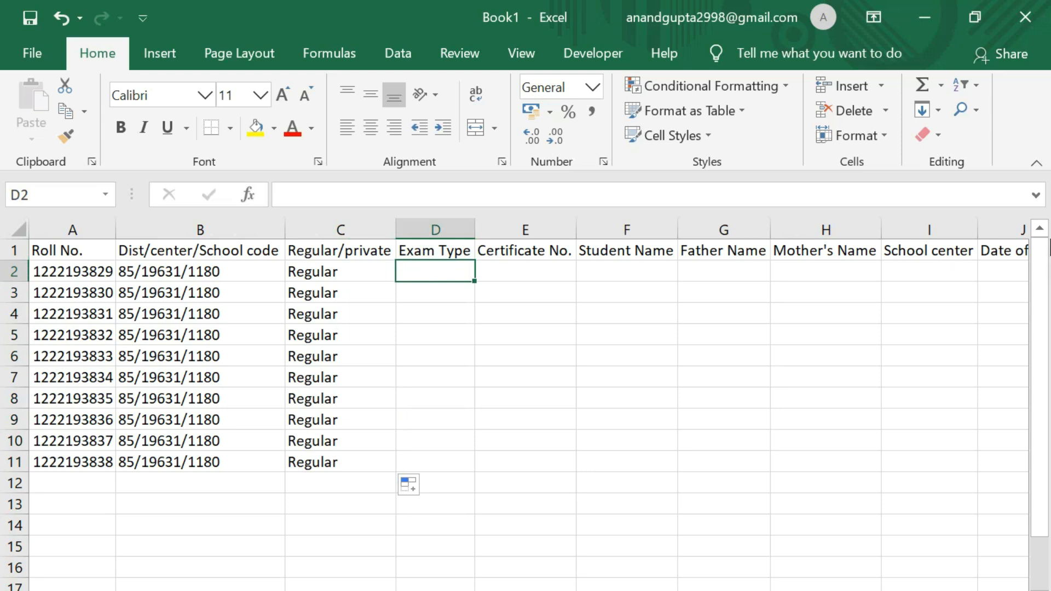
pyautogui.write('Full')
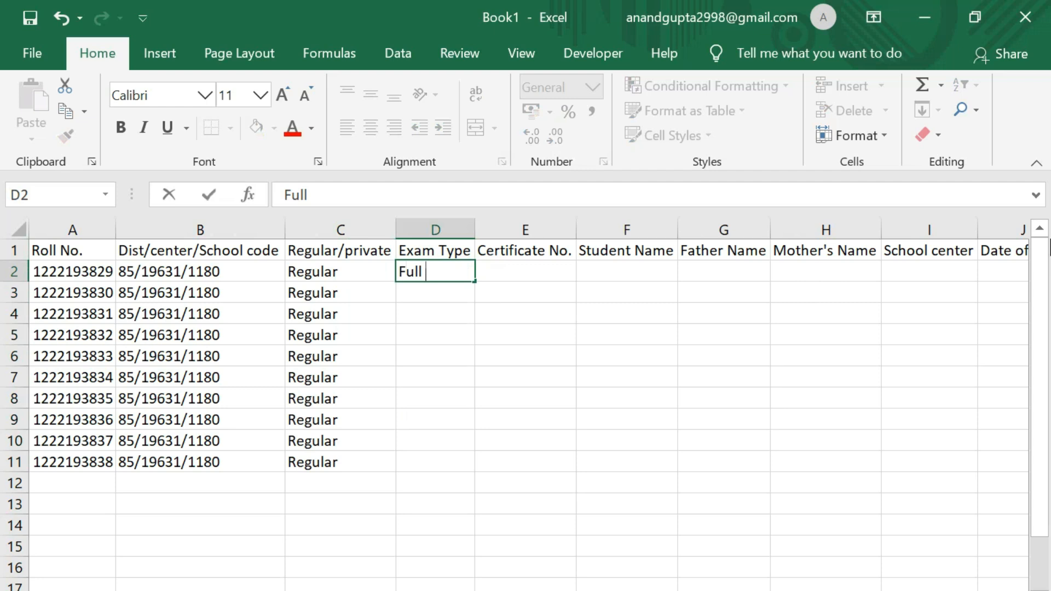
pyautogui.write(' e')
pyautogui.press('BackSpace')
pyautogui.write('|E')
pyautogui.press('BackSpace')
pyautogui.press('BackSpace')
pyautogui.write('Ec')
pyautogui.write('a')
pyautogui.write('m')
pyautogui.press('Tab')
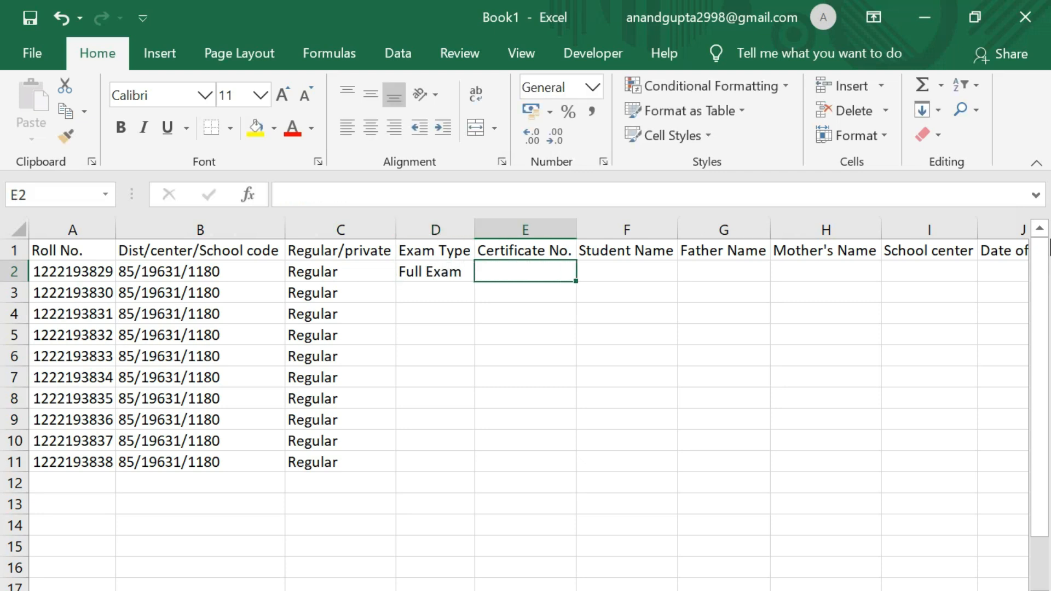
pyautogui.click(446, 280)
pyautogui.moveTo(474, 281); pyautogui.dragTo(453, 474)
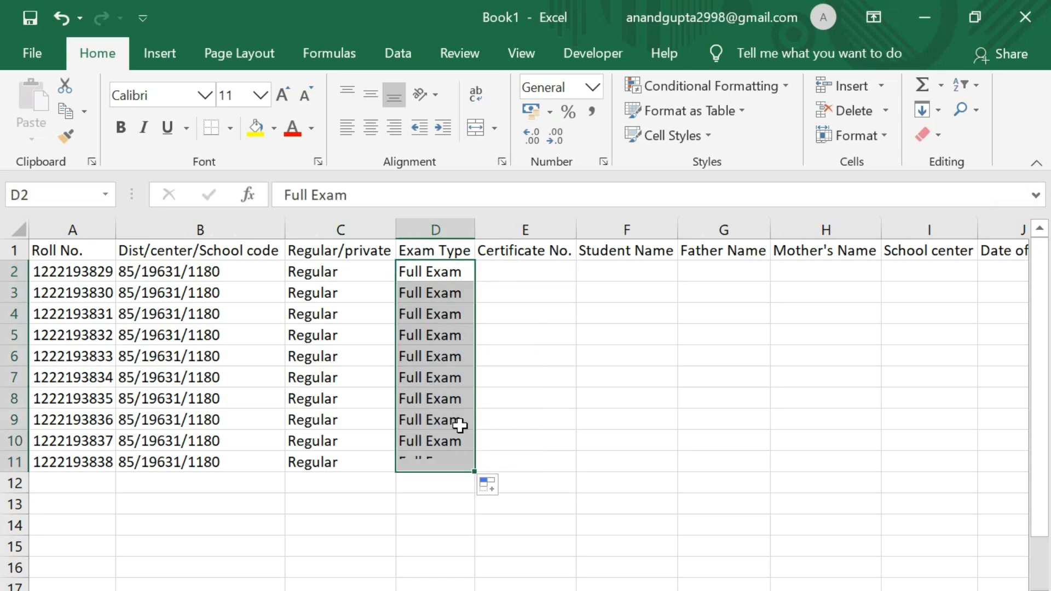
# Enter the first student's certificate number in E2
pyautogui.click(521, 272)
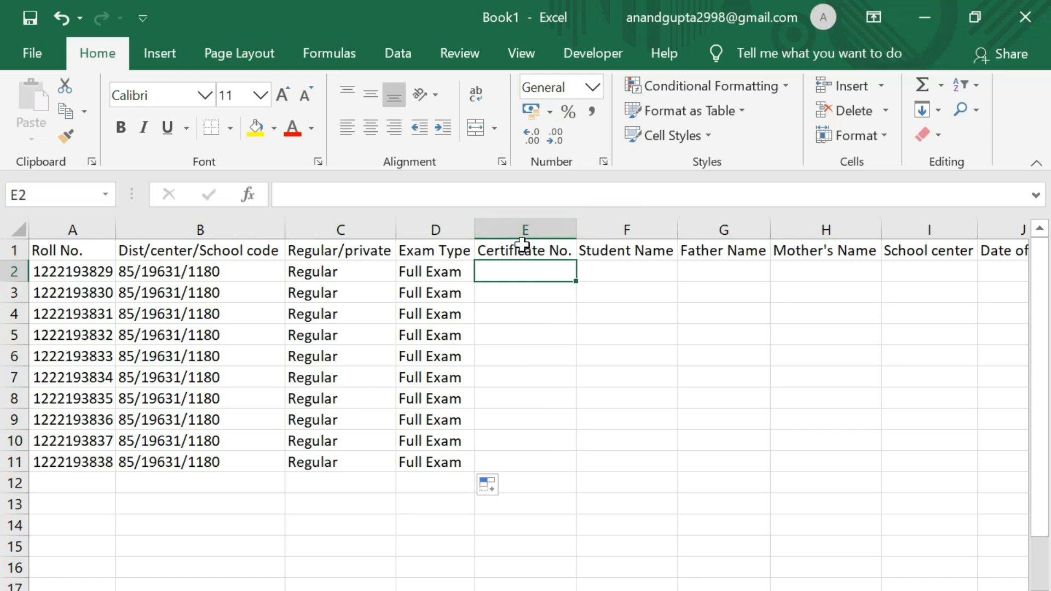
pyautogui.write('H')
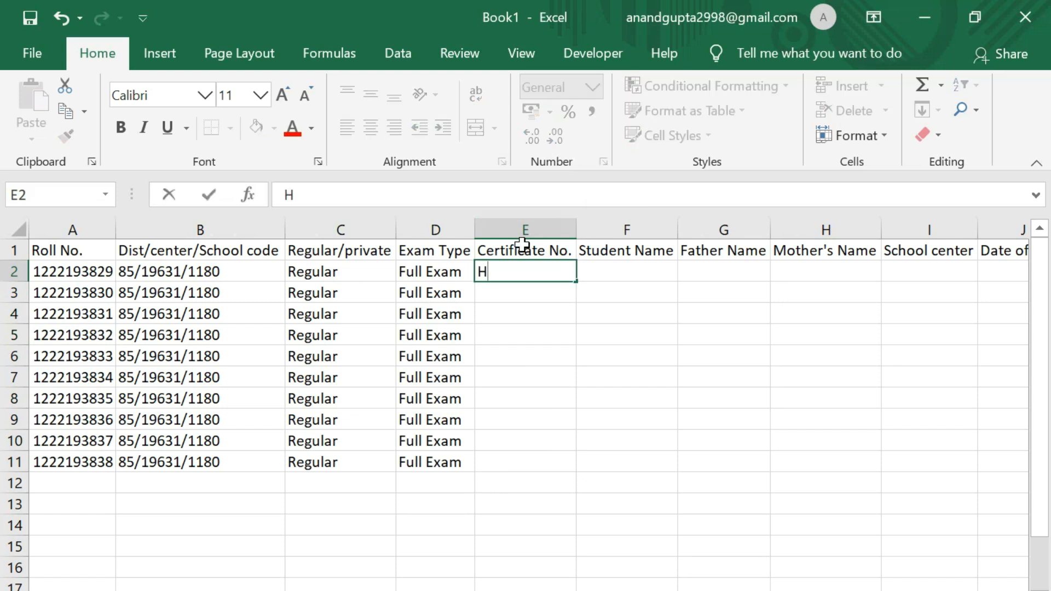
pyautogui.write('8519')
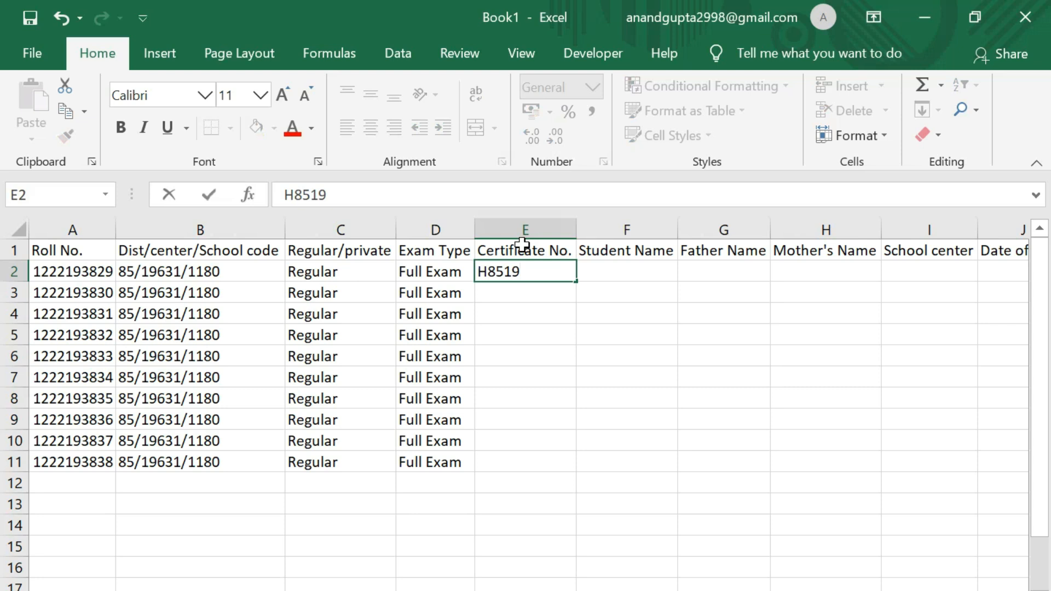
pyautogui.write('150')
pyautogui.press('Return')
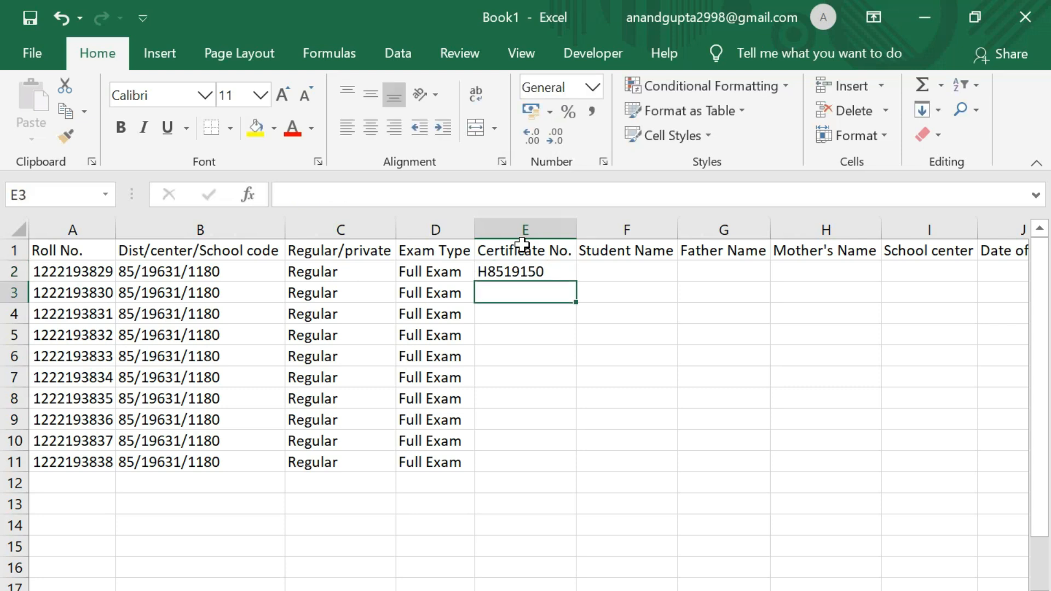
# Enter the second student's certificate number in E3 and continue the number series down the Certificate No. column to E11
pyautogui.click(553, 272)
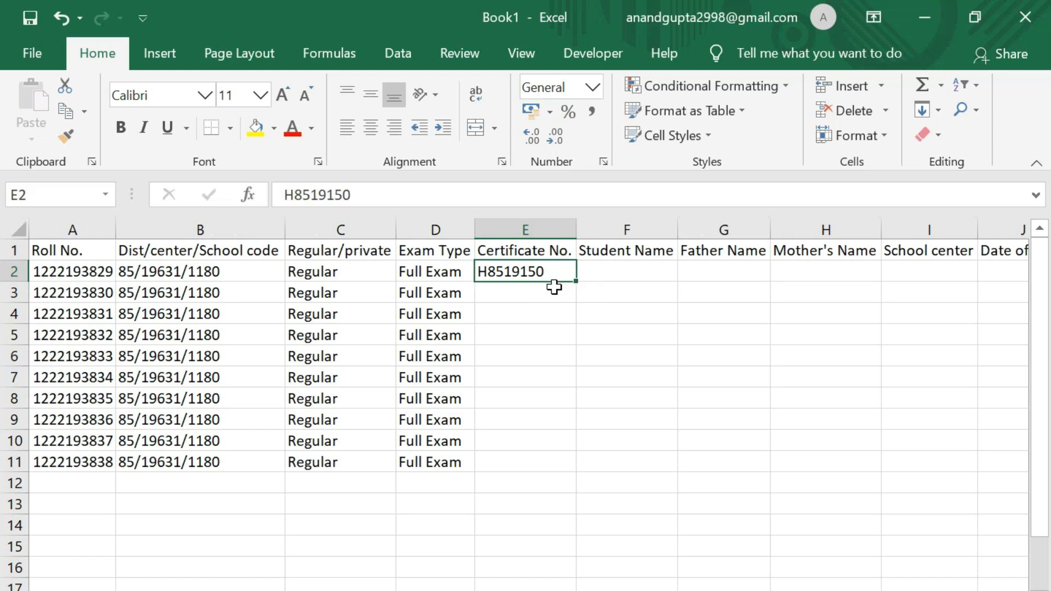
pyautogui.moveTo(577, 283); pyautogui.dragTo(578, 300)
pyautogui.doubleClick(559, 291)
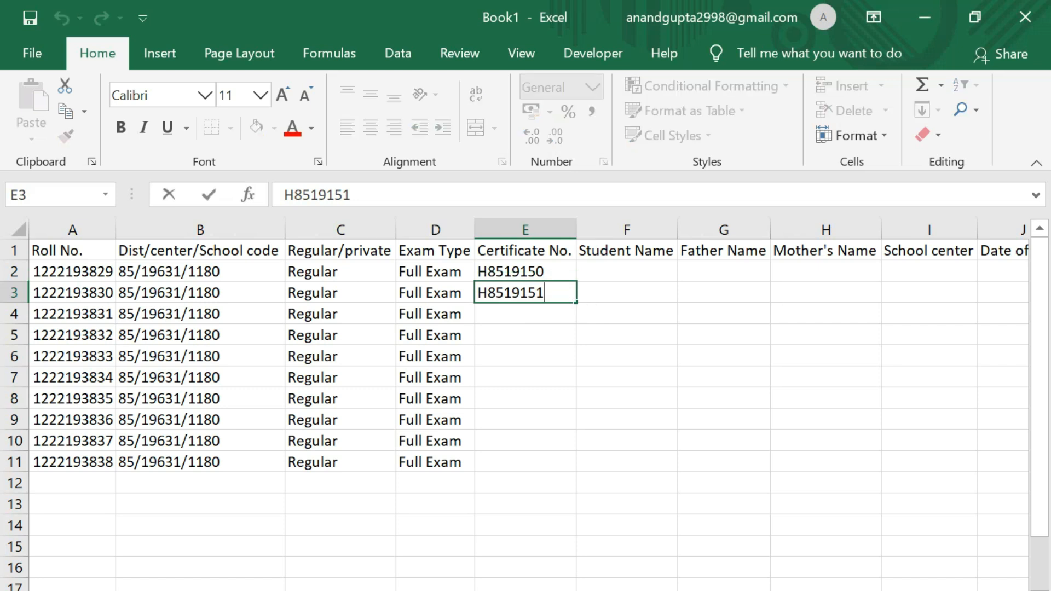
pyautogui.press('BackSpace')
pyautogui.write('1')
pyautogui.press('Return')
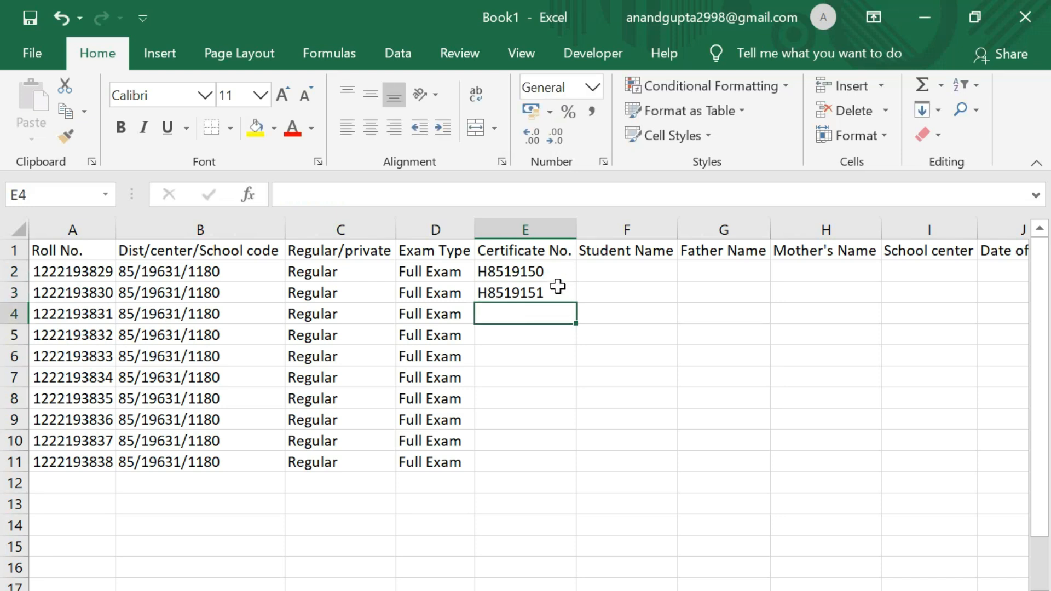
pyautogui.click(561, 272)
pyautogui.moveTo(561, 272); pyautogui.dragTo(575, 469)
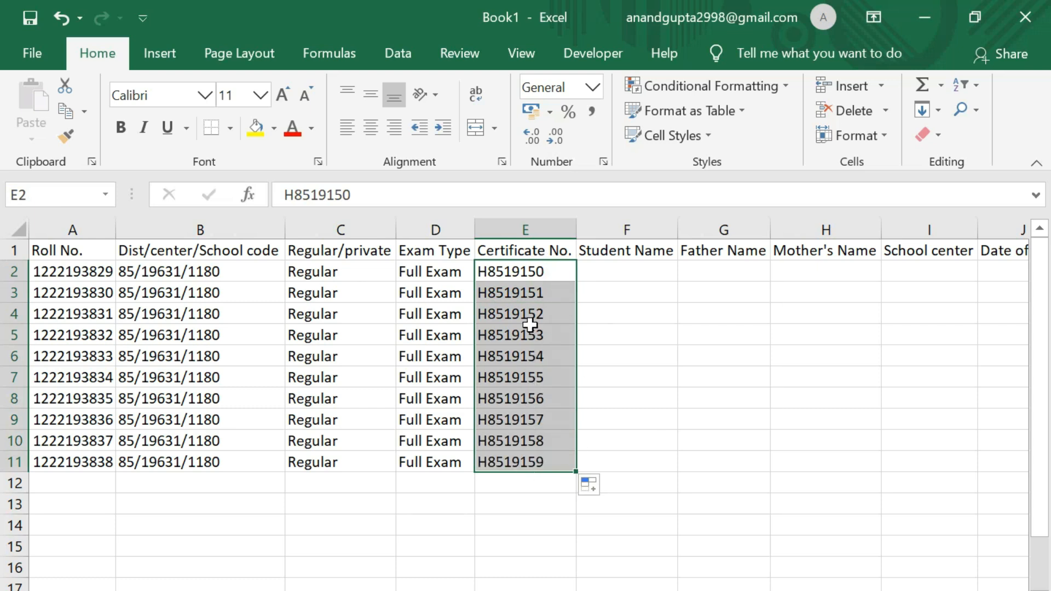
# Enter the first student's full name in F2
pyautogui.moveTo(34, 271); pyautogui.dragTo(615, 271)
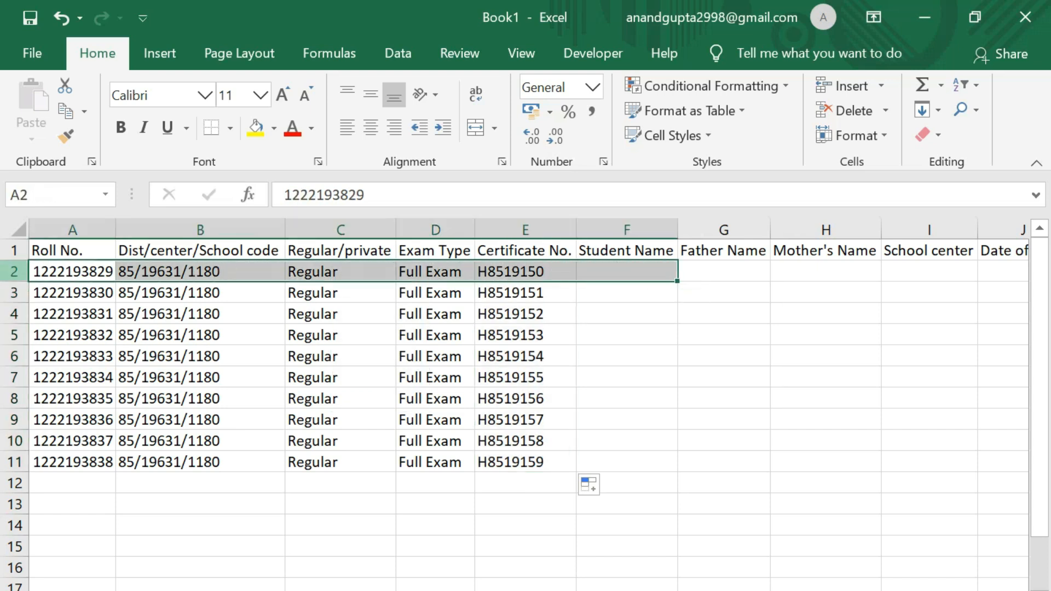
pyautogui.click(605, 266)
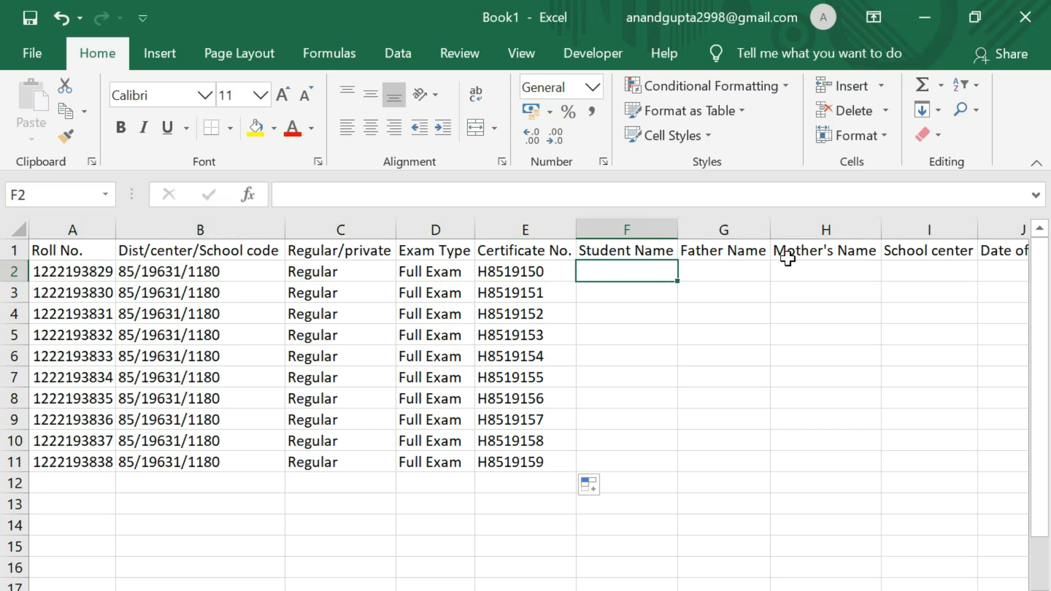
pyautogui.write('Ram p')
pyautogui.press('BackSpace')
pyautogui.write('Panday')
pyautogui.press('Tab')
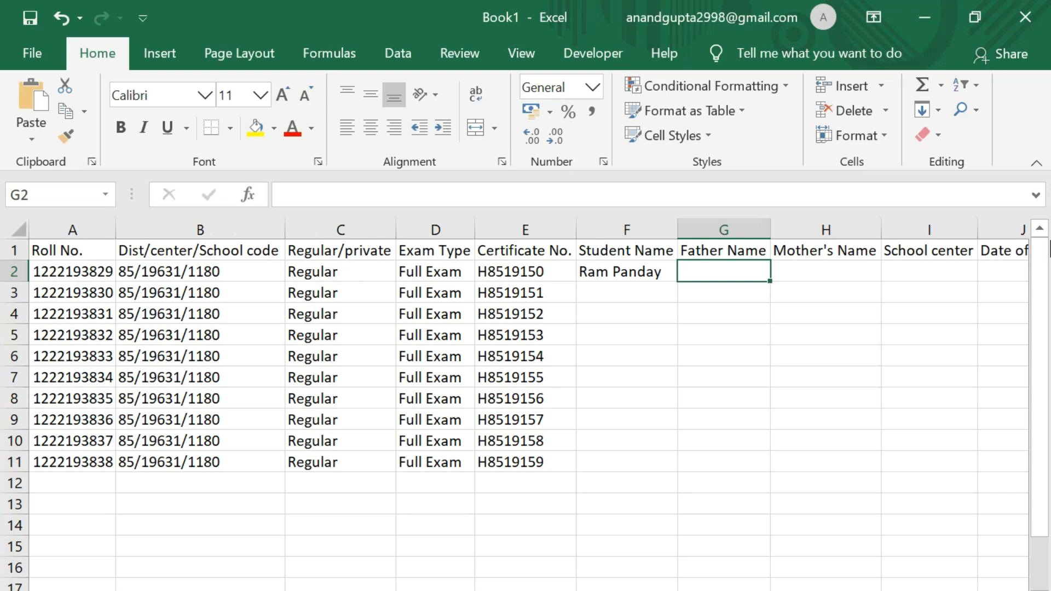
# Enter the first student's father's full name in G2
pyautogui.write('Da')
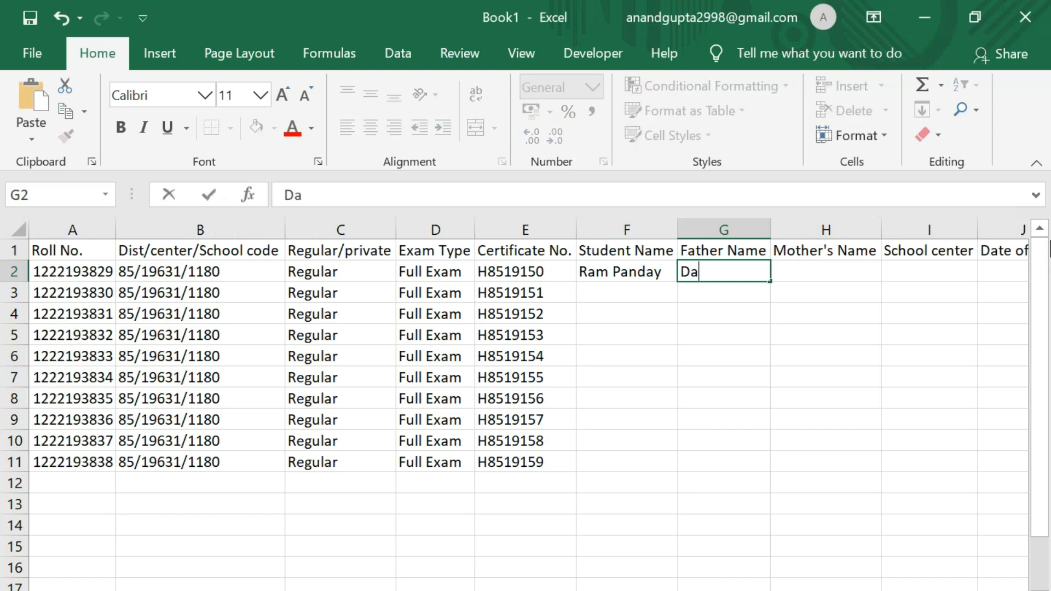
pyautogui.write('shra')
pyautogui.press('BackSpace')
pyautogui.press('BackSpace')
pyautogui.write('aratha')
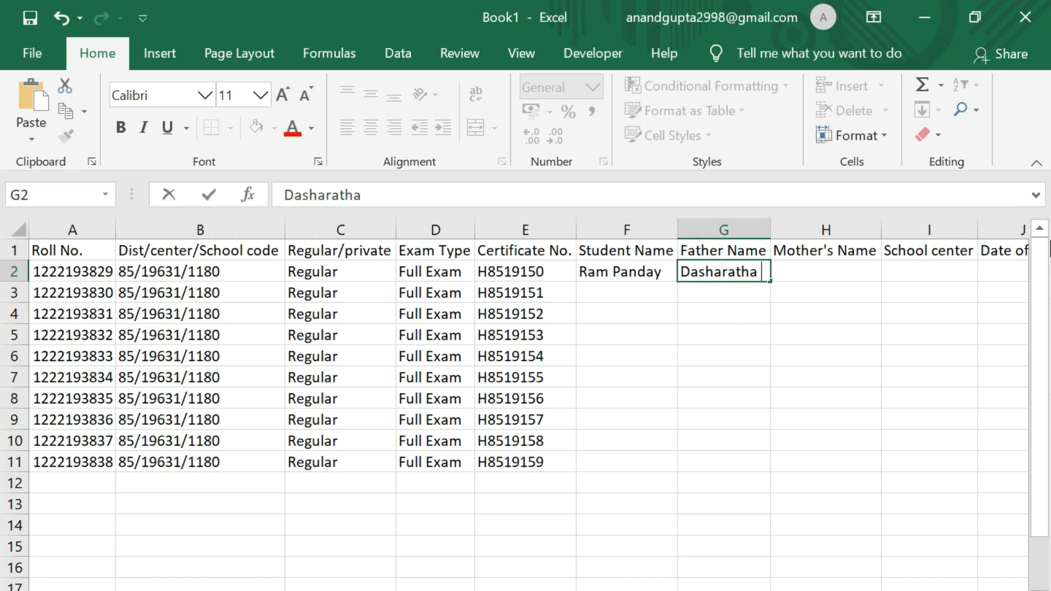
pyautogui.write(' Panday')
pyautogui.press('Tab')
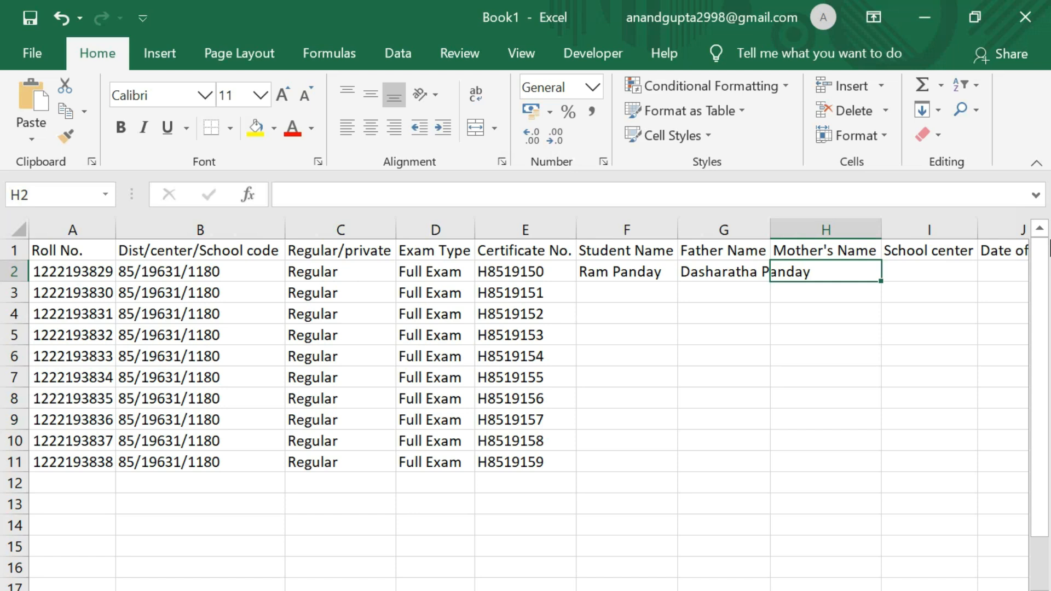
# Enter the first student's mother's name in H2
pyautogui.write('Ka')
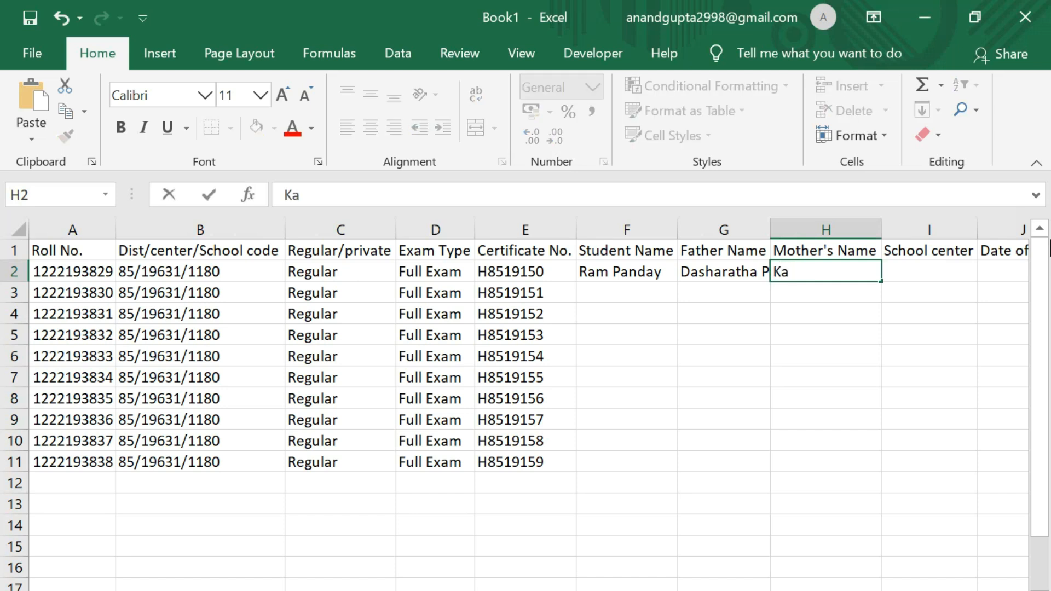
pyautogui.write('ushalya')
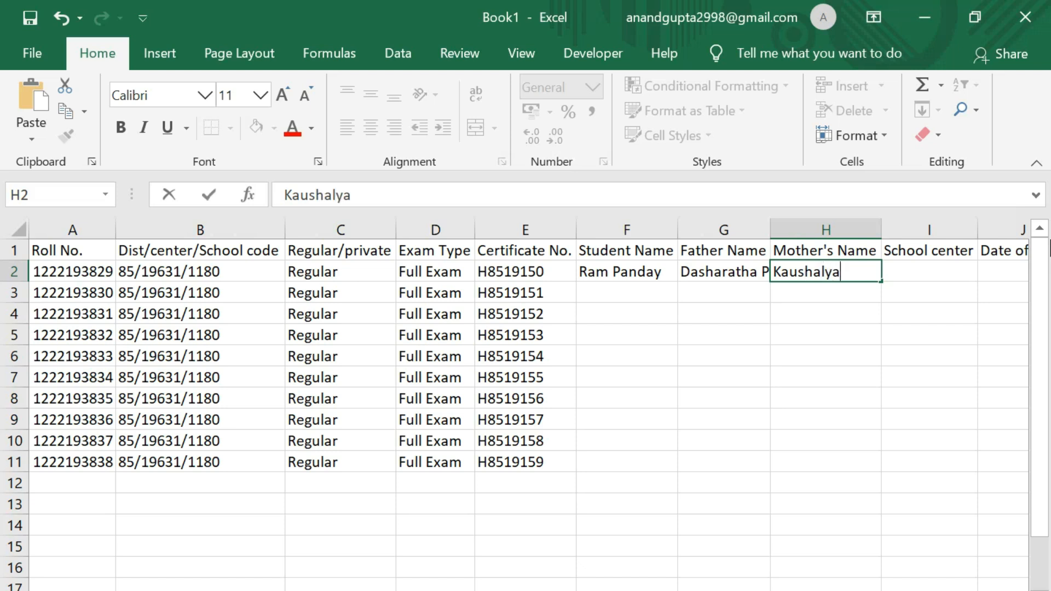
pyautogui.press('Tab')
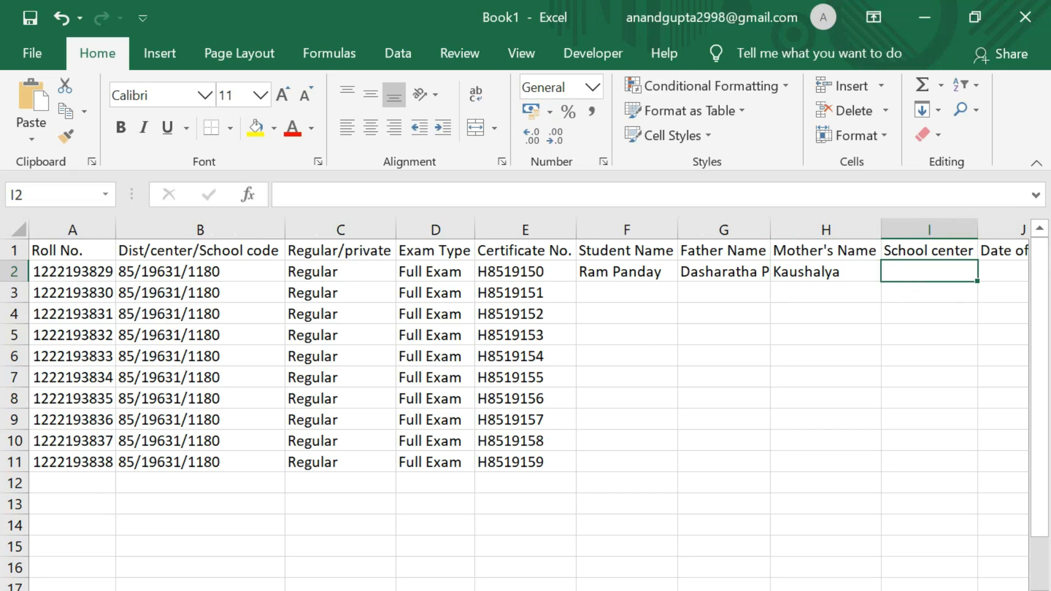
# Enter "Data Smart Academy" as the first student's school center in I2
pyautogui.hscroll(3, 873, 476)
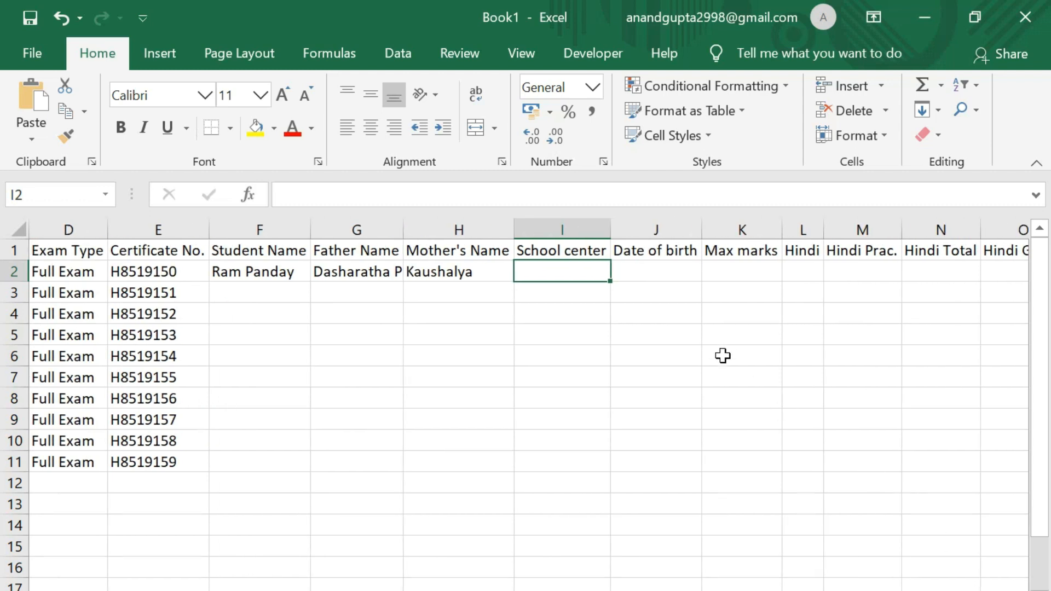
pyautogui.write('d')
pyautogui.press('BackSpace')
pyautogui.write('Da')
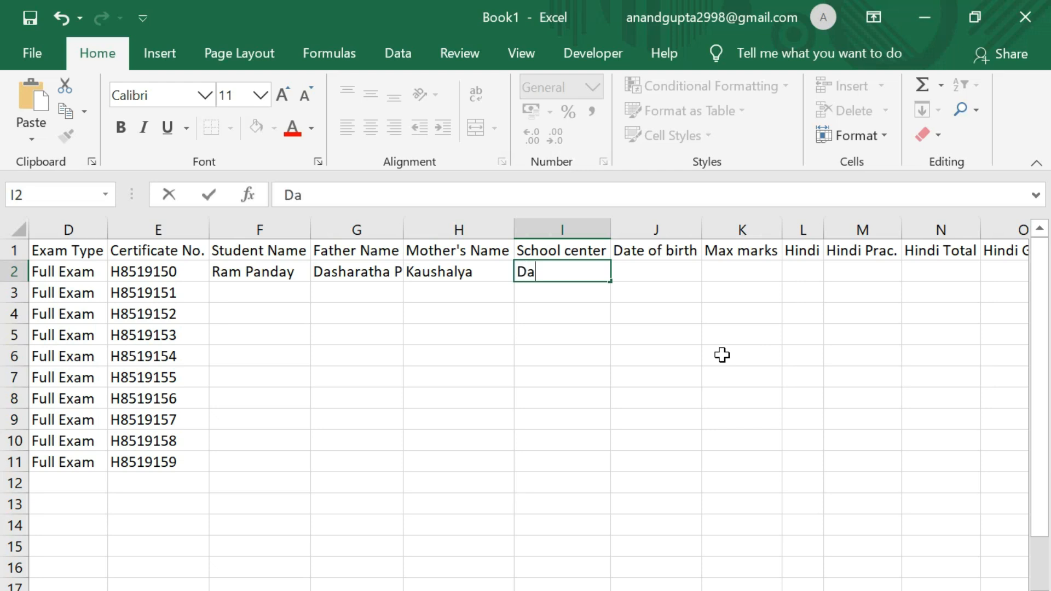
pyautogui.write('ta smart A')
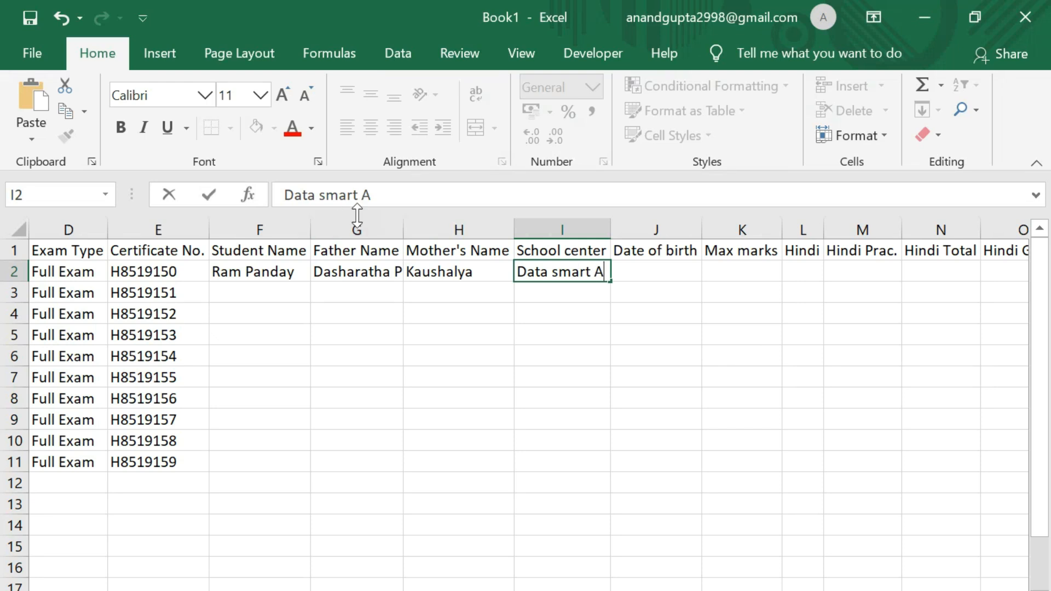
pyautogui.write('cademy')
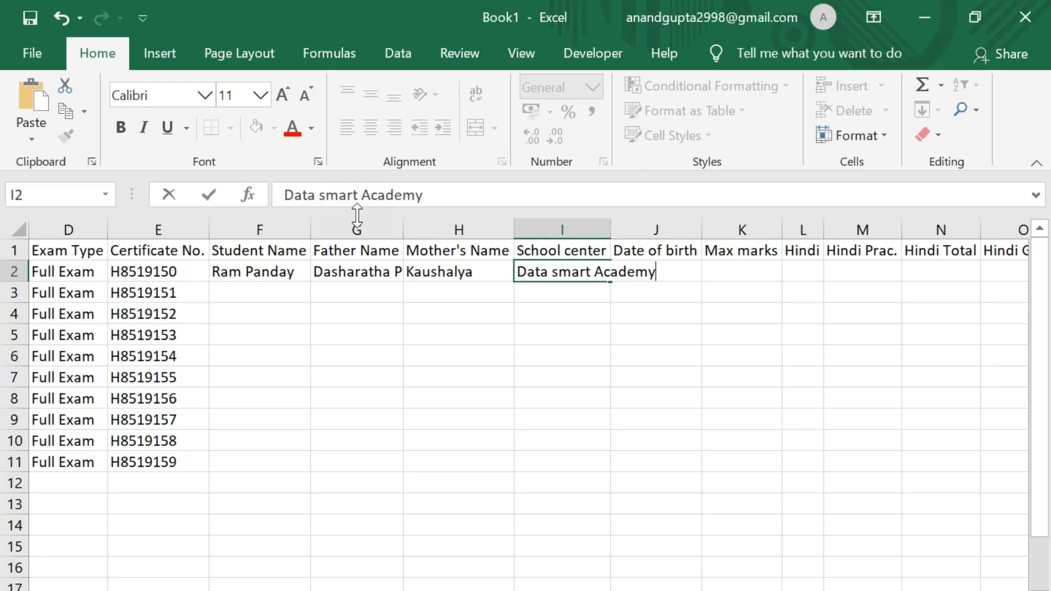
pyautogui.press('Tab')
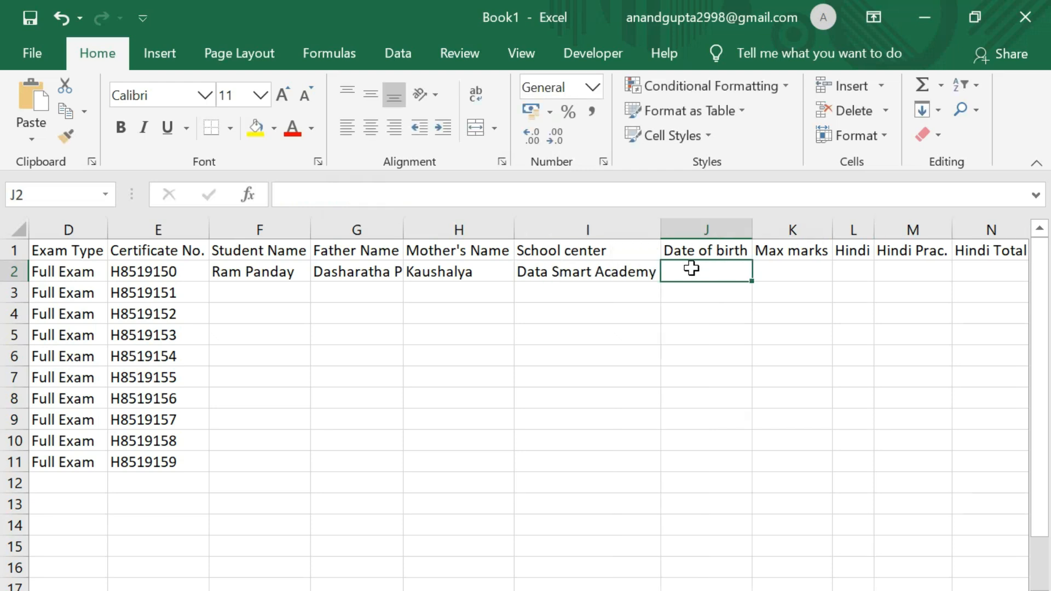
# Enter the second student's name, father's name and mother's name in F3 to H3
pyautogui.moveTo(277, 295); pyautogui.dragTo(619, 462)
pyautogui.click(277, 290)
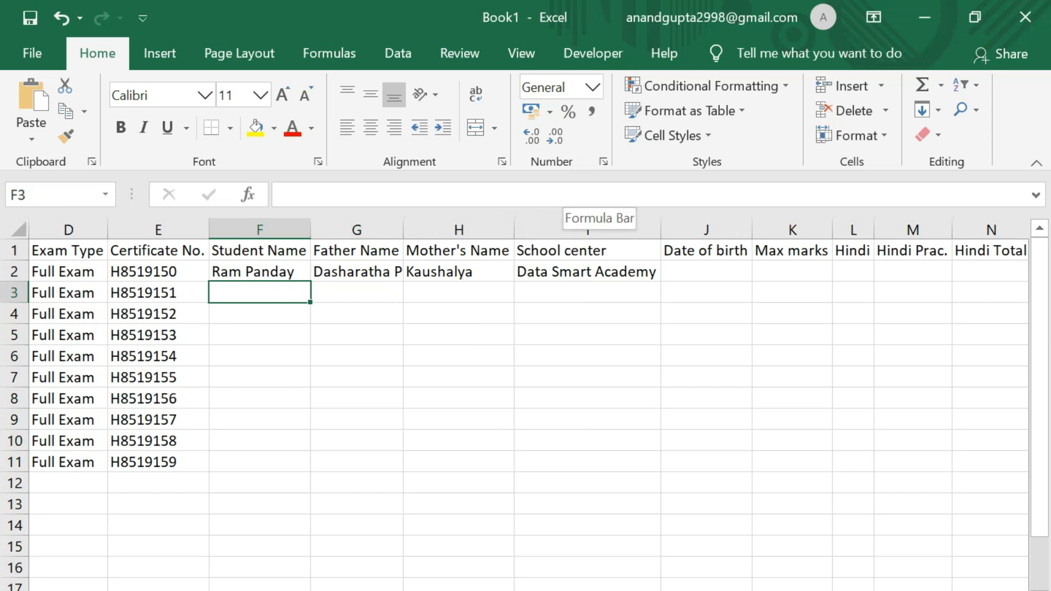
pyautogui.write('Mohit Kumar')
pyautogui.press('Tab')
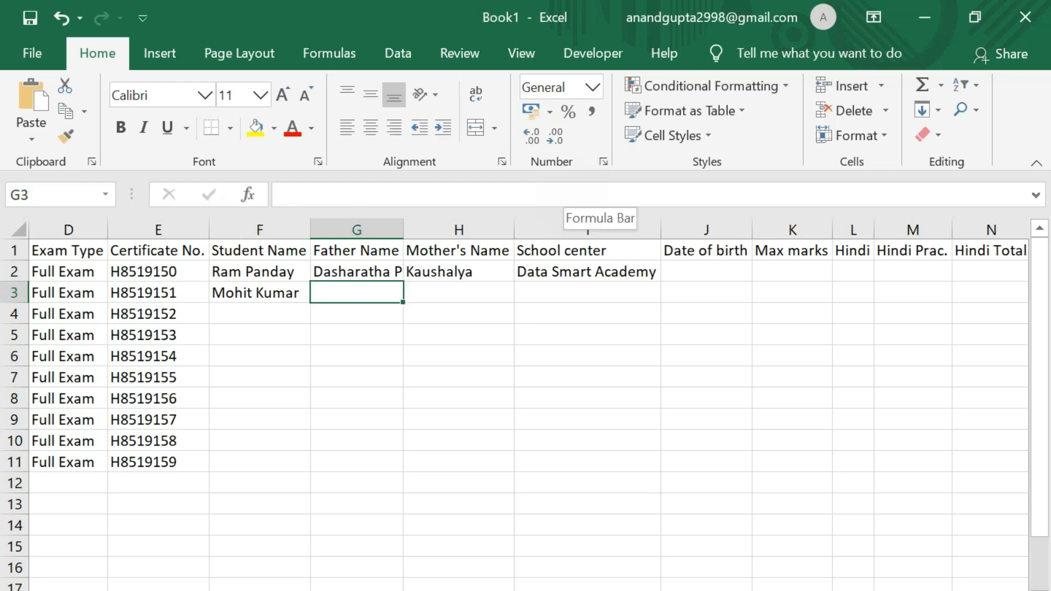
pyautogui.write('Chandan kumar')
pyautogui.press('Tab')
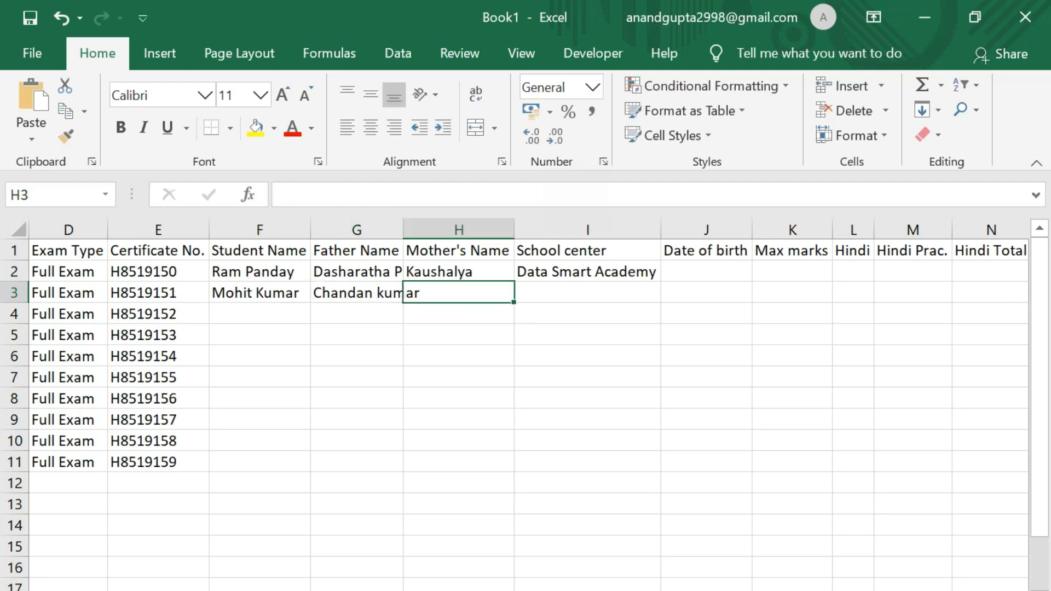
pyautogui.write('Aarti')
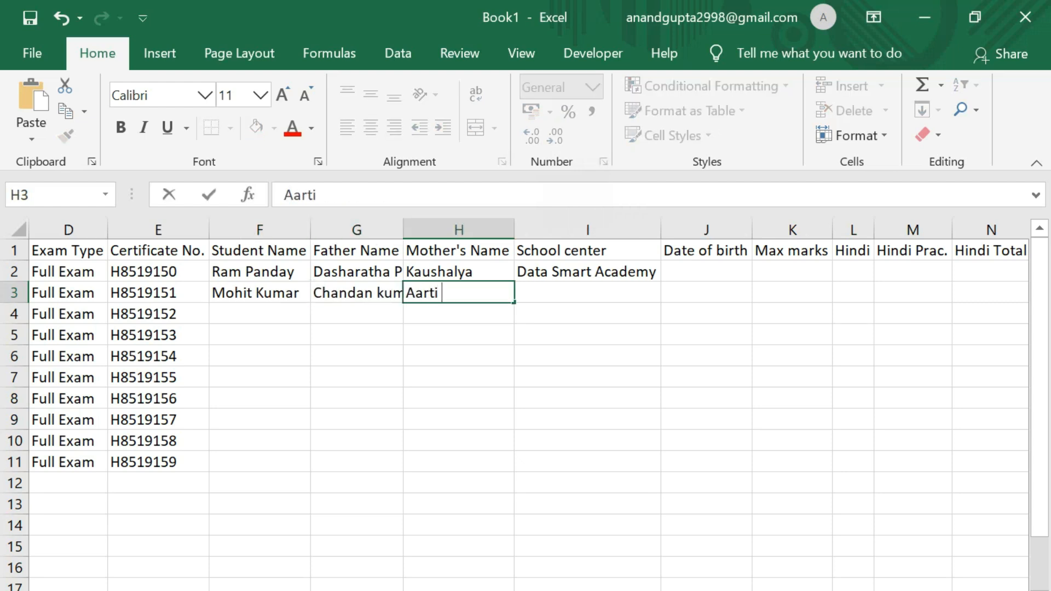
pyautogui.press('Tab')
# Fill "Data Smart Academy" down the School center column to I11 and autofit the Father Name column's width
pyautogui.click(602, 272)
pyautogui.moveTo(660, 281); pyautogui.dragTo(664, 471)
pyautogui.doubleClick(404, 230)
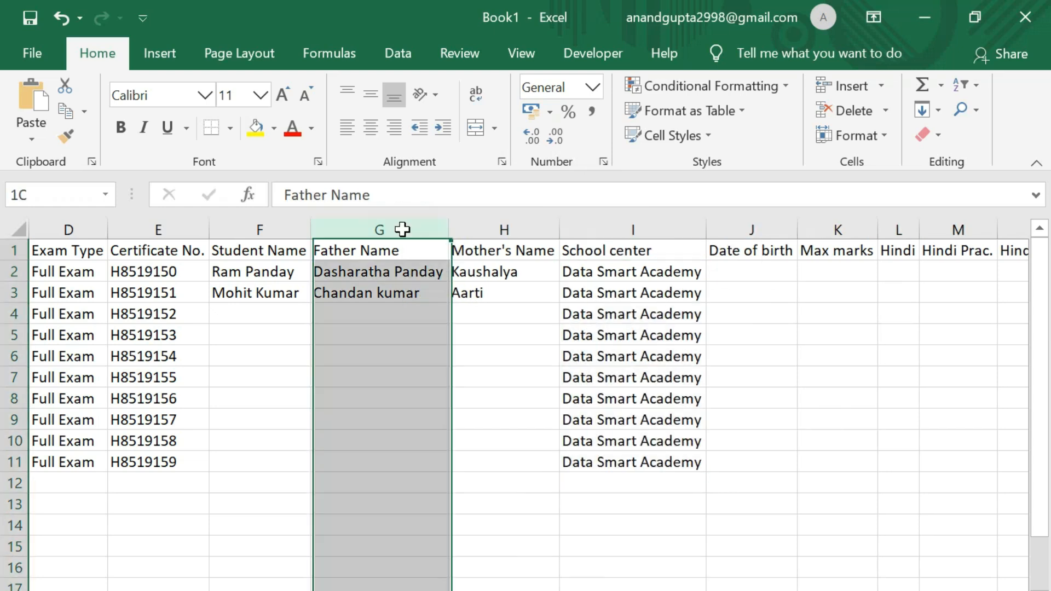
# Enter the third and fourth students' full names in F4 and F5
pyautogui.moveTo(246, 315); pyautogui.dragTo(265, 455)
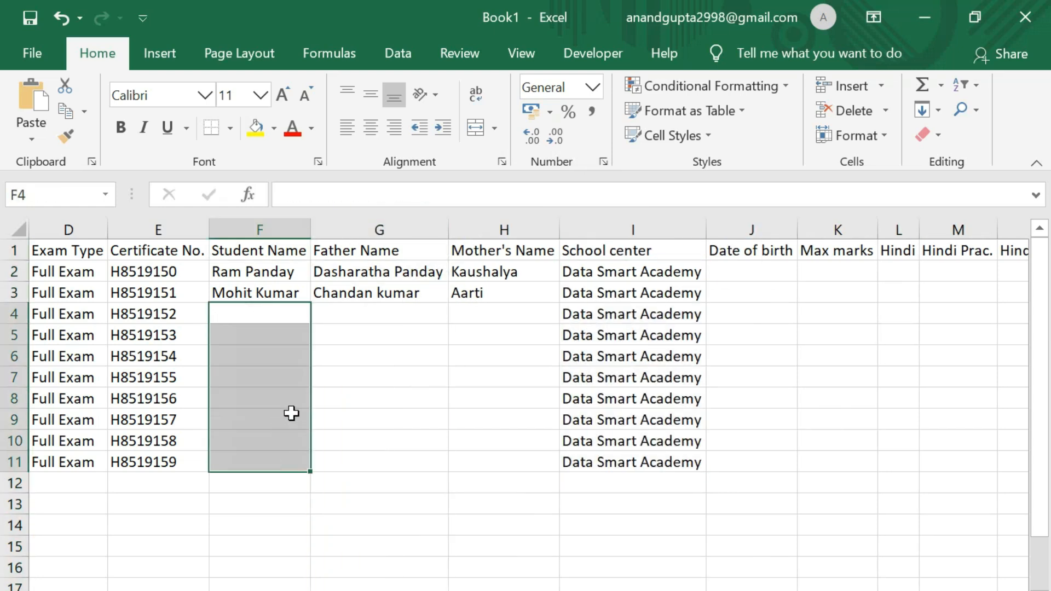
pyautogui.click(294, 321)
pyautogui.write('vivek mishra')
pyautogui.press('Return')
pyautogui.write('nitin tiwari')
pyautogui.press('Return')
pyautogui.press('Up')
pyautogui.press('Up')
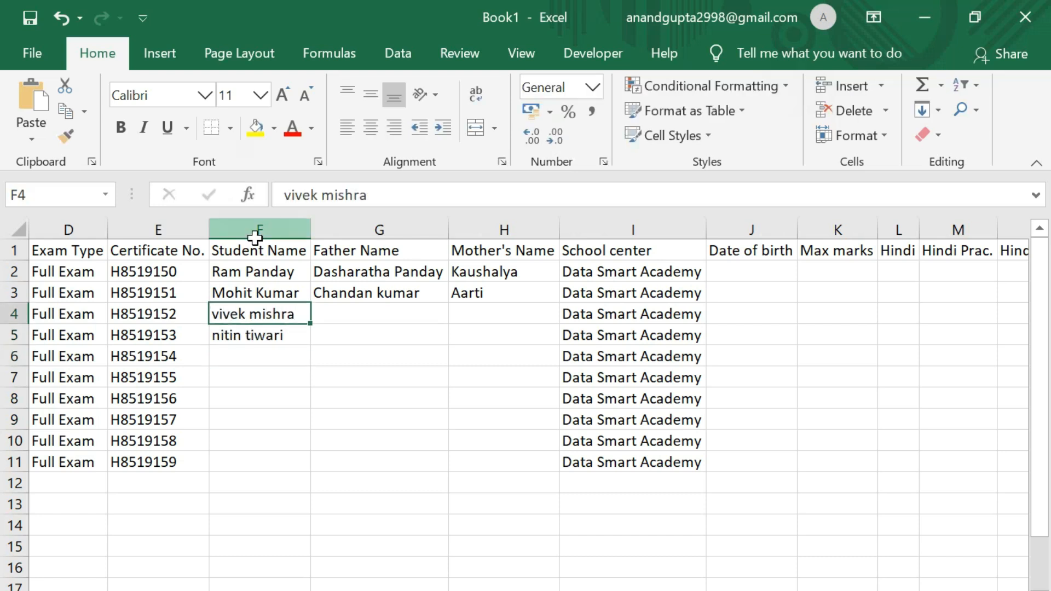
# Capitalize the first letter of the students' first names in F4 and F5
pyautogui.doubleClick(217, 315)
pyautogui.press('BackSpace')
pyautogui.write('V')
pyautogui.doubleClick(220, 335)
pyautogui.press('BackSpace')
pyautogui.write('N')
pyautogui.press('Return')
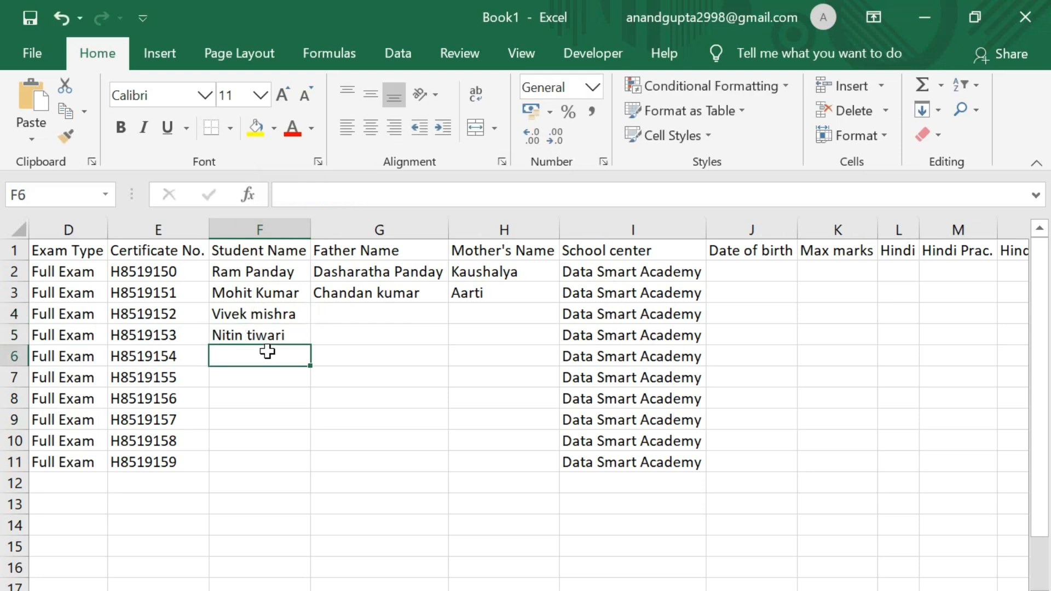
# Enter the next three students' full names in F6 to F8
pyautogui.write('Aman Gupta')
pyautogui.press('Return')
pyautogui.write('Ayush ')
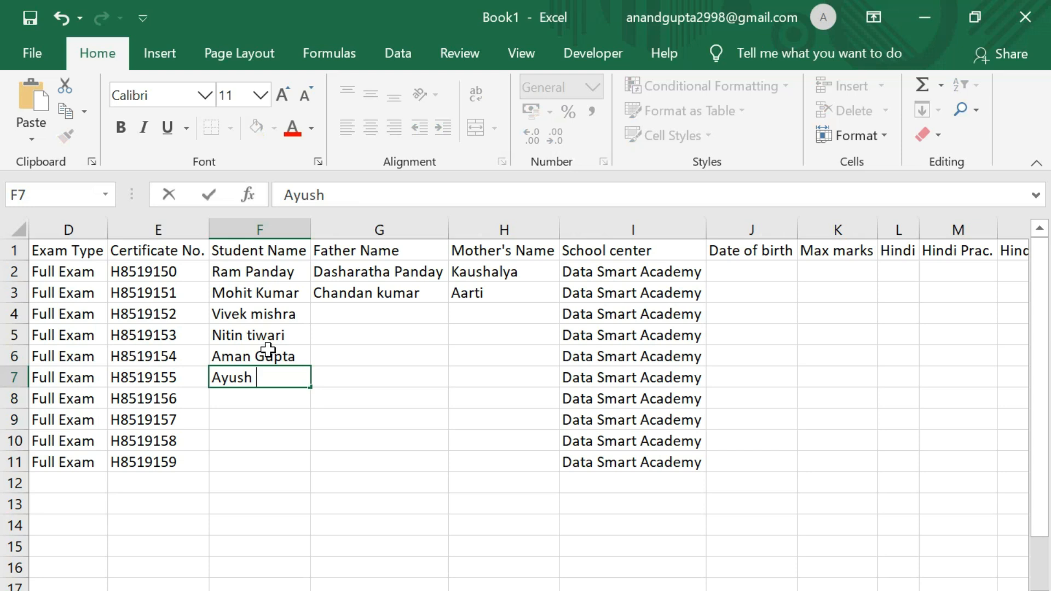
pyautogui.write('Miahra')
pyautogui.press('Return')
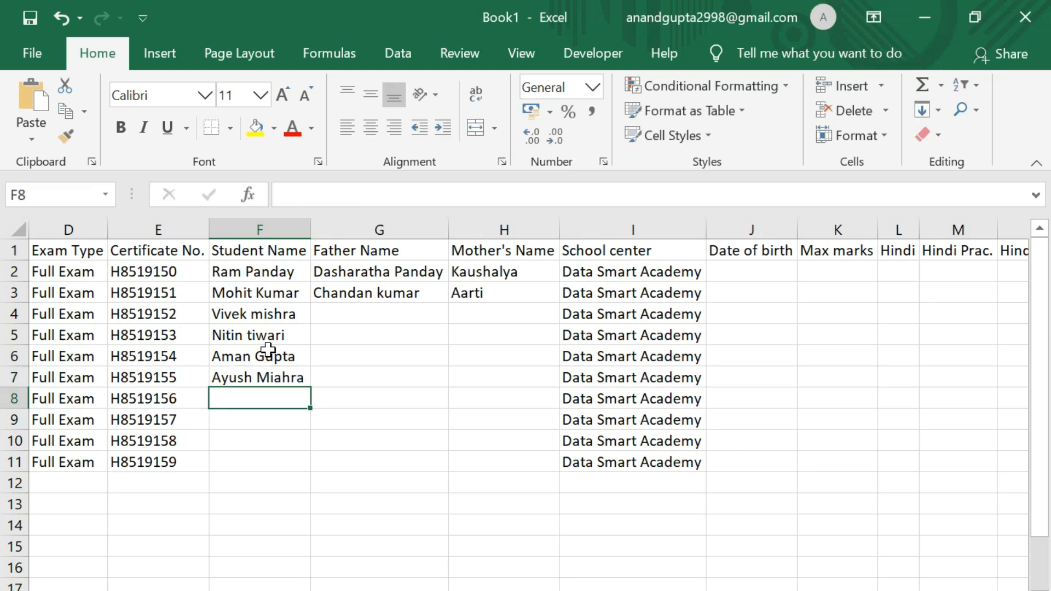
pyautogui.write('Aadti')
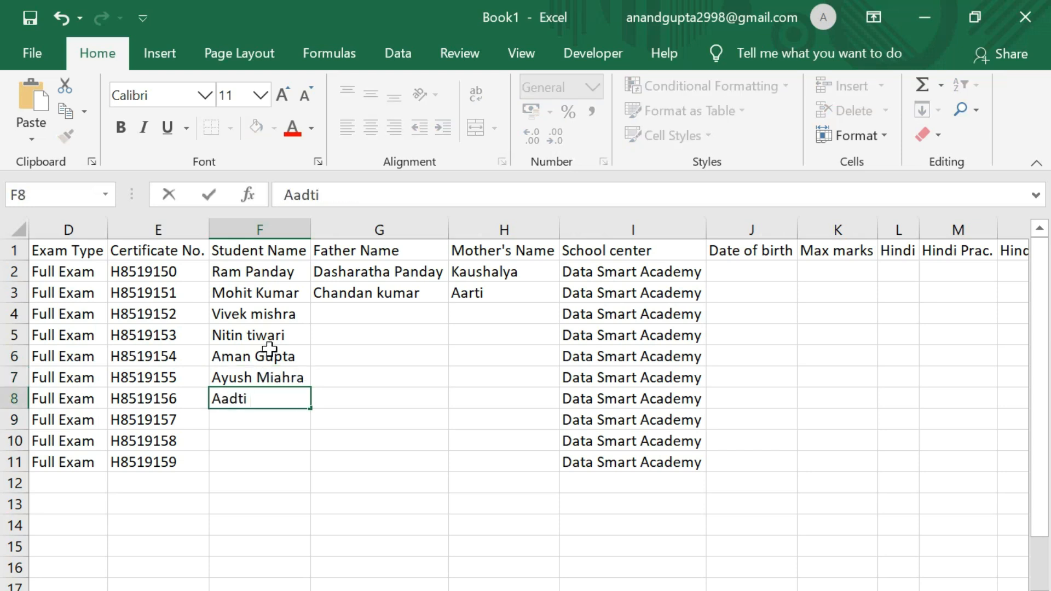
pyautogui.write(' yadav')
pyautogui.press('Return')
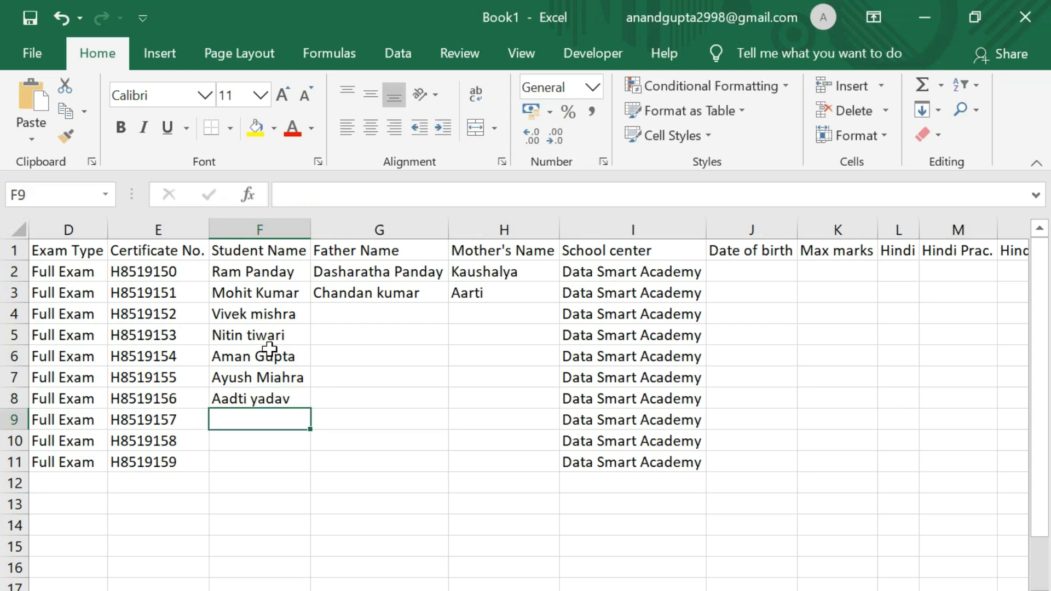
# Enter the last three students' names in F9 to F11, with only a first name in F11
pyautogui.write('Sonam sonkar')
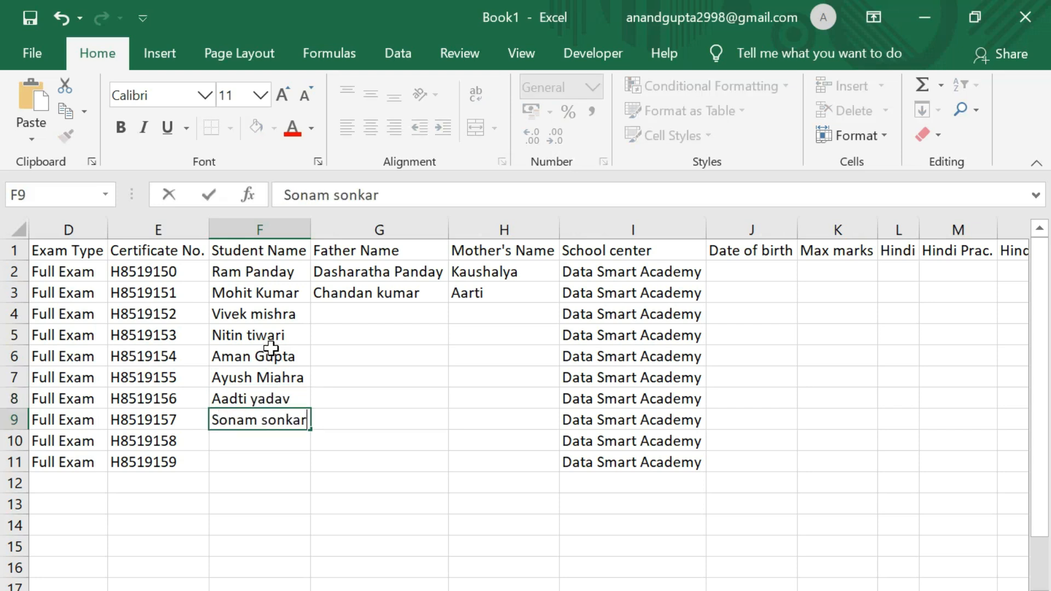
pyautogui.press('Return')
pyautogui.write('Yea')
pyautogui.press('BackSpace')
pyautogui.press('BackSpace')
pyautogui.write('esh Bind')
pyautogui.press('Return')
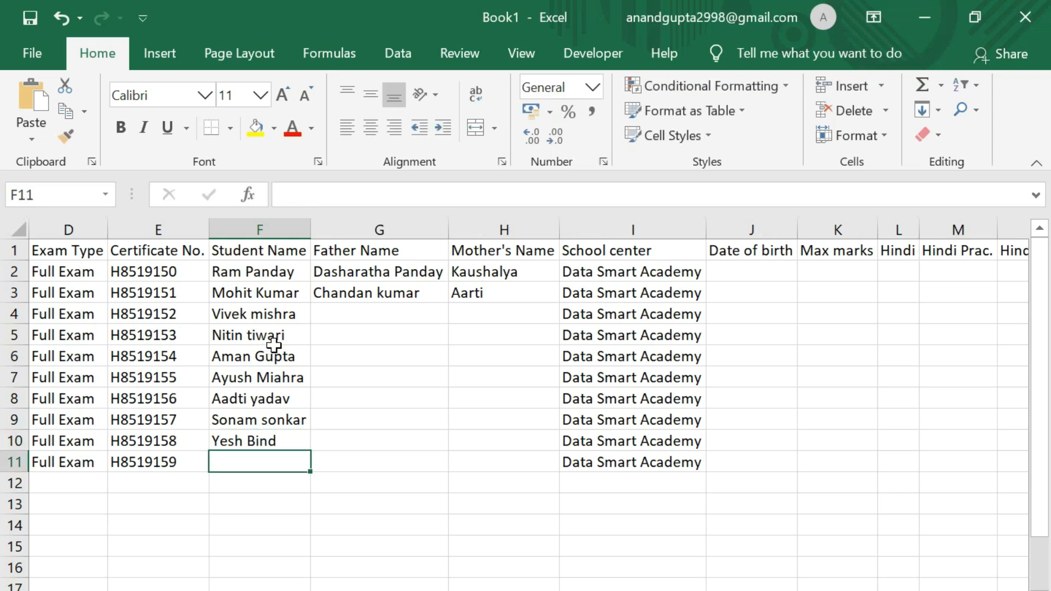
pyautogui.write('Aakash')
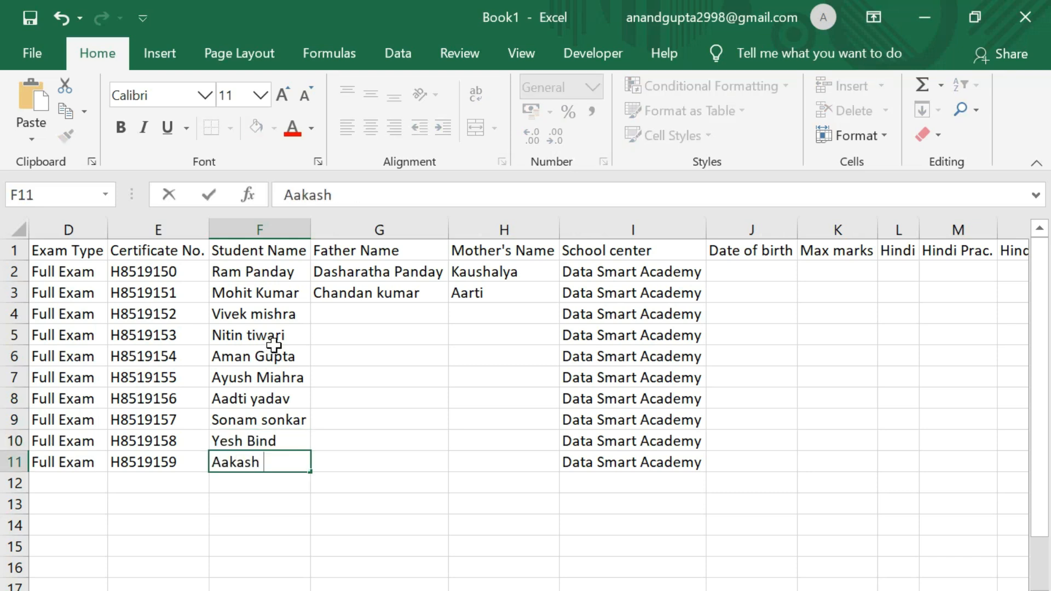
# Capitalize the first letter of the surnames in F5 and F4
pyautogui.doubleClick(252, 337)
pyautogui.press('BackSpace')
pyautogui.write('T')
pyautogui.click(261, 314)
pyautogui.doubleClick(260, 314)
pyautogui.press('BackSpace')
pyautogui.write('M')
pyautogui.press('Return')
# Capitalize the first letter of the surnames in F8 and F9, and select the third student's Father Name cell, G4
pyautogui.doubleClick(258, 399)
pyautogui.press('BackSpace')
pyautogui.write('Y')
pyautogui.doubleClick(268, 420)
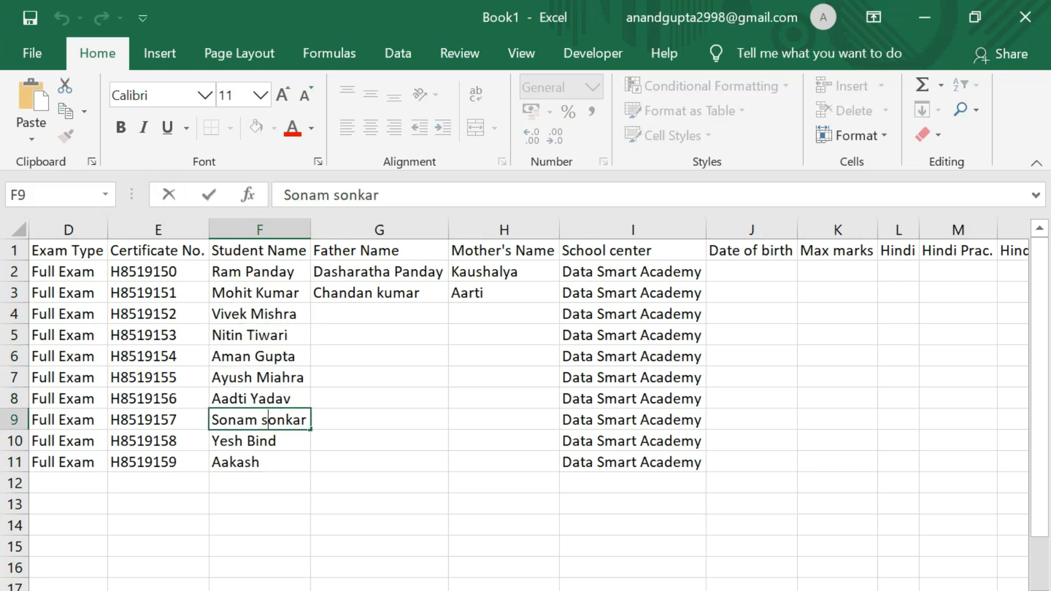
pyautogui.press('BackSpace')
pyautogui.write('S')
pyautogui.press('Return')
pyautogui.click(377, 502)
pyautogui.click(368, 317)
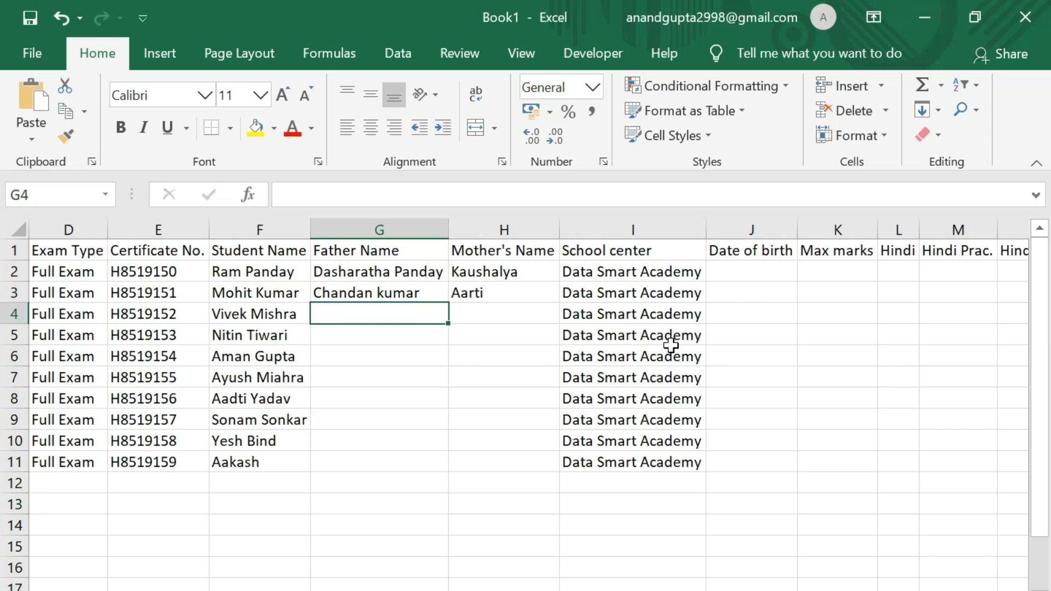
# Add the missing surname to the last student's name in F11
pyautogui.doubleClick(270, 460)
pyautogui.write('Singh')
pyautogui.press('Tab')
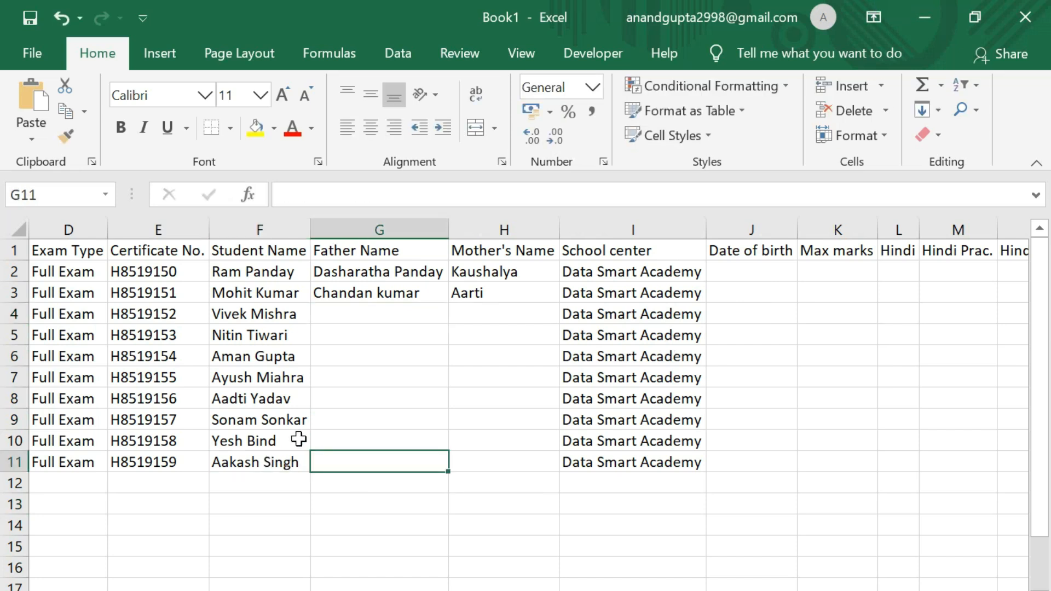
# Enter the fathers' full names for the third to sixth students in G4 to G7
pyautogui.click(416, 315)
pyautogui.write('Suraj Mishra')
pyautogui.press('Return')
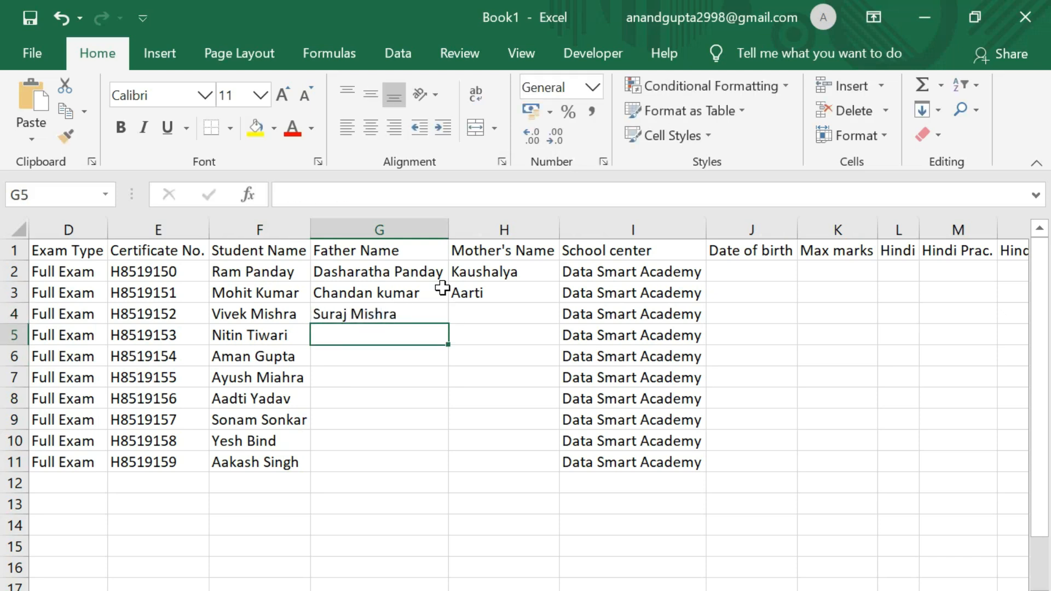
pyautogui.write('Sanjay Tiwari')
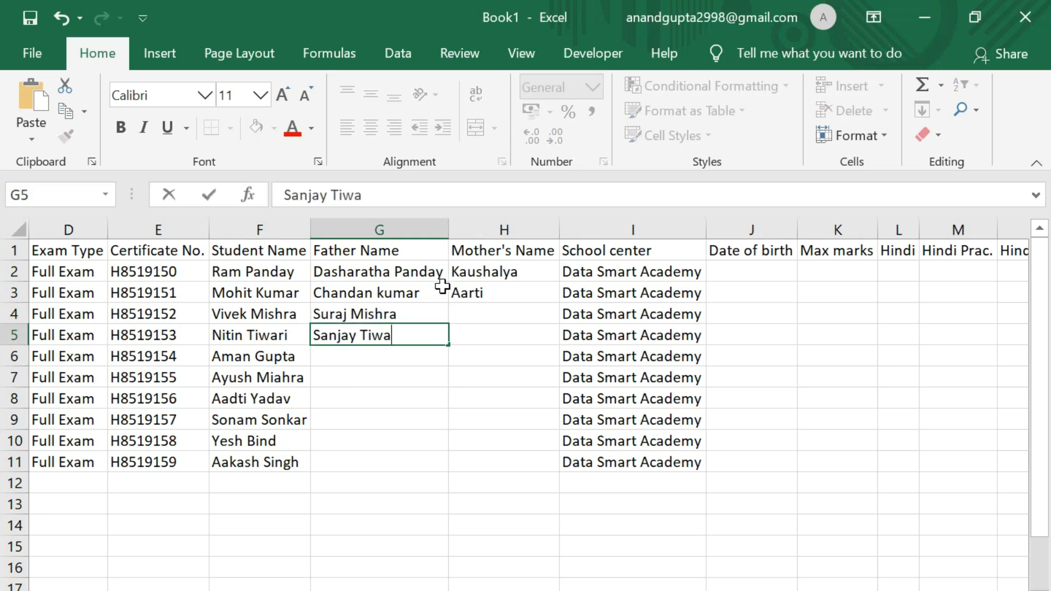
pyautogui.press('Return')
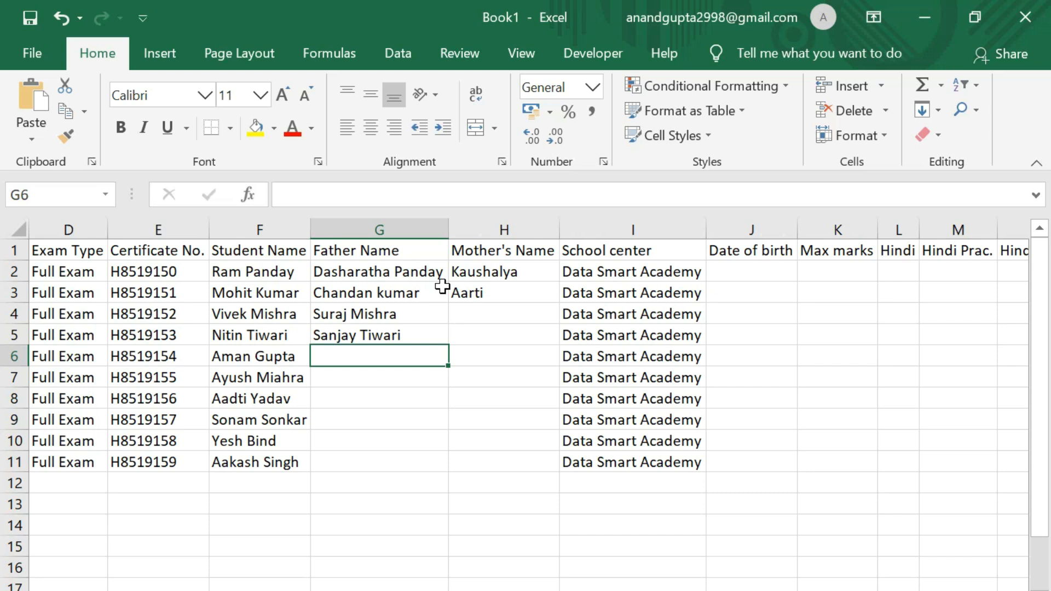
pyautogui.write('Dinesh Gupta')
pyautogui.press('Return')
pyautogui.write('Harash ')
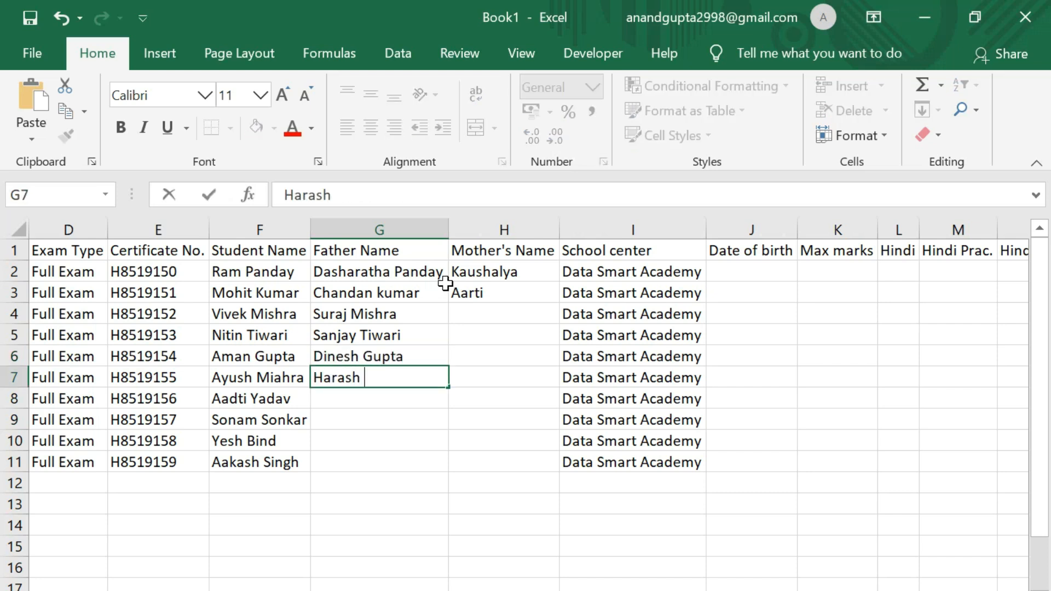
pyautogui.write('Mishra')
pyautogui.press('Return')
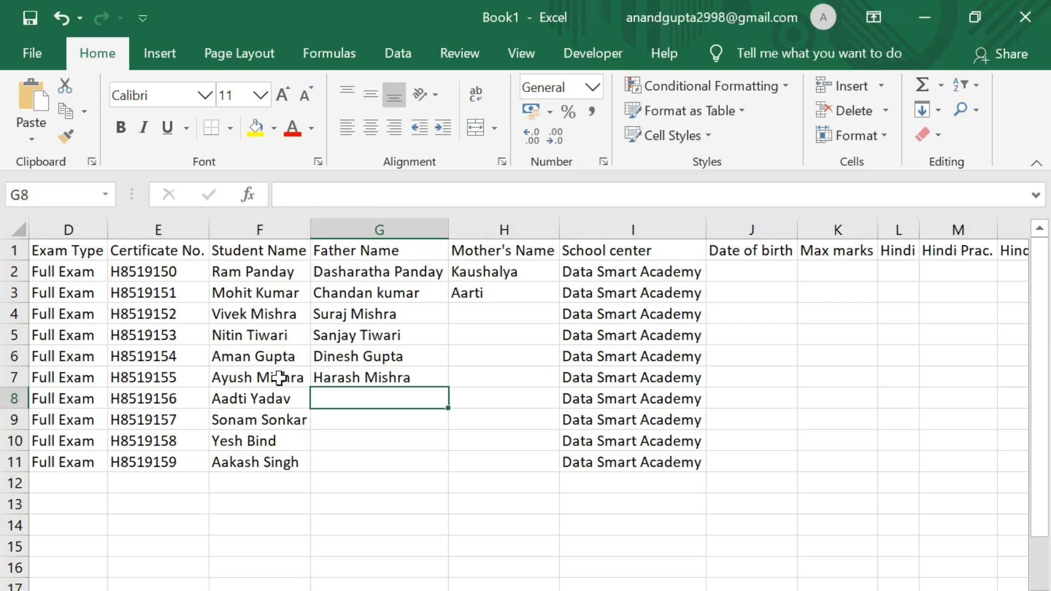
# Enter the fathers' full names for the seventh and eighth students in G8 and G9
pyautogui.write('Virendra Yadav')
pyautogui.press('Return')
pyautogui.write('Raj so')
pyautogui.press('BackSpace')
pyautogui.press('BackSpace')
pyautogui.write('Sonkat')
pyautogui.press('BackSpace')
pyautogui.write('r')
pyautogui.press('Return')
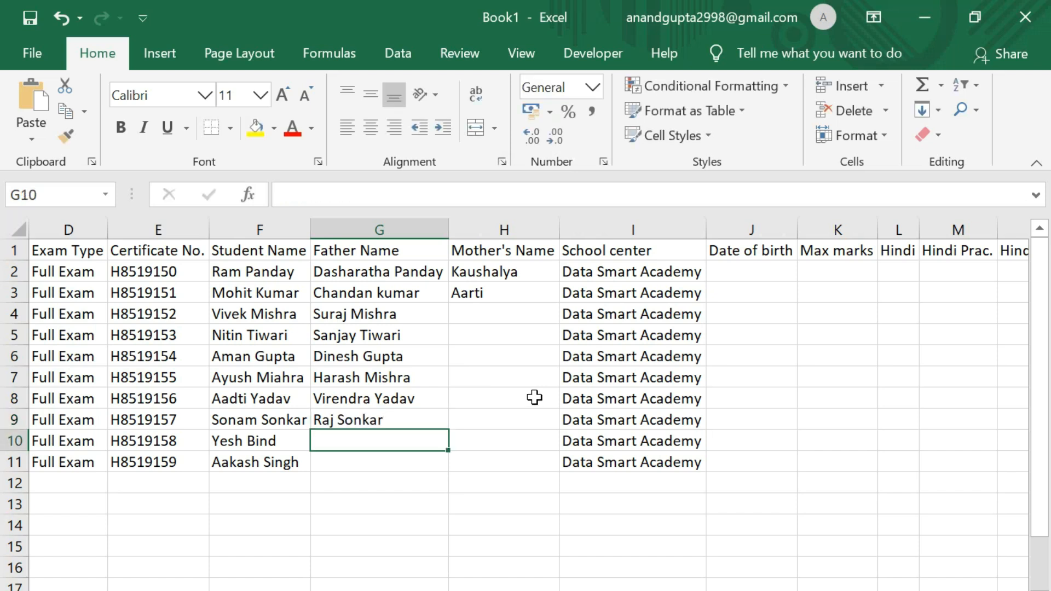
# Enter the fathers' full names for the last two students in G10 and G11
pyautogui.write('Sohan Bind')
pyautogui.press('Return')
pyautogui.write('Kamlea')
pyautogui.press('BackSpace')
pyautogui.press('BackSpace')
pyautogui.write('ash Singh')
# Enter the mothers' full names for the third to fifth students in H4 to H6
pyautogui.click(524, 310)
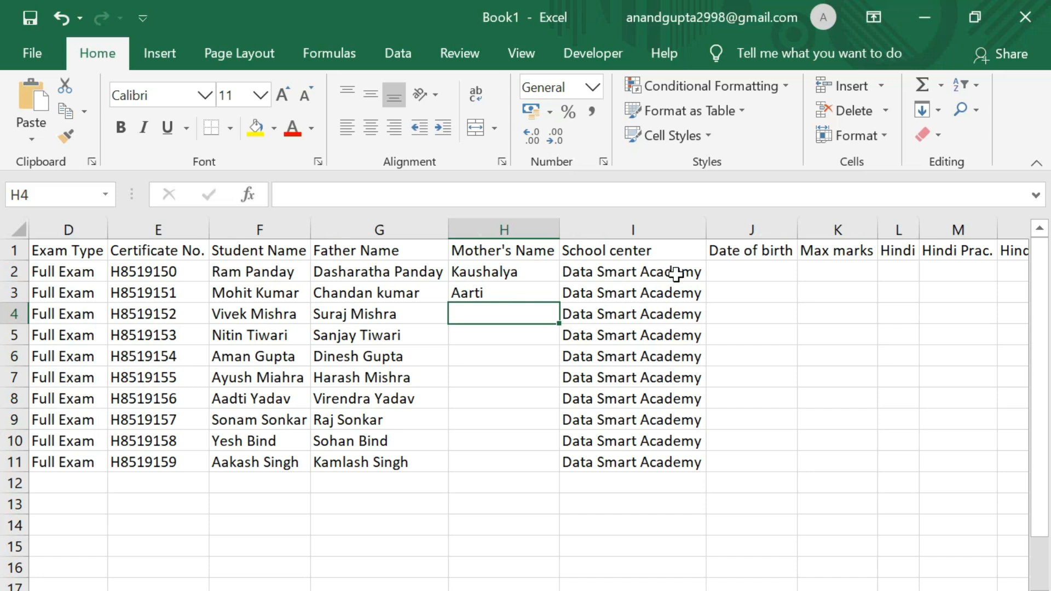
pyautogui.write('Reena Mishra')
pyautogui.press('Return')
pyautogui.write('Rani ')
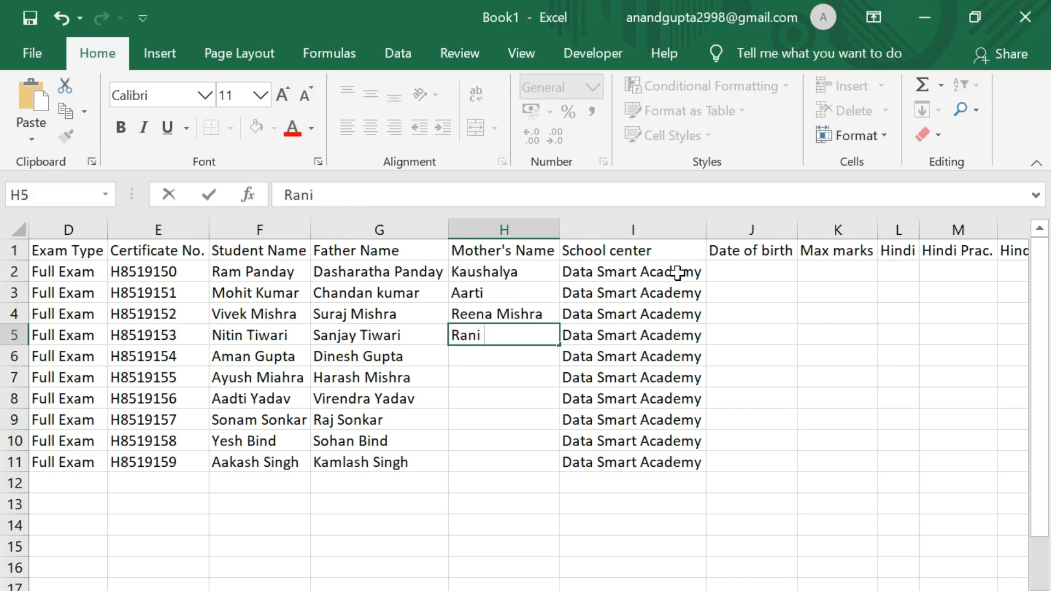
pyautogui.write('Tiwari')
pyautogui.press('Return')
pyautogui.write('Suman Gupta')
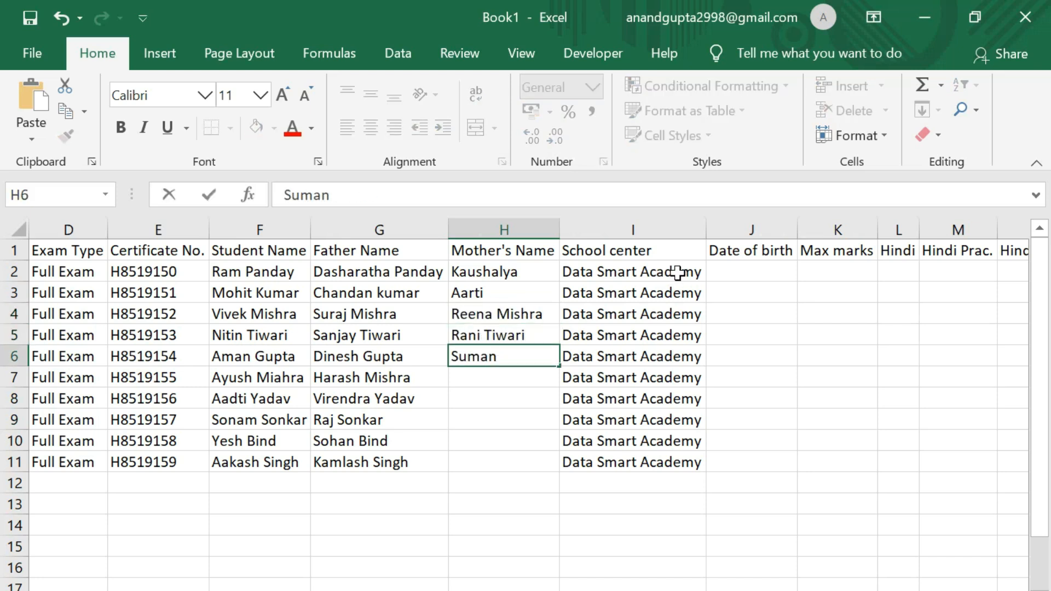
pyautogui.press('Return')
# Enter the mothers' full names for the sixth to eighth students in H7 to H9
pyautogui.write('Sangeeta Mishra\\')
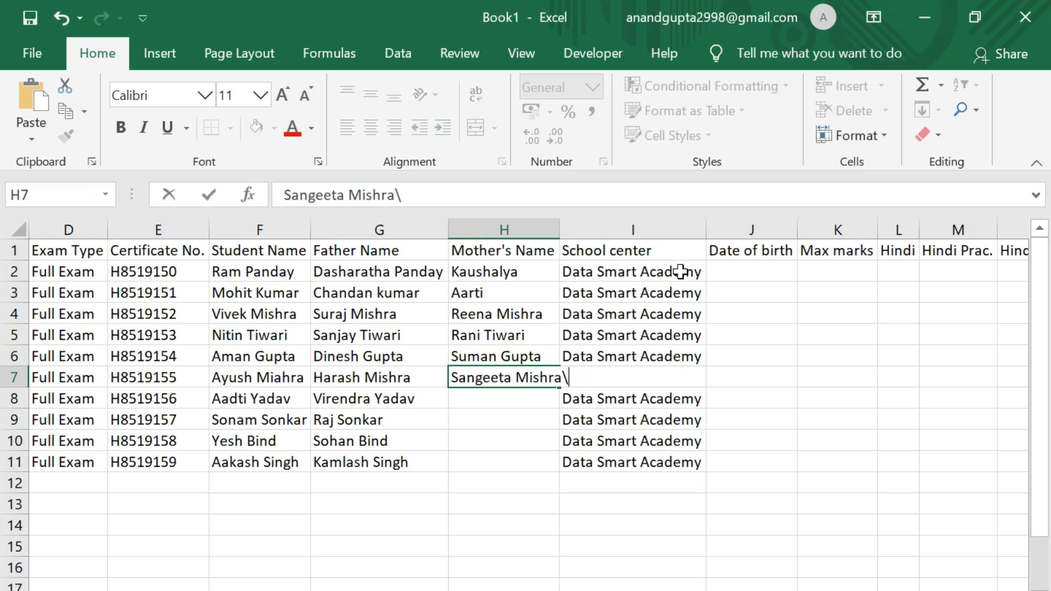
pyautogui.press('Return')
pyautogui.write('Sonali Yadav')
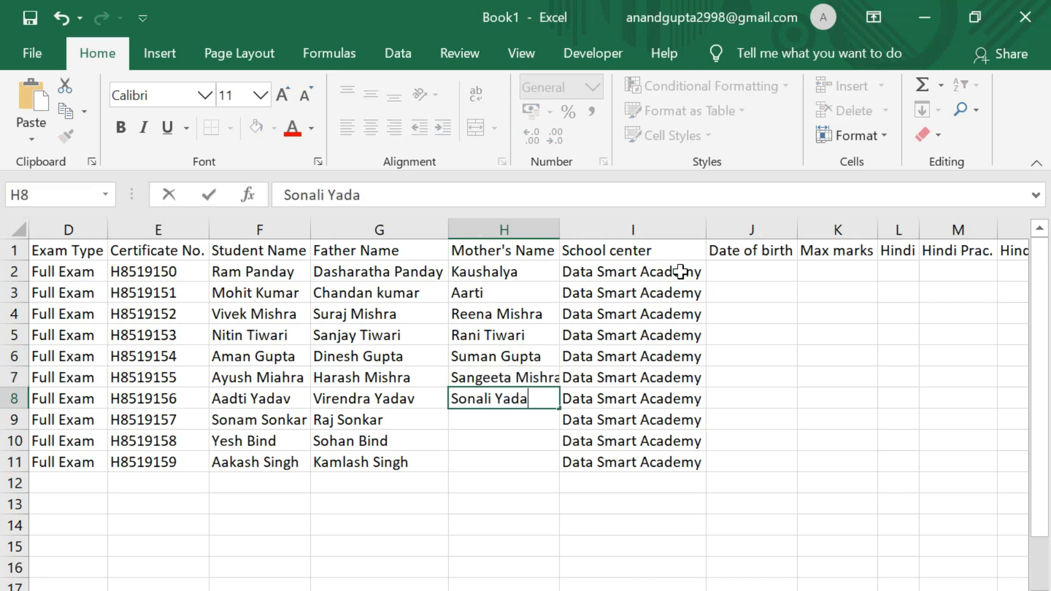
pyautogui.press('Return')
pyautogui.write('Suhani')
pyautogui.write(' Sonkar')
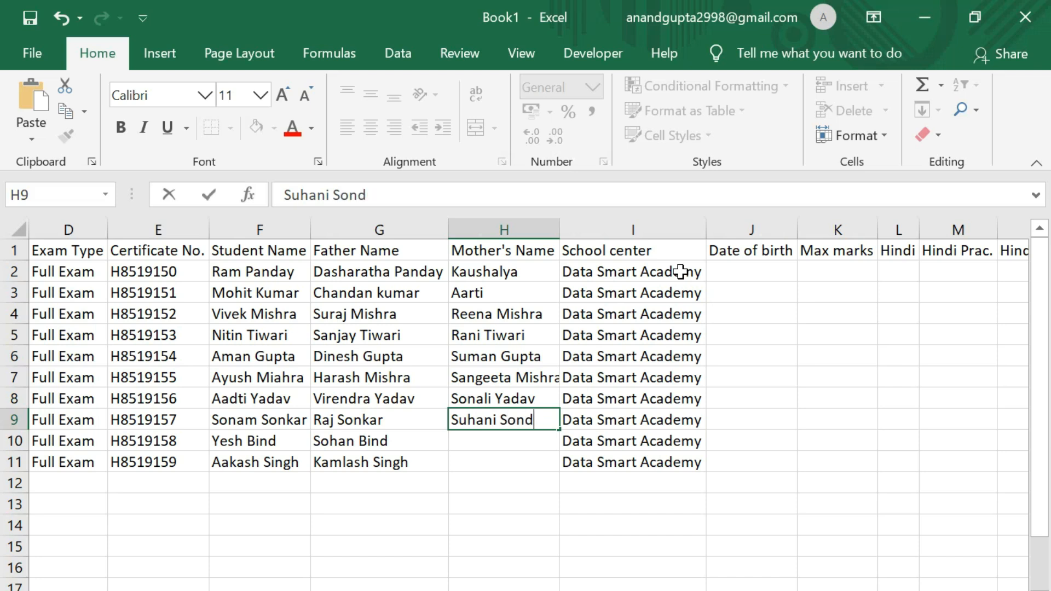
pyautogui.press('Return')
# Enter the mothers' full names for the last two students in H10 and H11
pyautogui.write('Jyoti ')
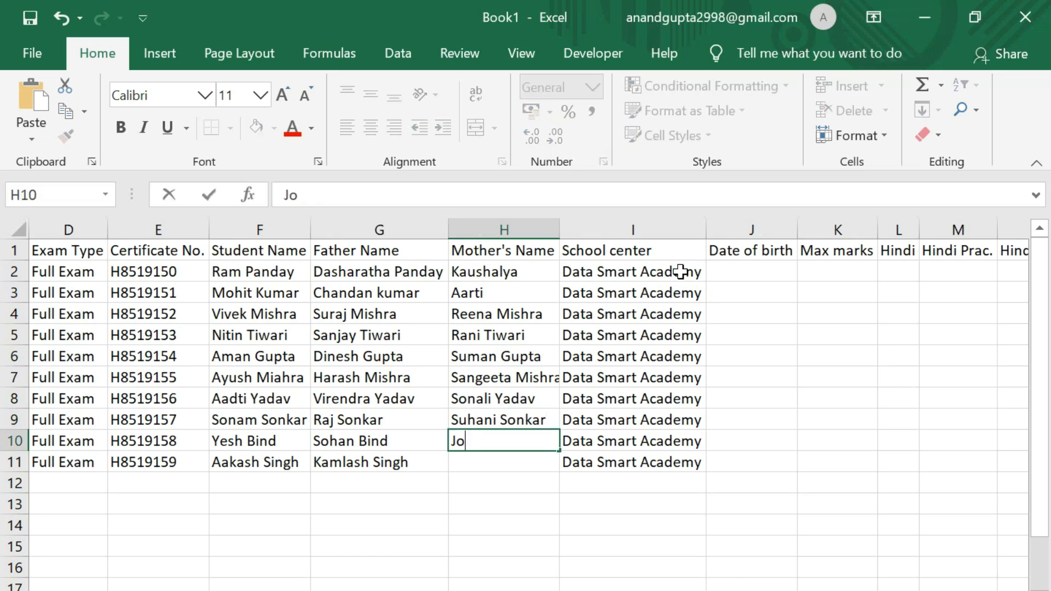
pyautogui.write('Bind')
pyautogui.press('Return')
pyautogui.write('So')
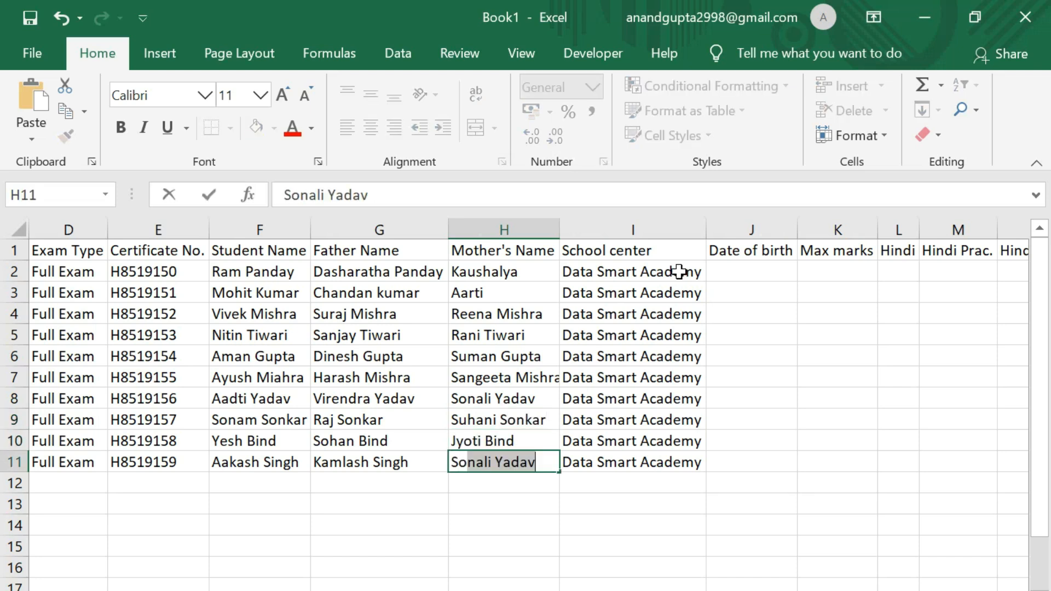
pyautogui.write('nal Singh')
pyautogui.press('Return')
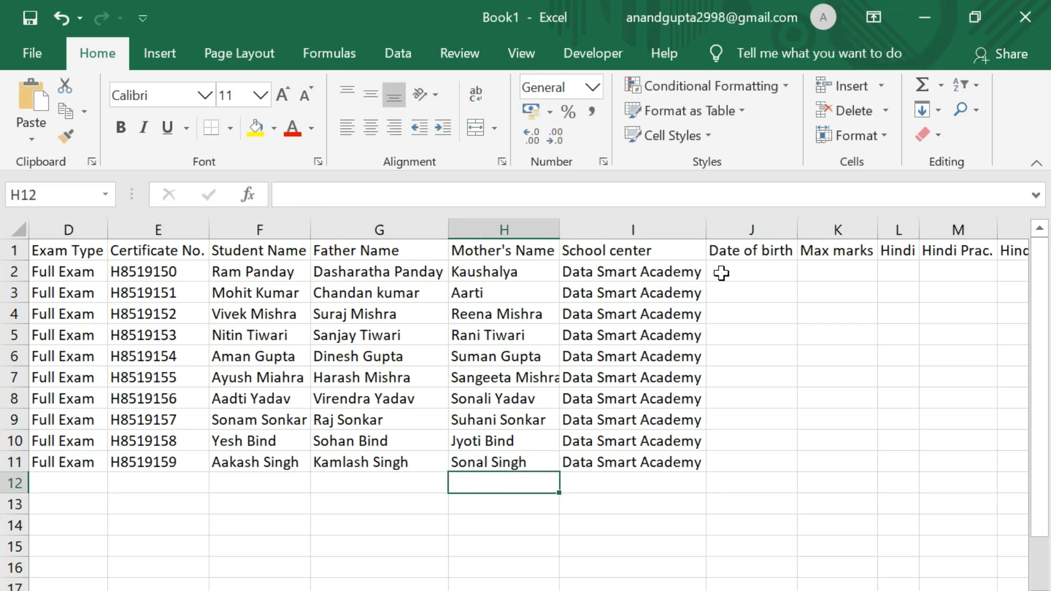
pyautogui.moveTo(221, 270); pyautogui.dragTo(490, 459)
pyautogui.moveTo(636, 270); pyautogui.dragTo(634, 461)
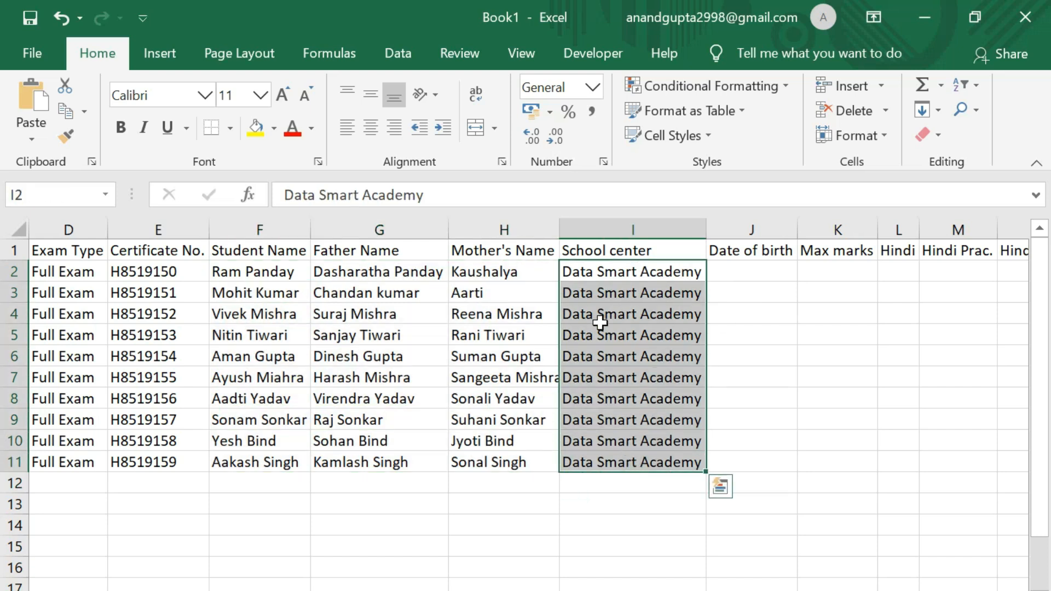
# Enter the first student's date of birth in J2 in day-month-year form with an abbreviated month name
pyautogui.click(757, 268)
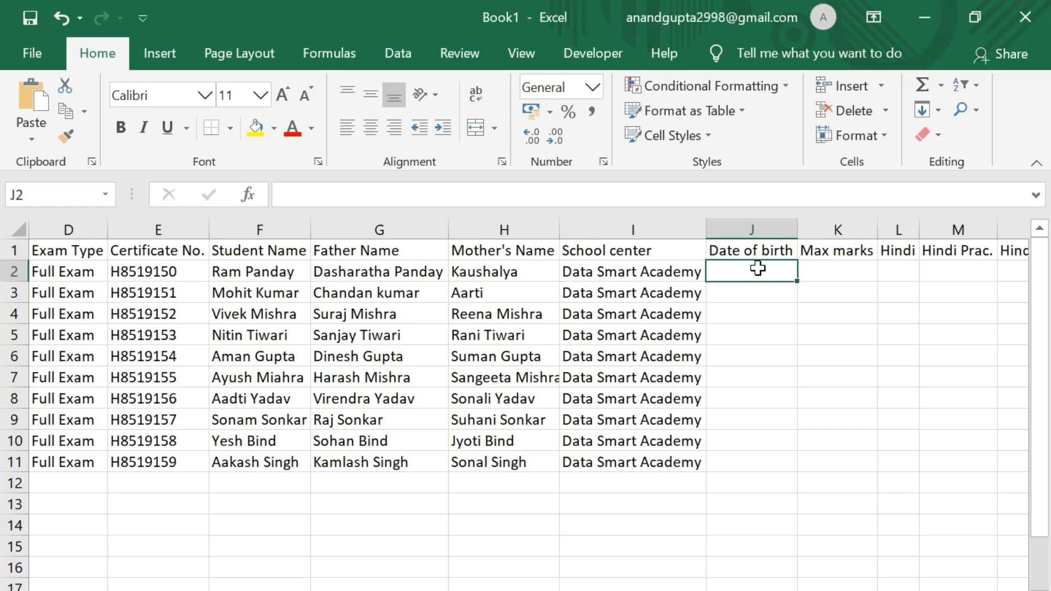
pyautogui.write('8')
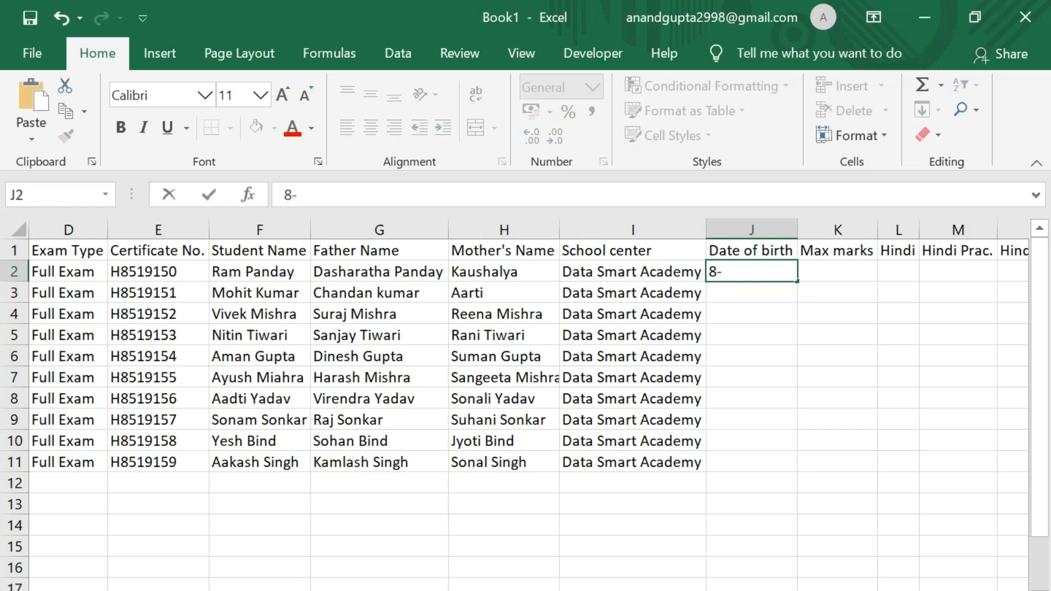
pyautogui.write('-aug-202')
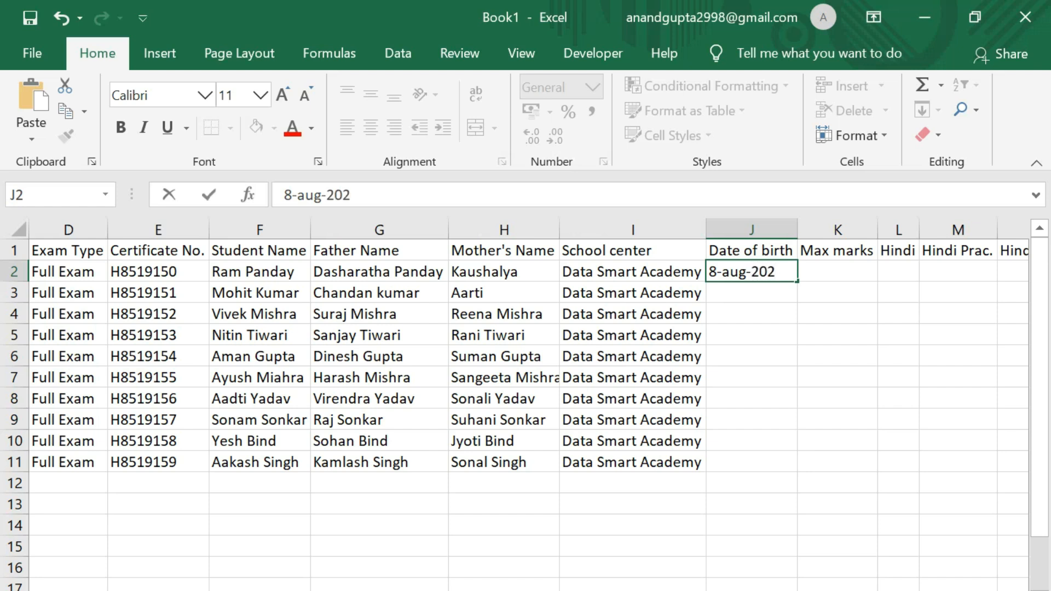
pyautogui.press('BackSpace')
pyautogui.write('0')
pyautogui.press('Return')
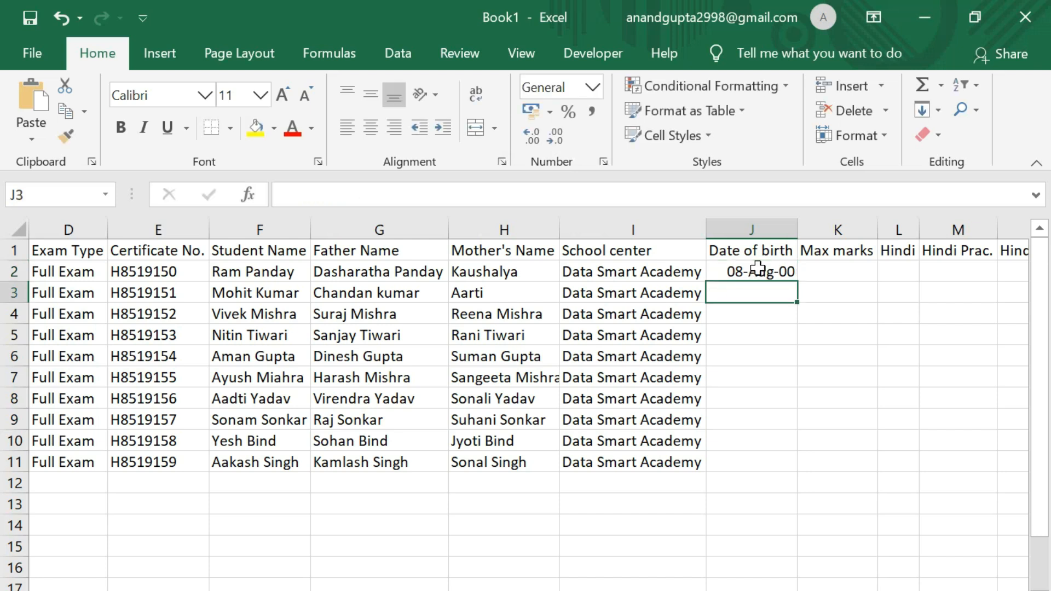
# Enter the second student's date of birth in J3 and extend the J2:J3 date series down to J11
pyautogui.click(780, 274)
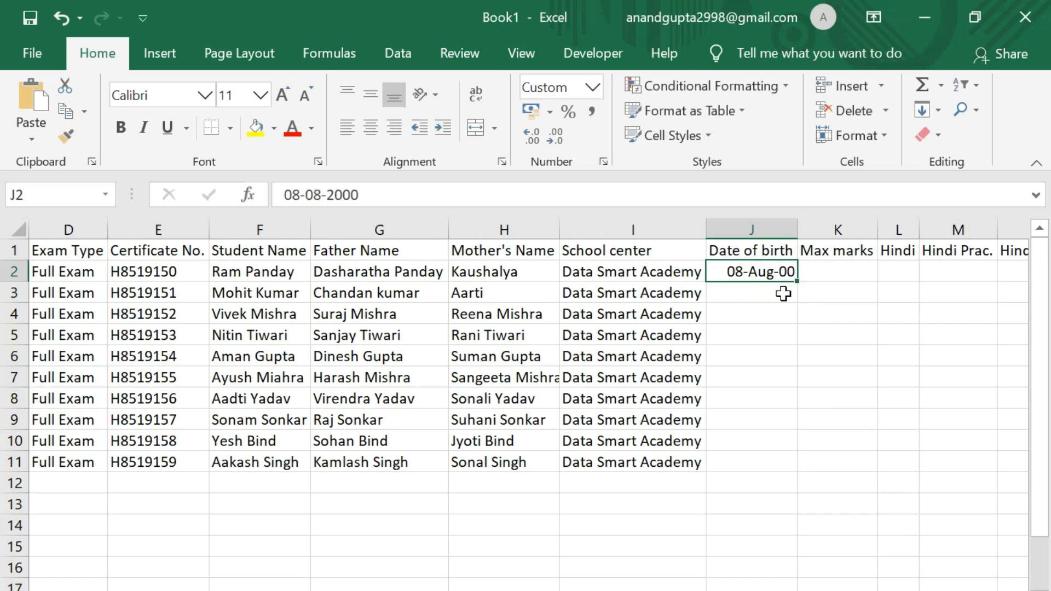
pyautogui.click(783, 293)
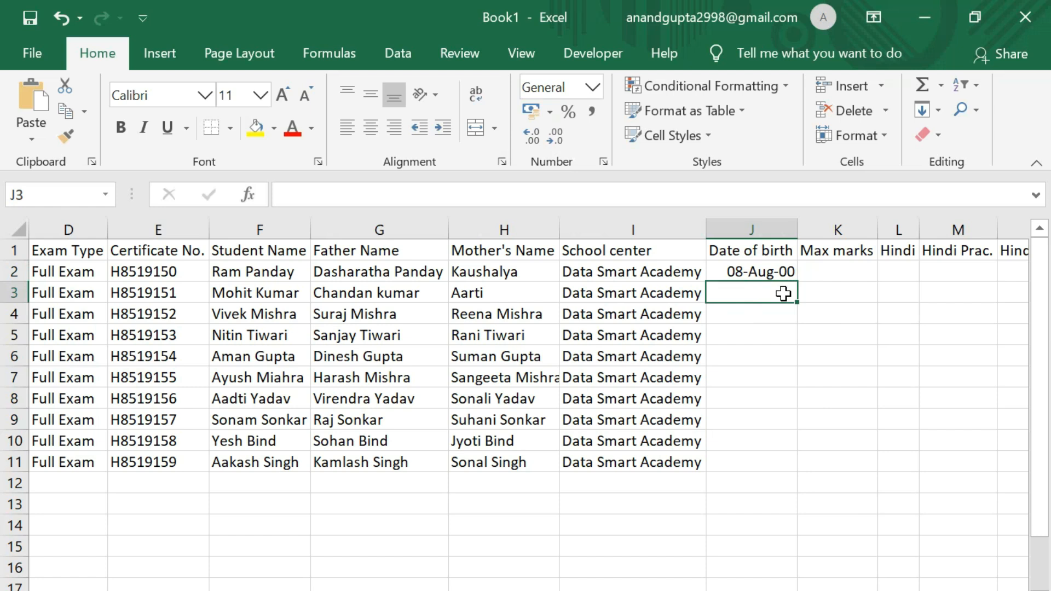
pyautogui.write('22')
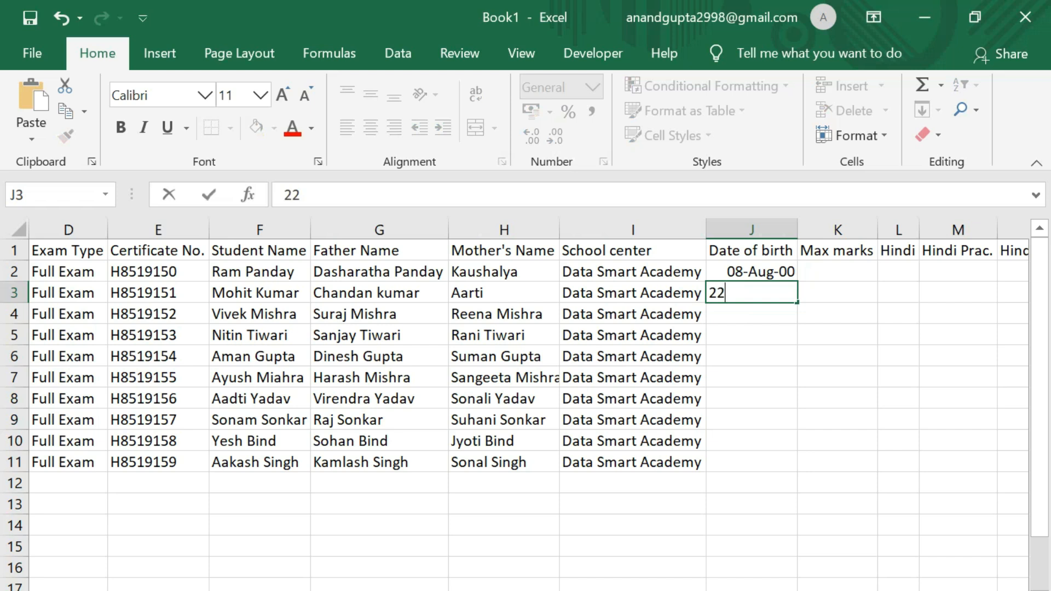
pyautogui.write('-aug')
pyautogui.press('BackSpace')
pyautogui.press('BackSpace')
pyautogui.write('den')
pyautogui.write('c-')
pyautogui.write('200')
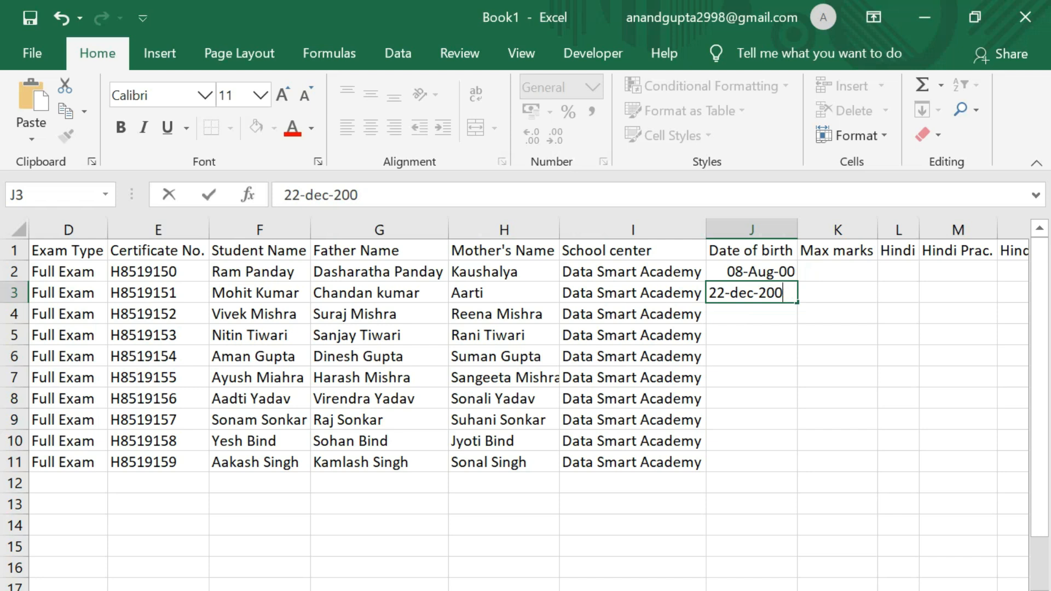
pyautogui.press('Return')
pyautogui.moveTo(786, 274); pyautogui.dragTo(779, 463)
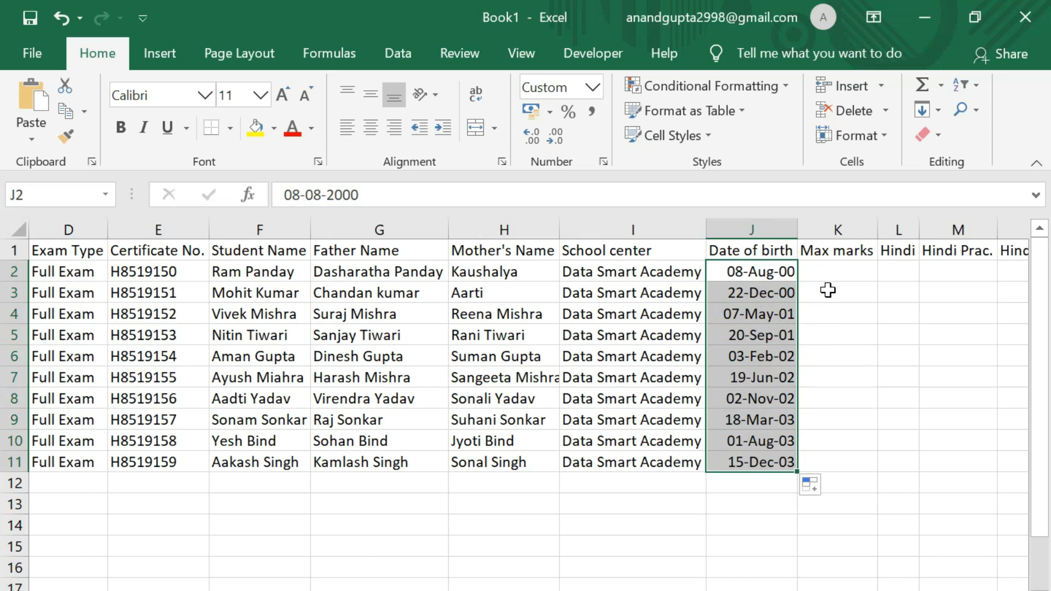
# Fill the Hindi marks in L2:L11 with =RANDBETWEEN(30,70) and select the first Hindi Prac. cell, M2
pyautogui.click(837, 271)
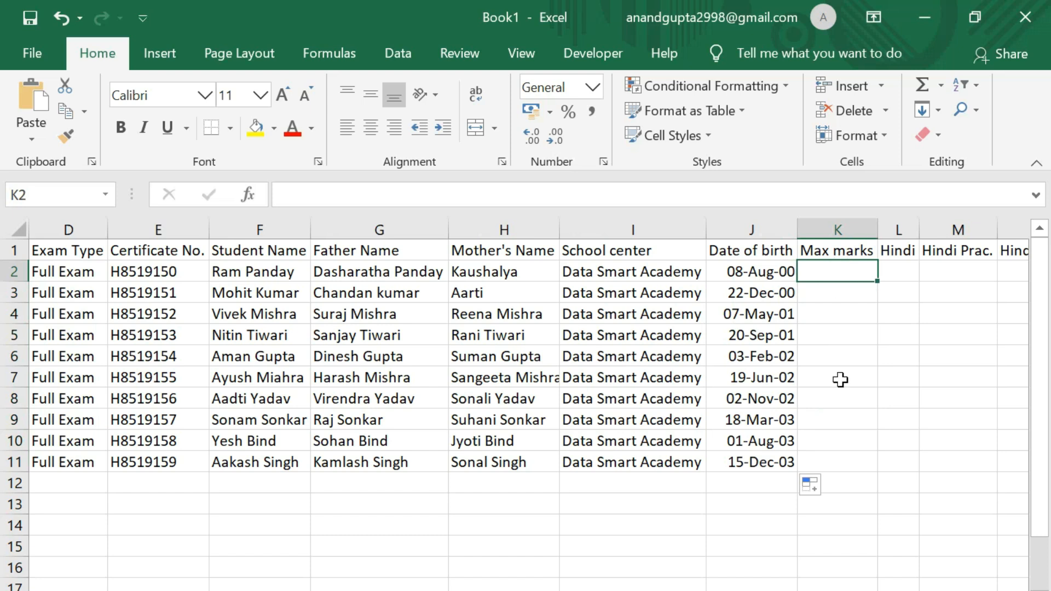
pyautogui.moveTo(756, 590); pyautogui.dragTo(790, 590)
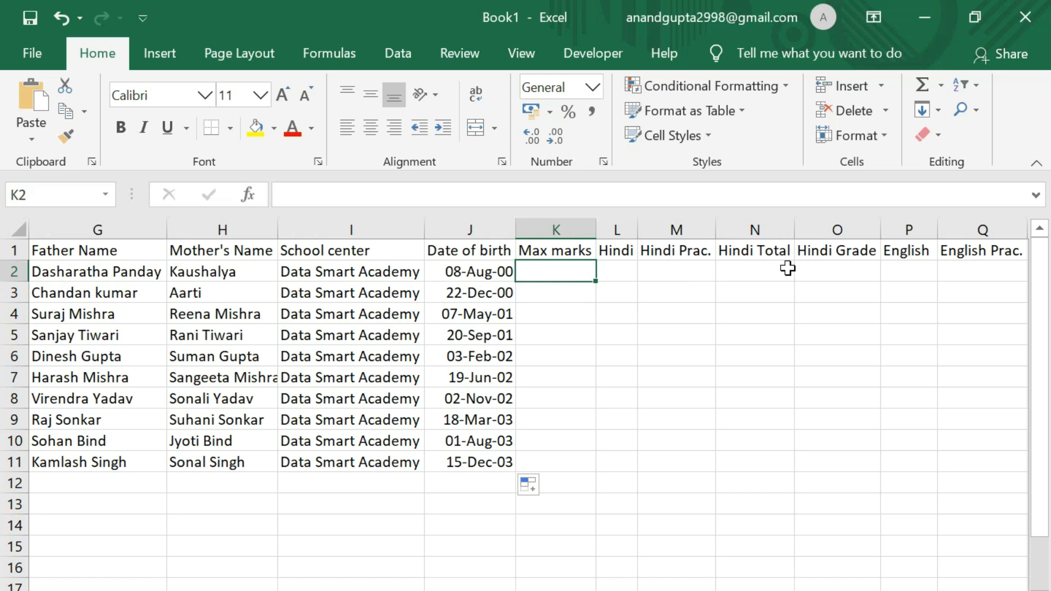
pyautogui.moveTo(619, 271); pyautogui.dragTo(617, 461)
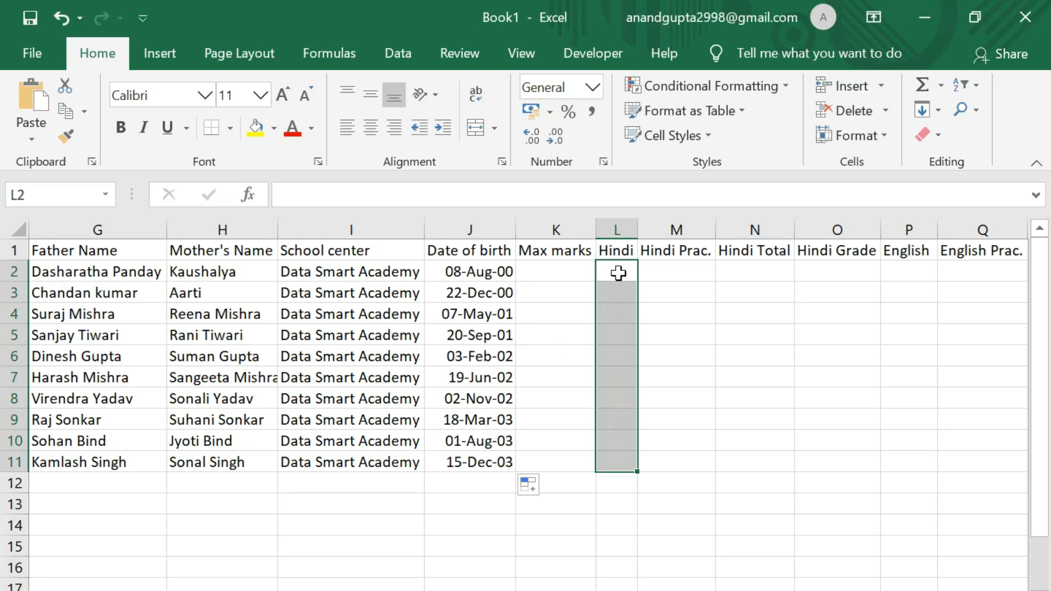
pyautogui.click(618, 279)
pyautogui.moveTo(625, 277); pyautogui.dragTo(617, 459)
pyautogui.write('=rand')
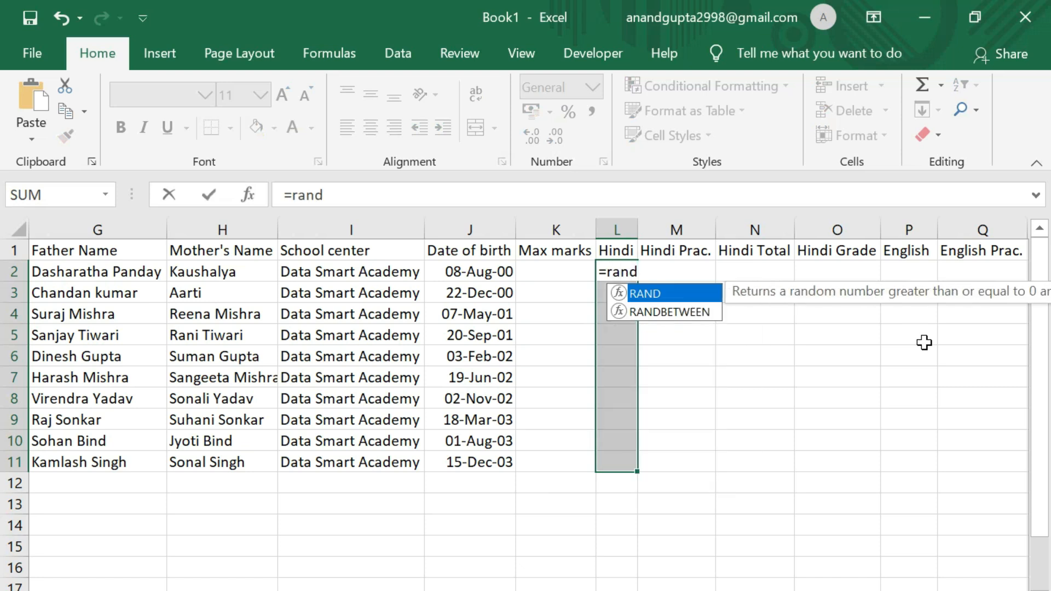
pyautogui.press('Down')
pyautogui.press('Tab')
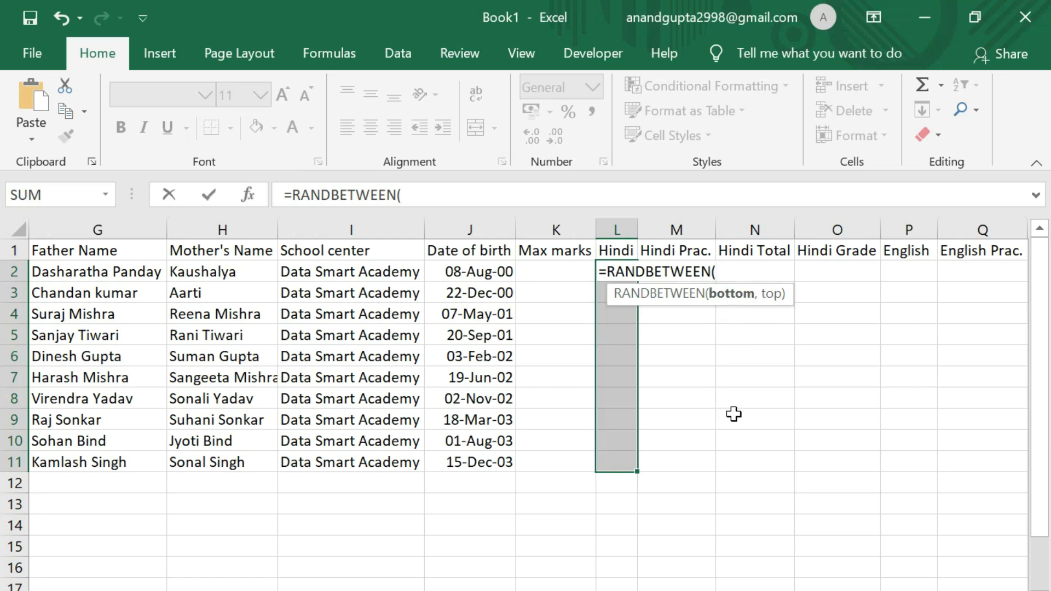
pyautogui.write('30,70')
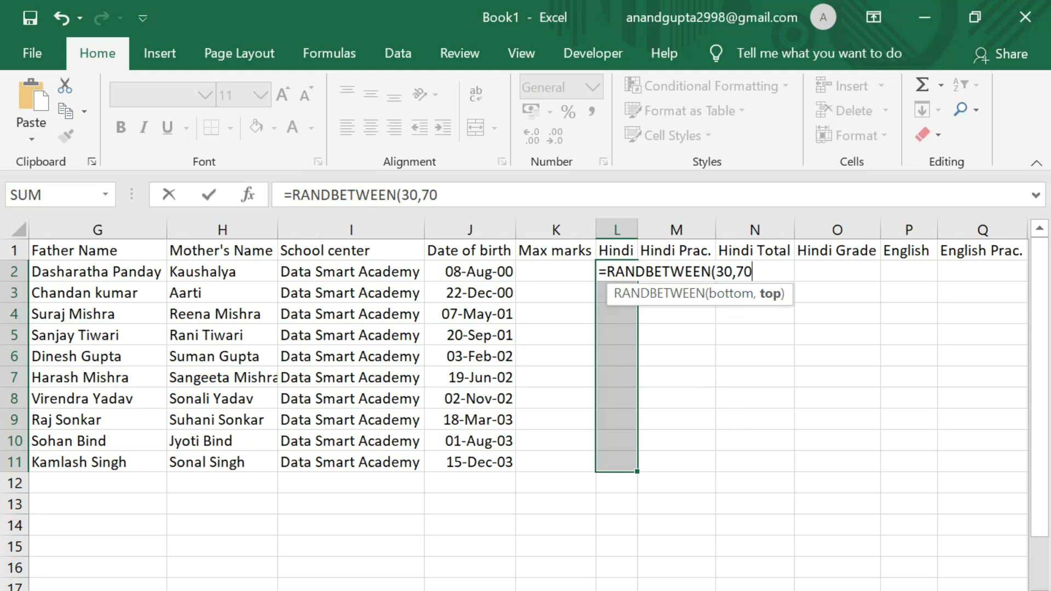
pyautogui.write(')')
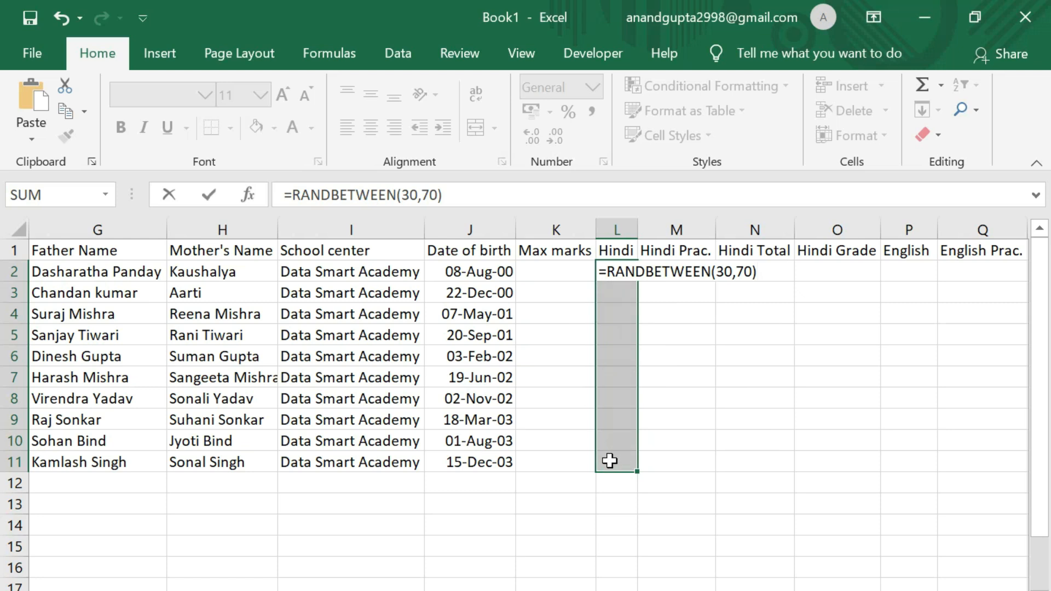
pyautogui.hotkey('ctrl', 'Return')
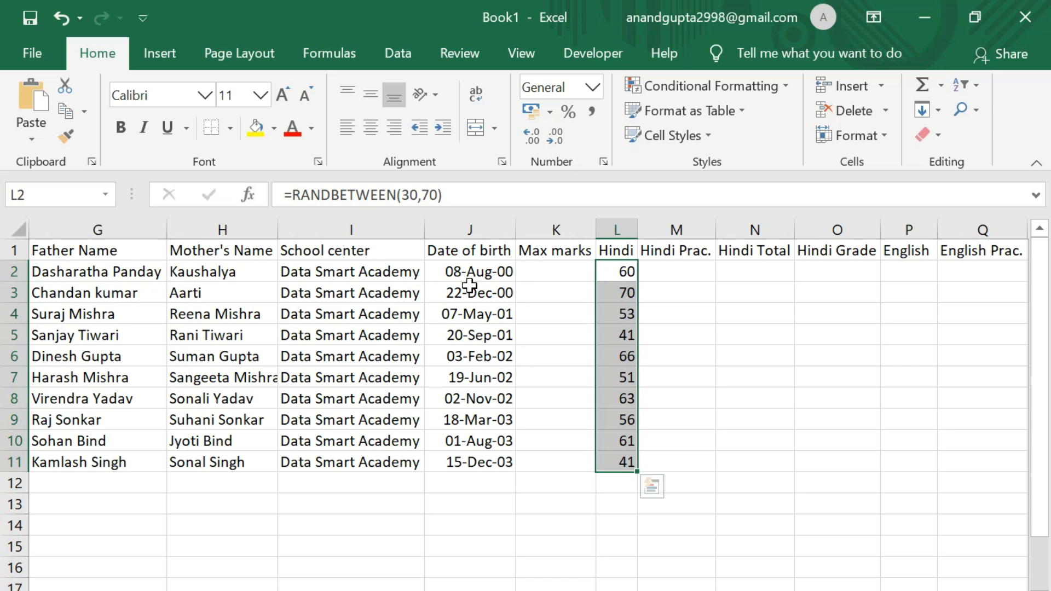
pyautogui.click(627, 294)
pyautogui.click(654, 271)
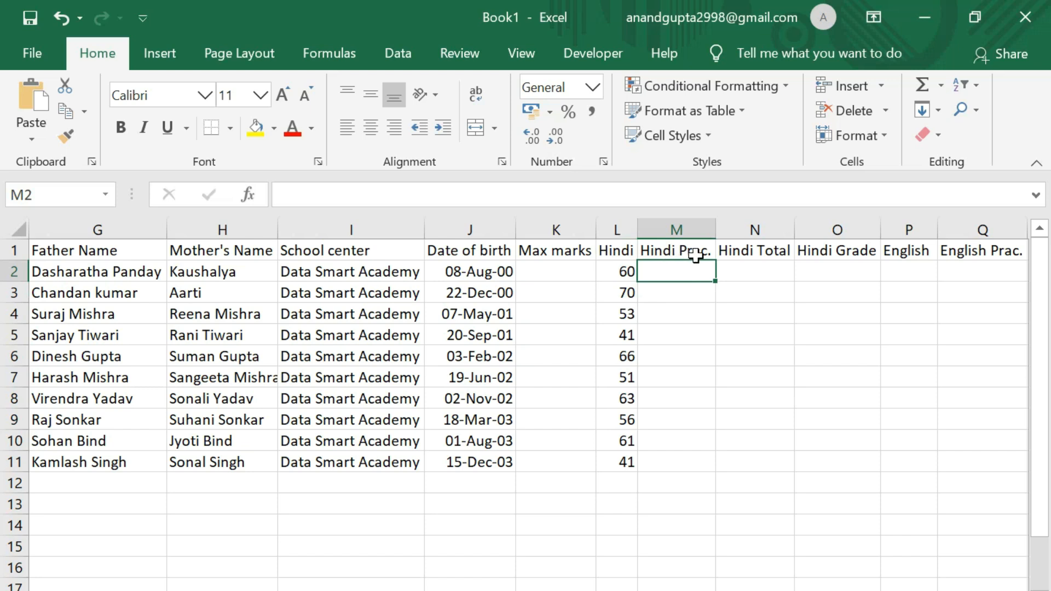
# Fill the Hindi Prac. marks in M2:M11 with =RANDBETWEEN(20,30)
pyautogui.moveTo(687, 269); pyautogui.dragTo(678, 463)
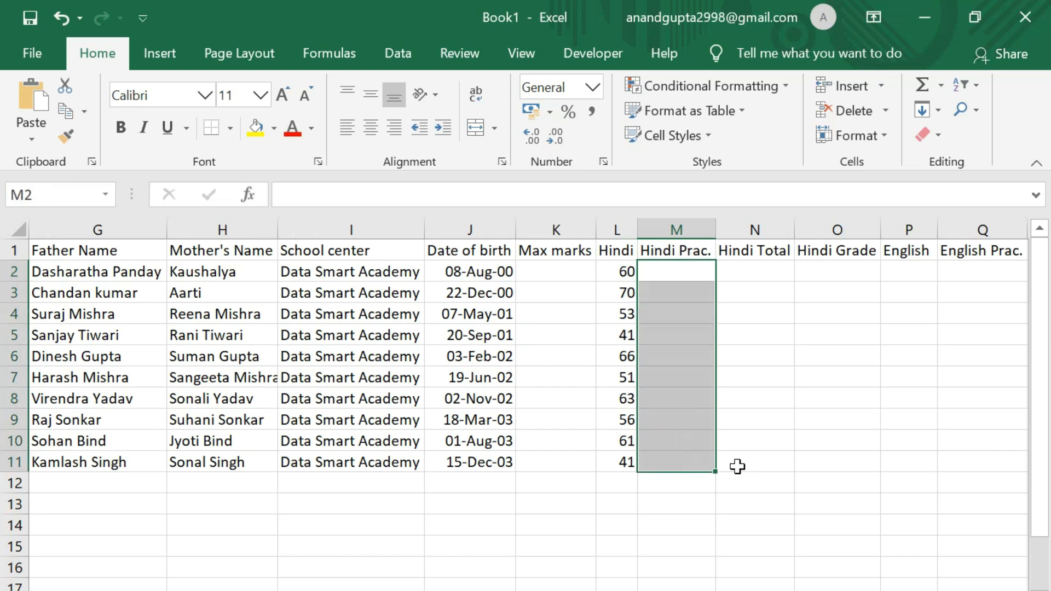
pyautogui.write('=ran')
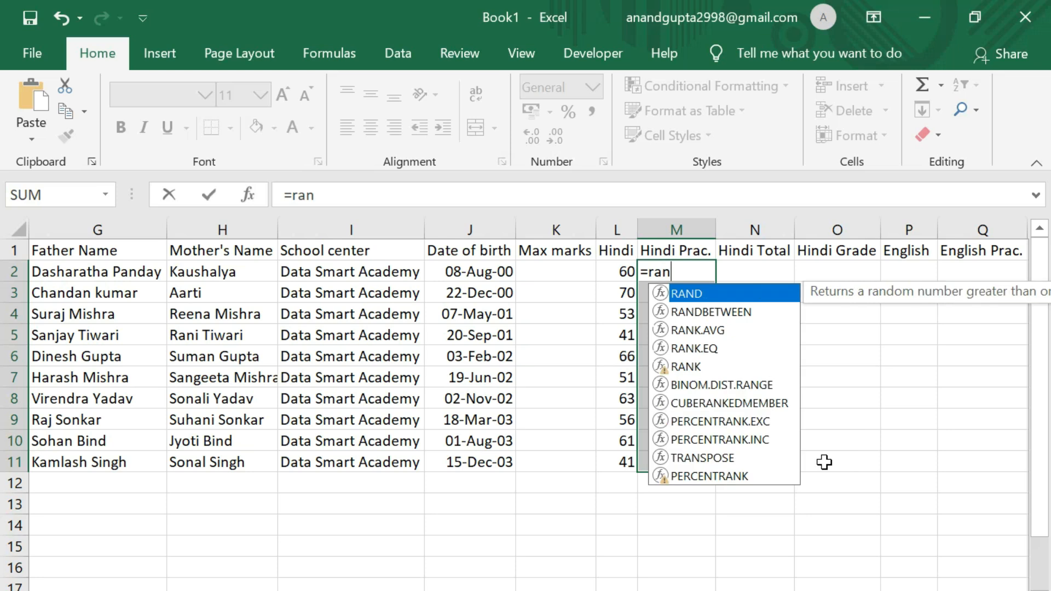
pyautogui.press('Down')
pyautogui.press('Tab')
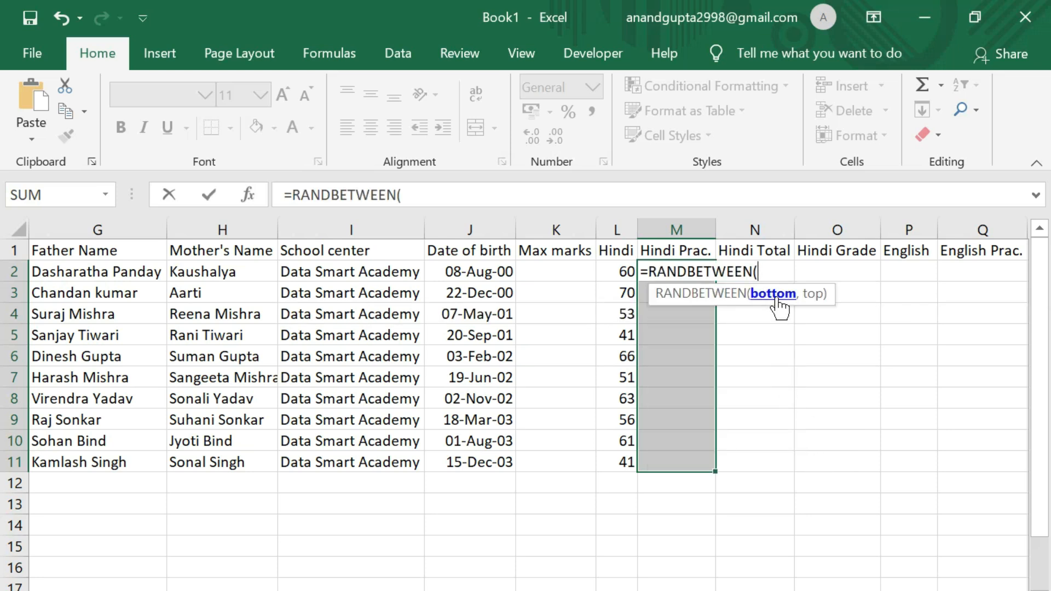
pyautogui.write('20,30')
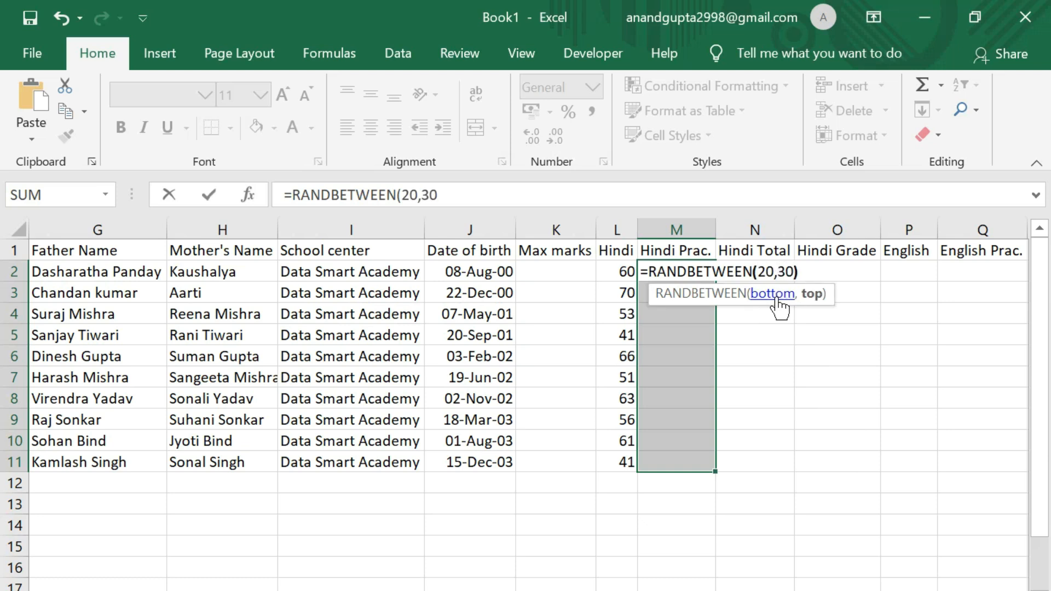
pyautogui.write(')')
pyautogui.hotkey('ctrl', 'Return')
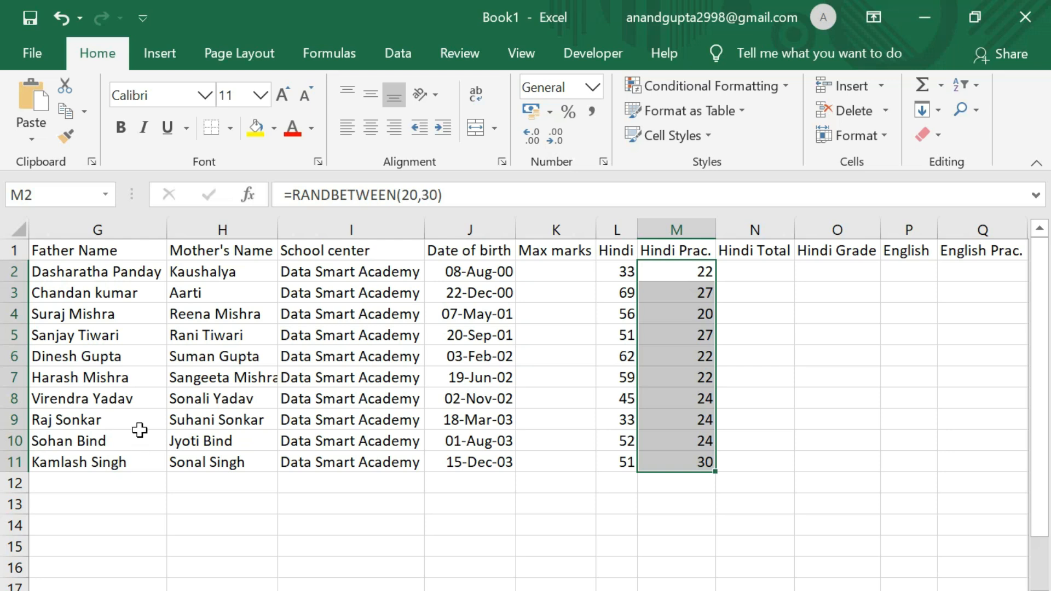
# Fill the Hindi Total cells N2:N11 with =SUM(L2,M2)
pyautogui.hscroll(-1, 528, 405)
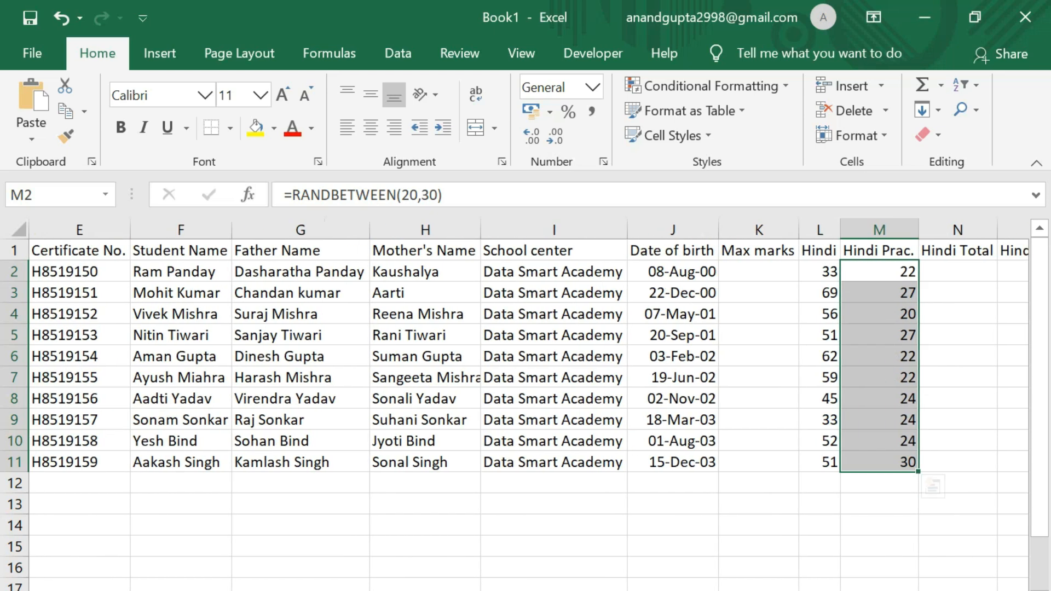
pyautogui.hscroll(3, 529, 405)
pyautogui.hscroll(1, 624, 268)
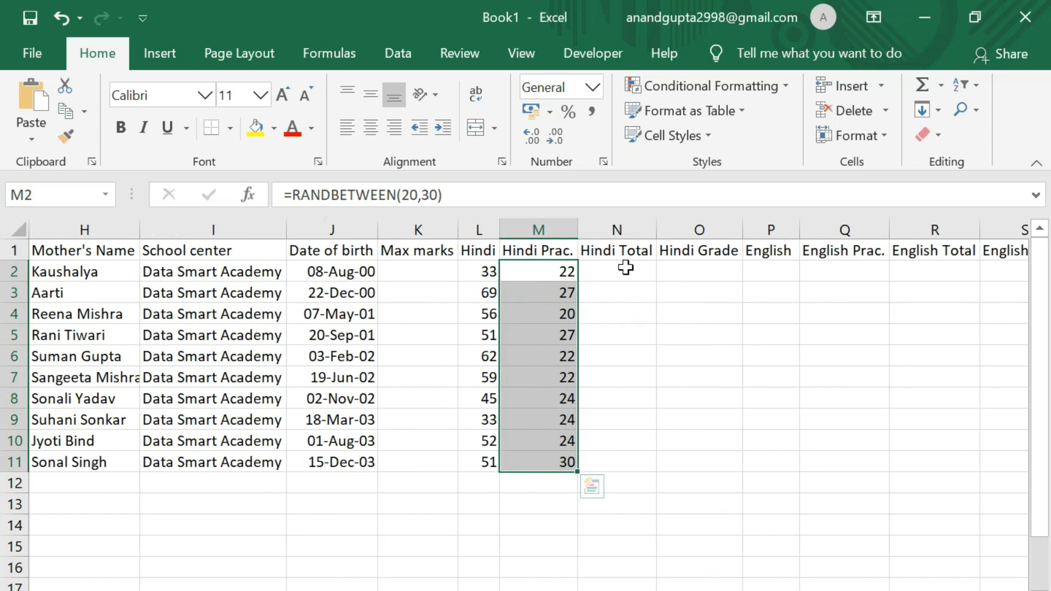
pyautogui.click(621, 252)
pyautogui.click(607, 268)
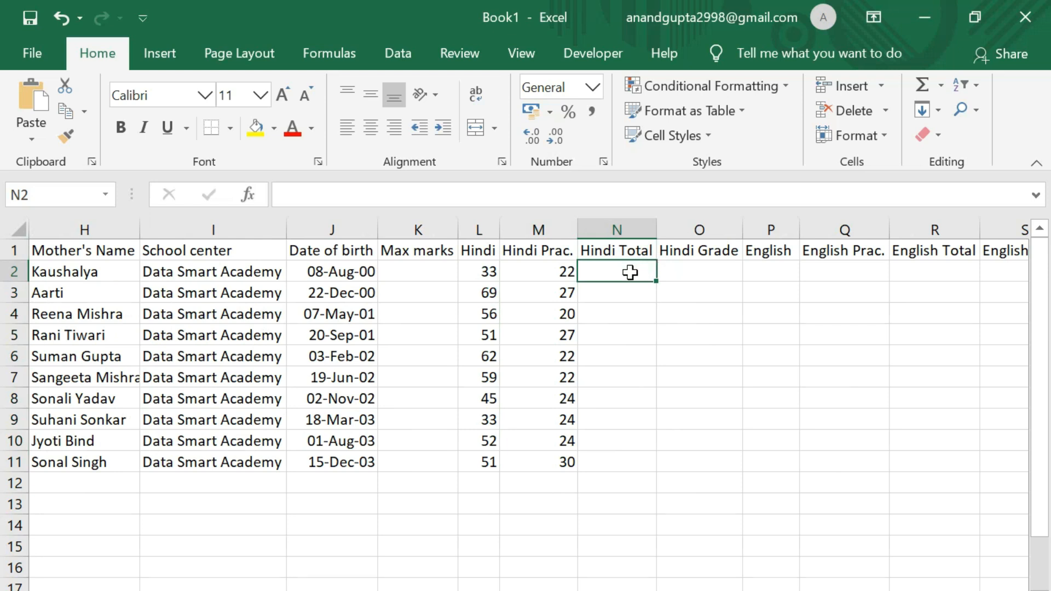
pyautogui.moveTo(629, 274); pyautogui.dragTo(628, 464)
pyautogui.write('=')
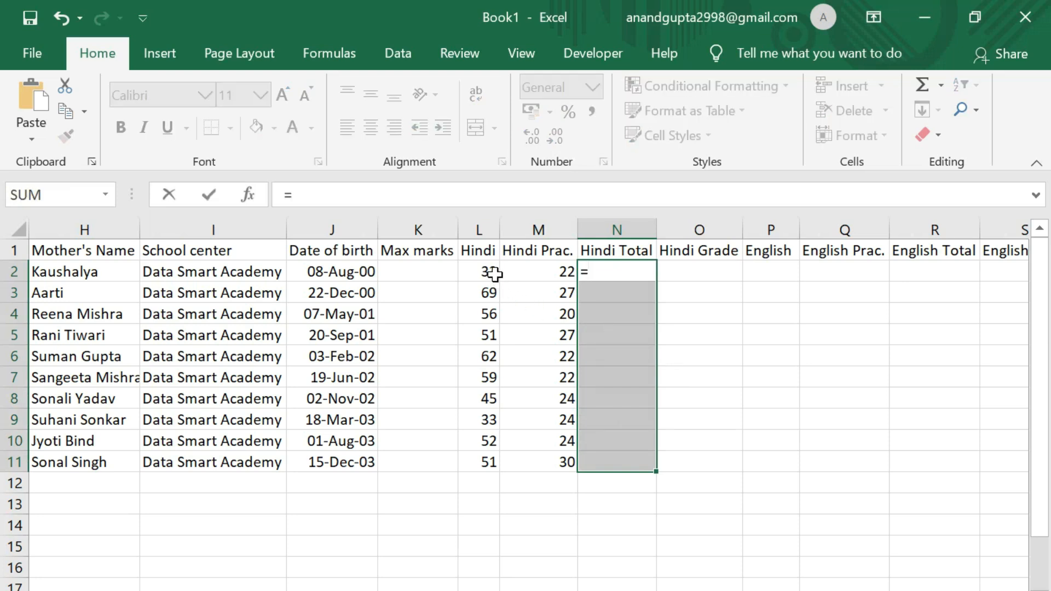
pyautogui.write('um')
pyautogui.press('Tab')
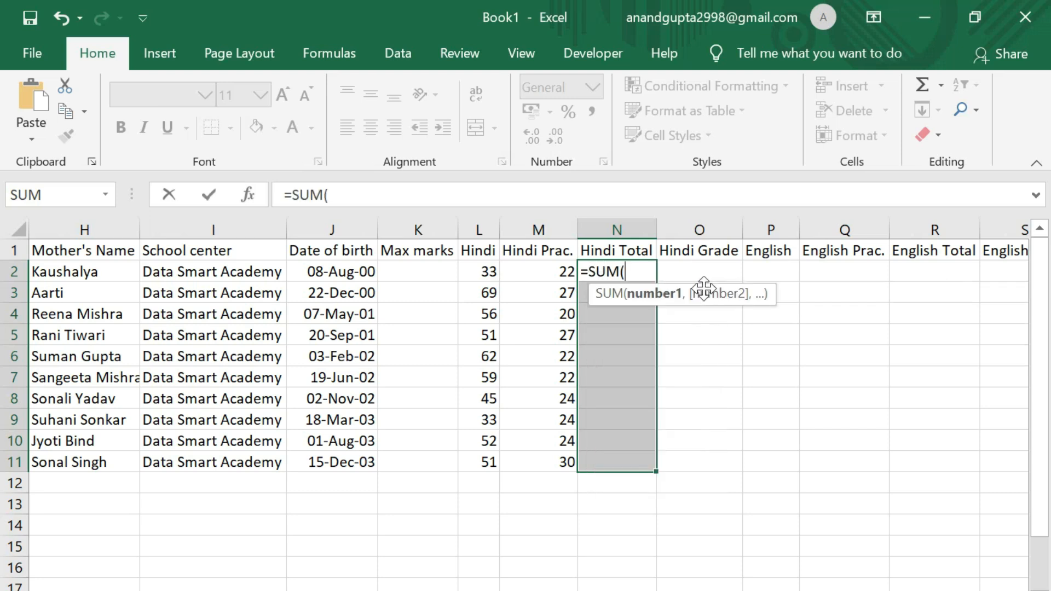
pyautogui.click(480, 271)
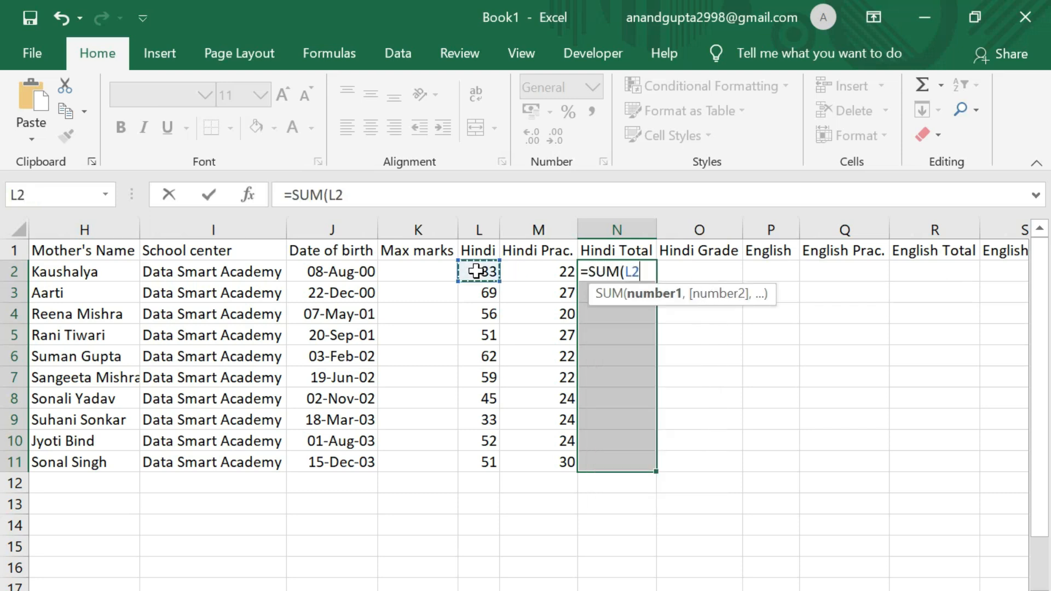
pyautogui.write(',')
pyautogui.click(547, 269)
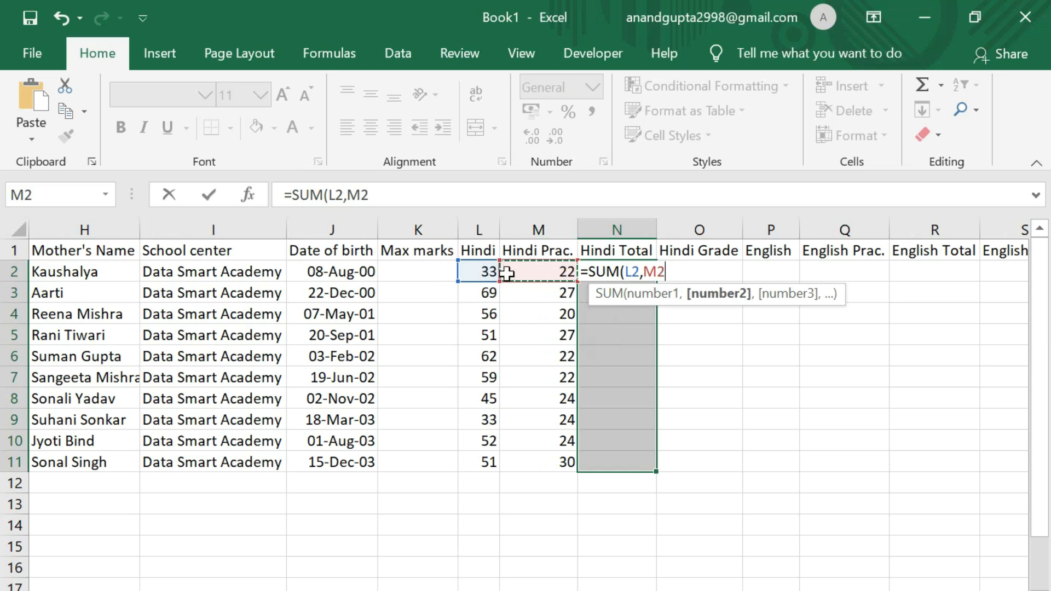
pyautogui.write(')')
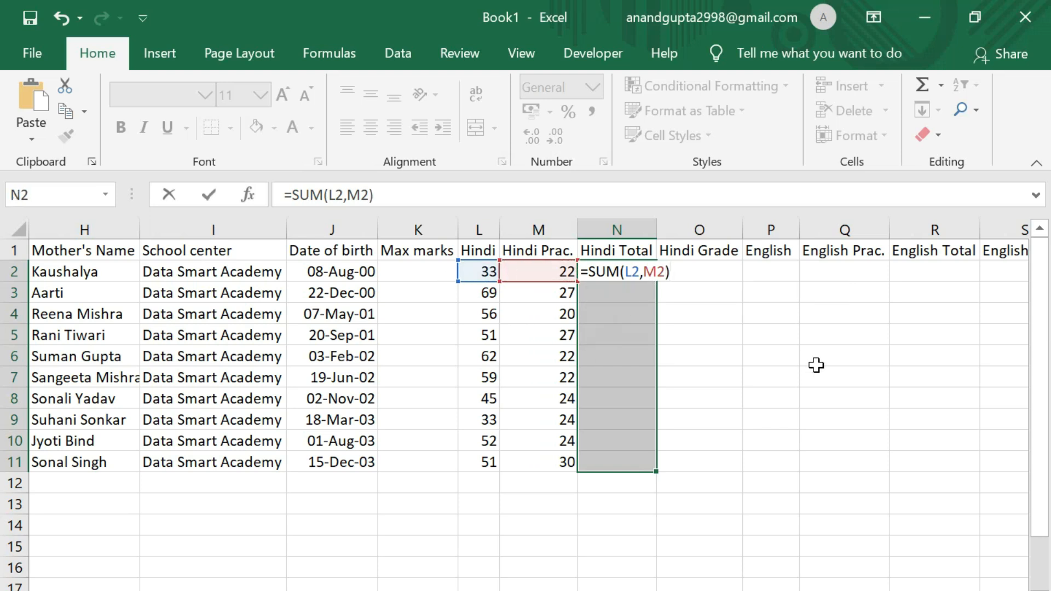
pyautogui.hotkey('ctrl', 'Return')
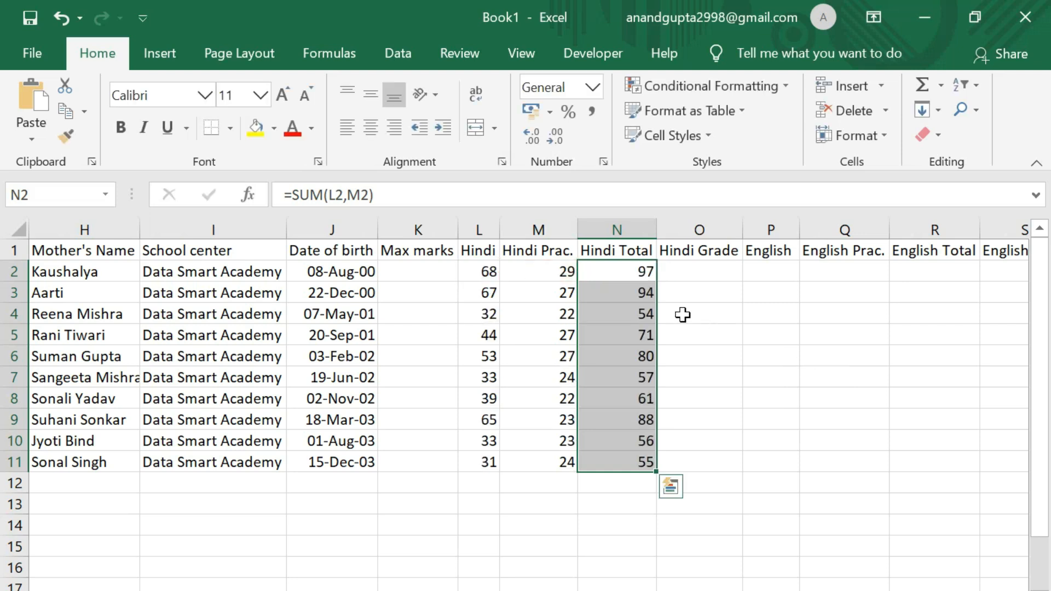
# Start an IF formula for the Hindi Grade cells O2:O11 that returns "A1" when N2>=91
pyautogui.click(687, 417)
pyautogui.moveTo(704, 272); pyautogui.dragTo(693, 452)
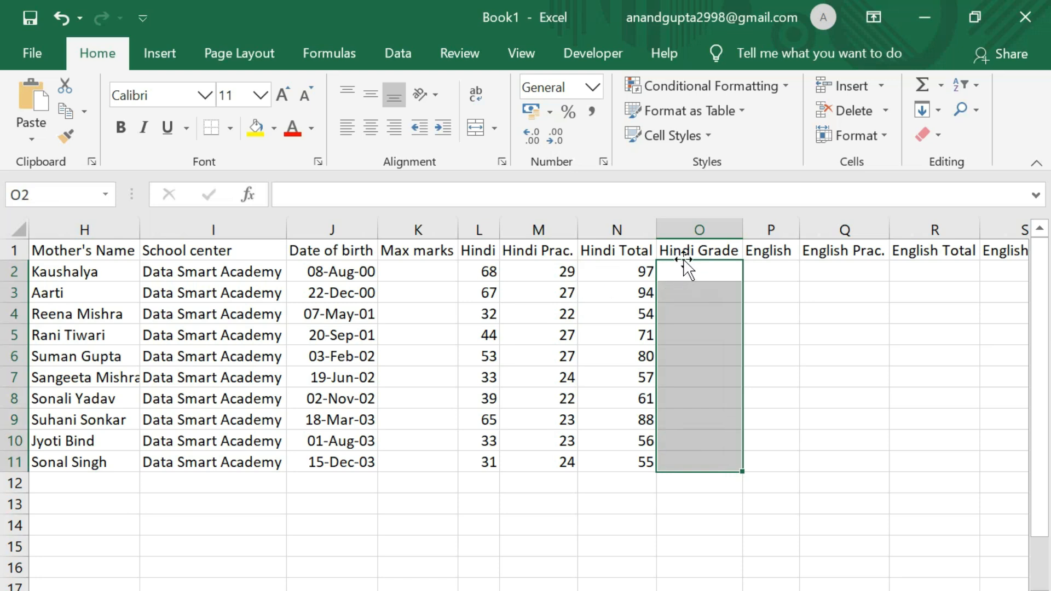
pyautogui.press('F2')
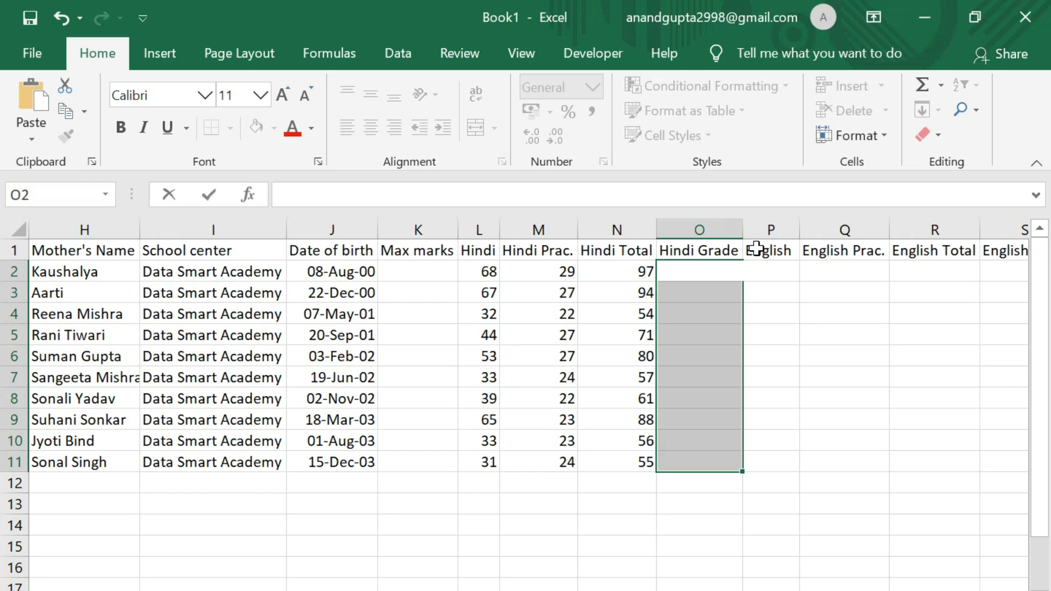
pyautogui.write('=IF(')
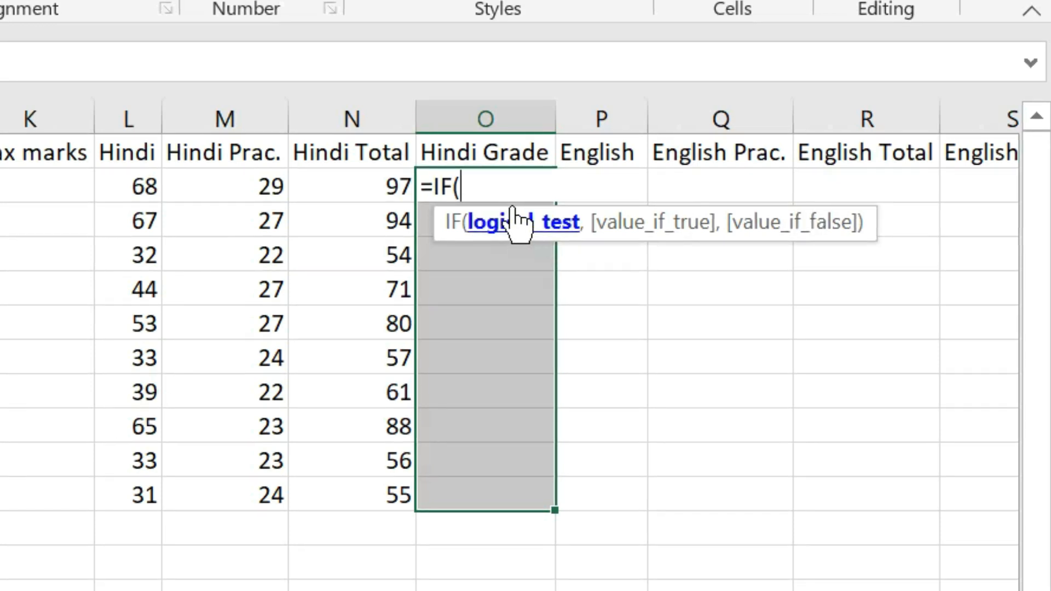
pyautogui.click(383, 192)
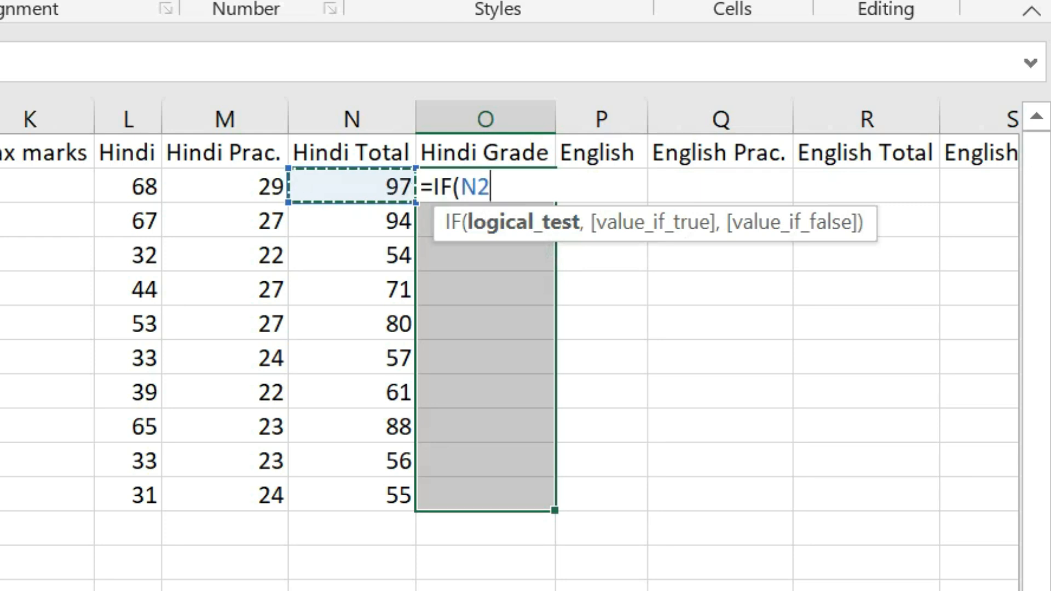
pyautogui.write('>')
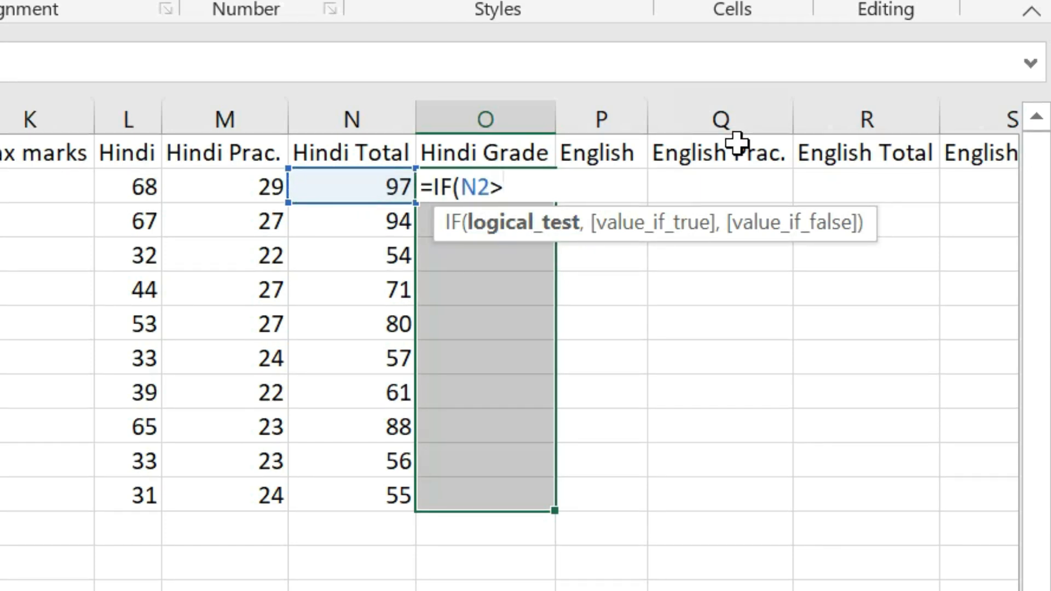
pyautogui.write('=')
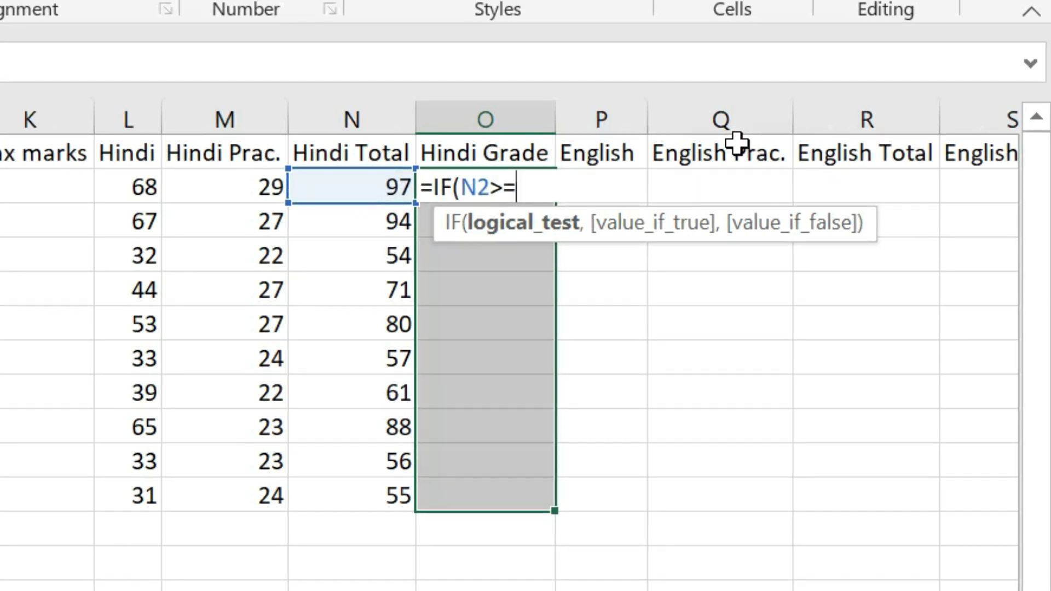
pyautogui.write('91')
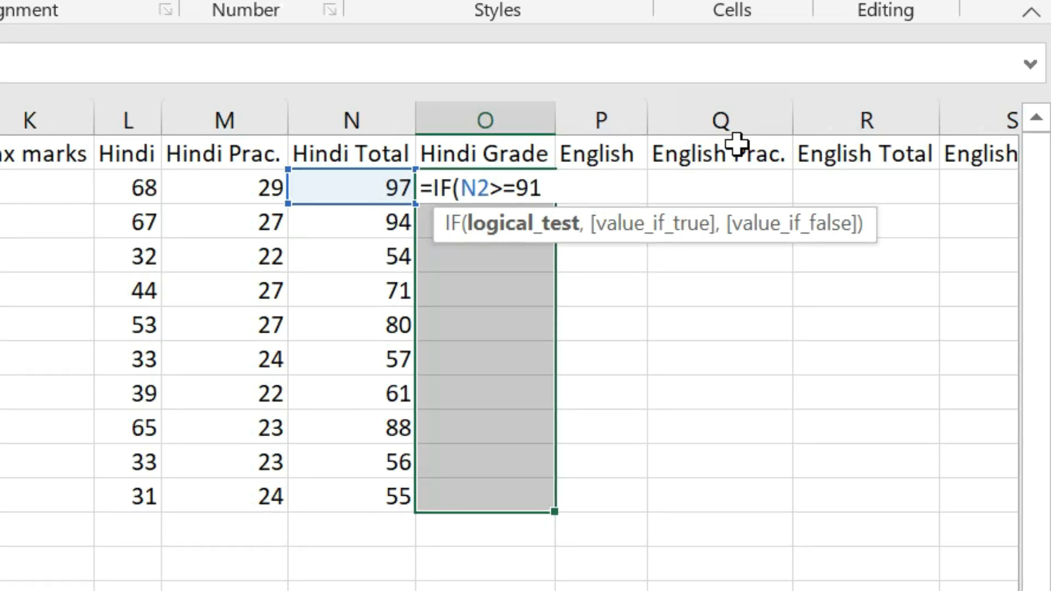
pyautogui.write(',"A')
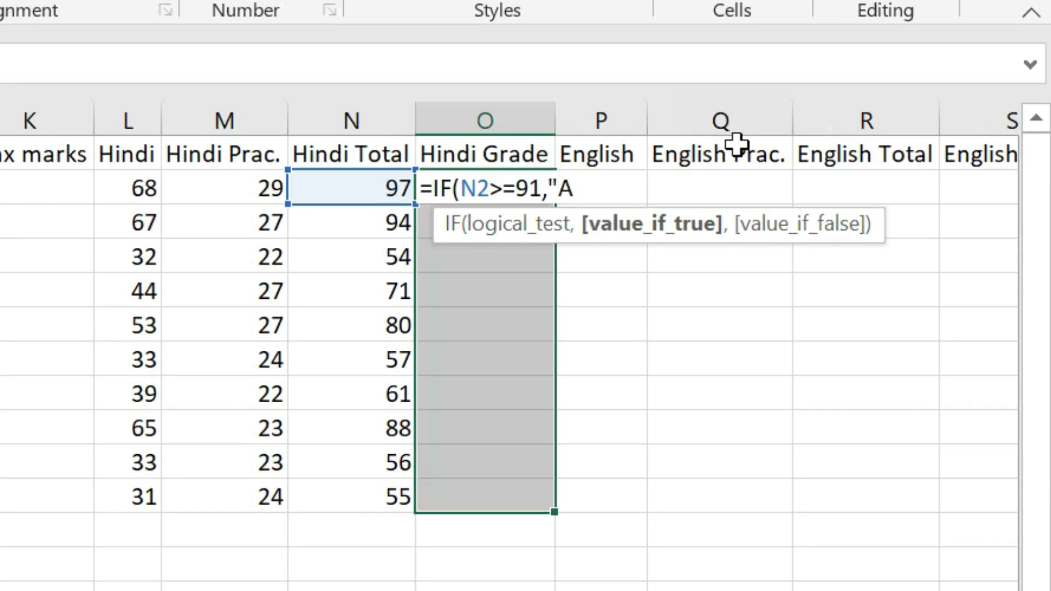
pyautogui.write('1",')
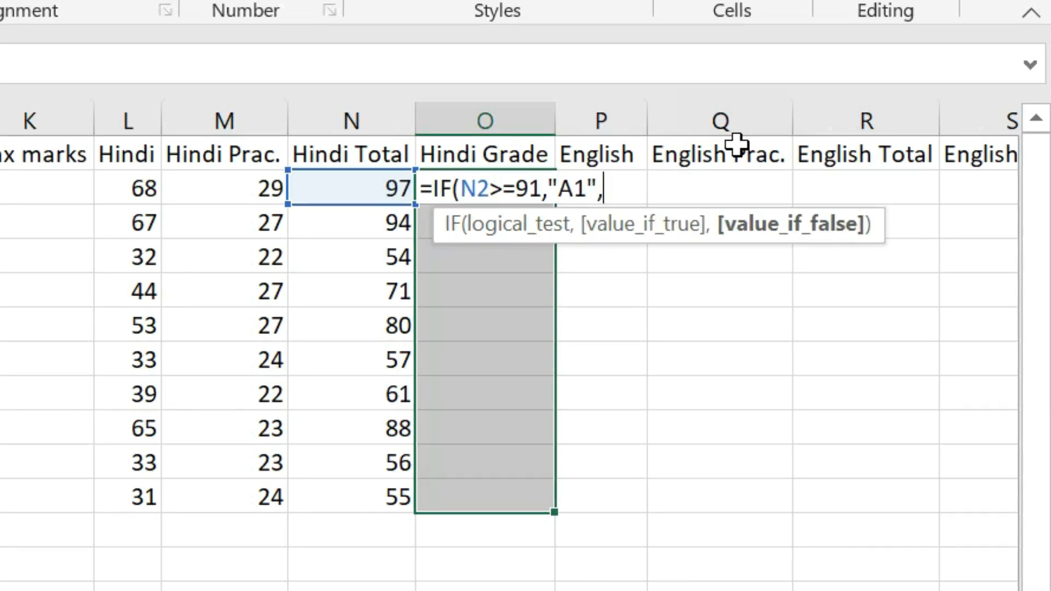
# Nest a second IF in the Hindi Grade formula that returns "A2" when N2>=81, and open a further nested IF
pyautogui.write('if')
pyautogui.press('Tab')
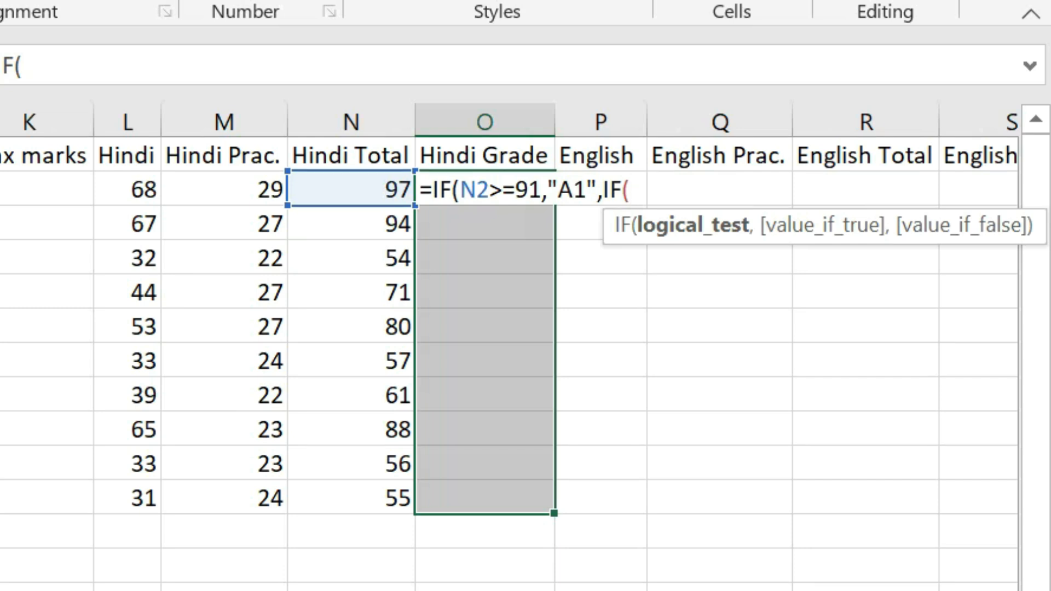
pyautogui.click(331, 190)
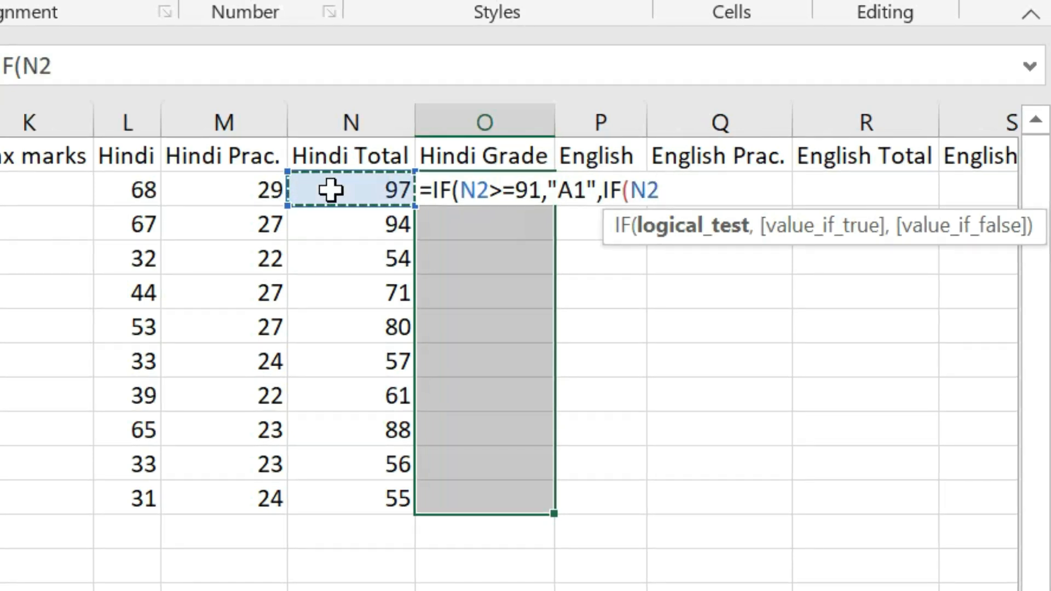
pyautogui.press('BackSpace')
pyautogui.press('BackSpace')
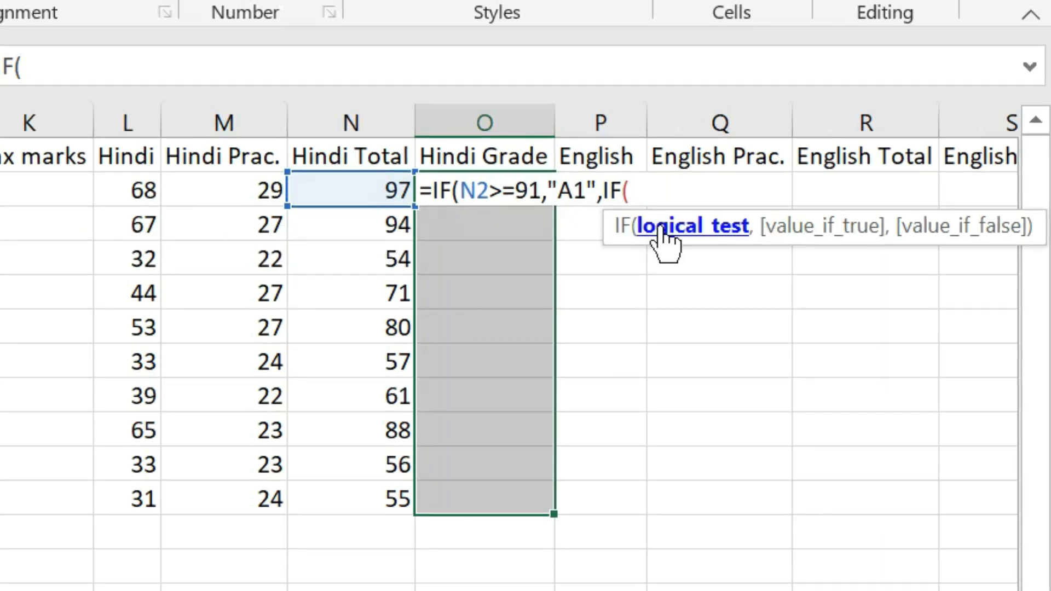
pyautogui.click(356, 186)
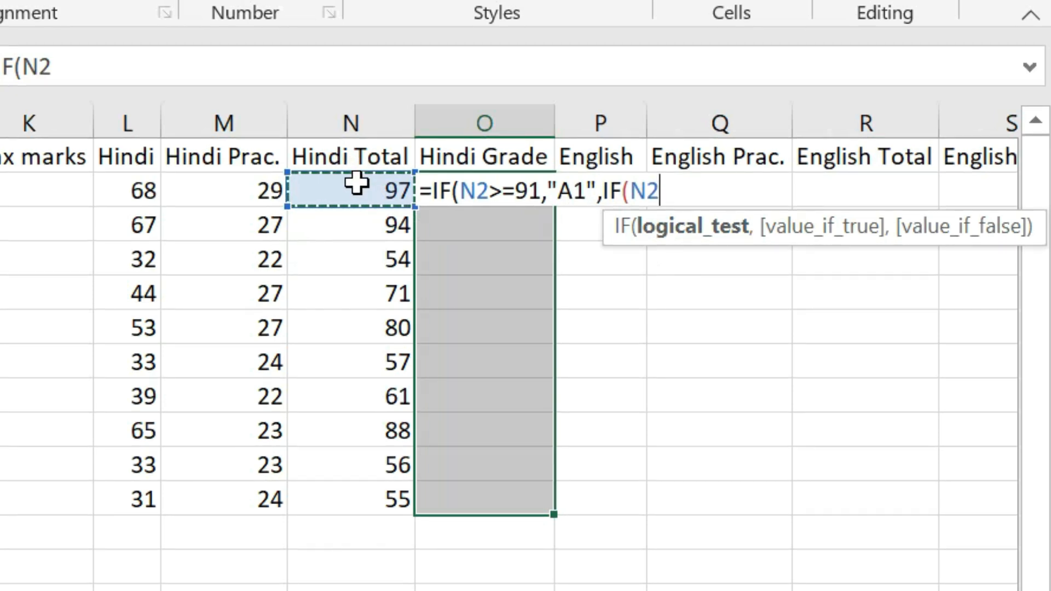
pyautogui.write('>=')
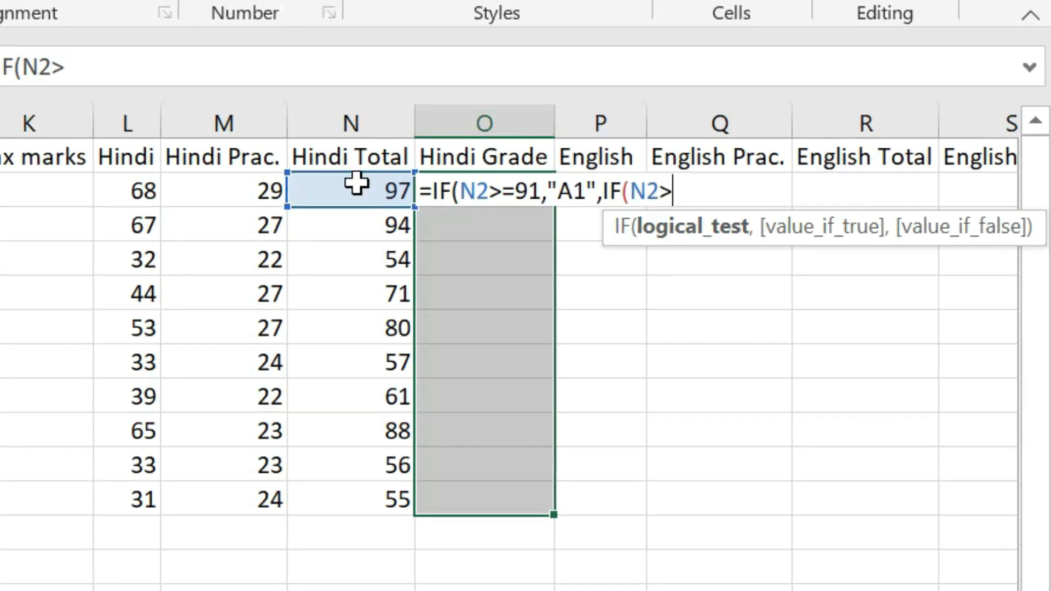
pyautogui.write('81')
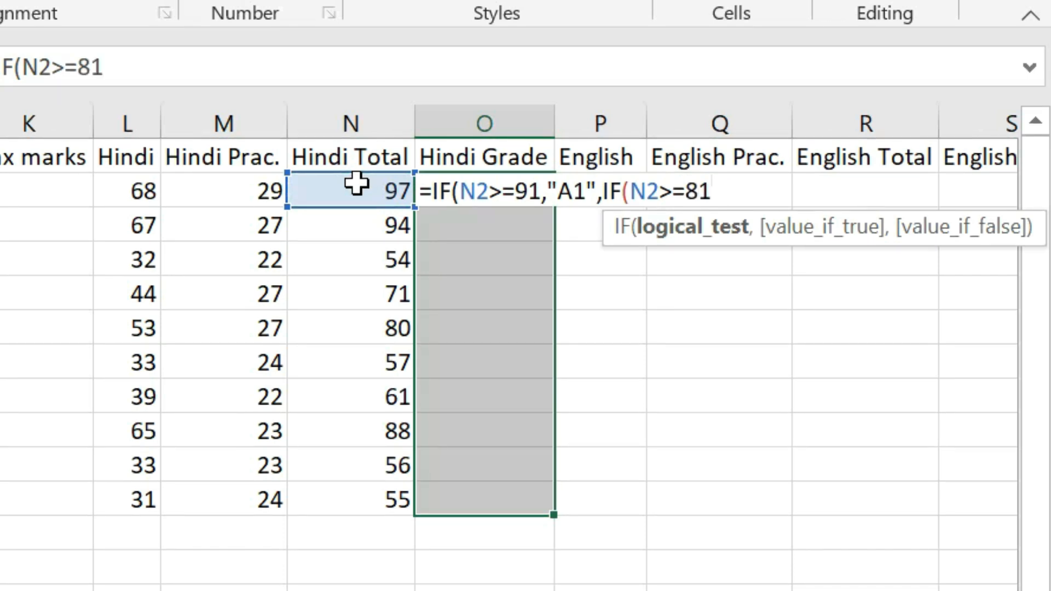
pyautogui.write(',"')
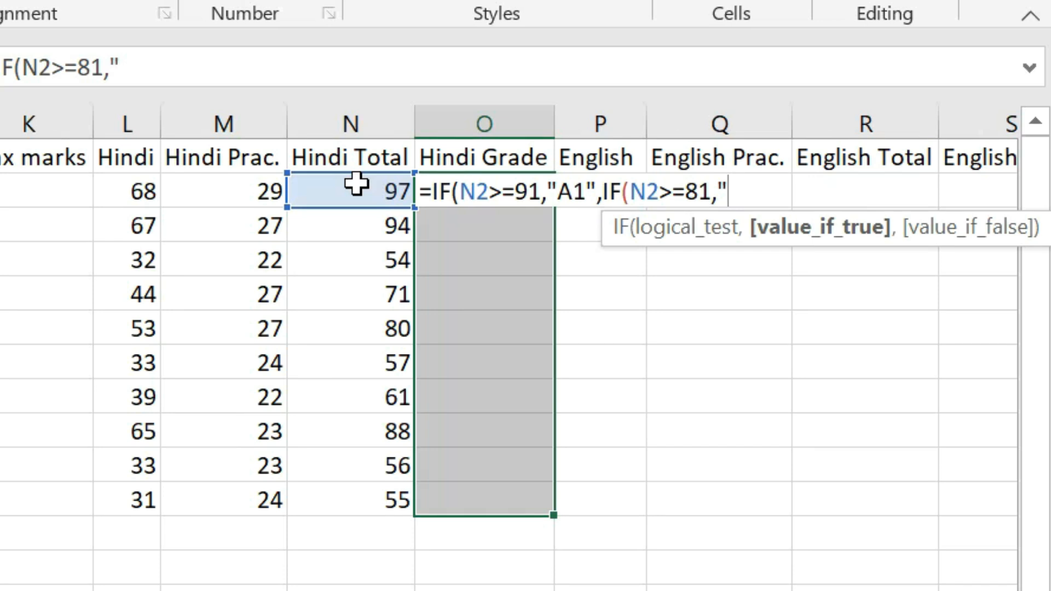
pyautogui.write('A2')
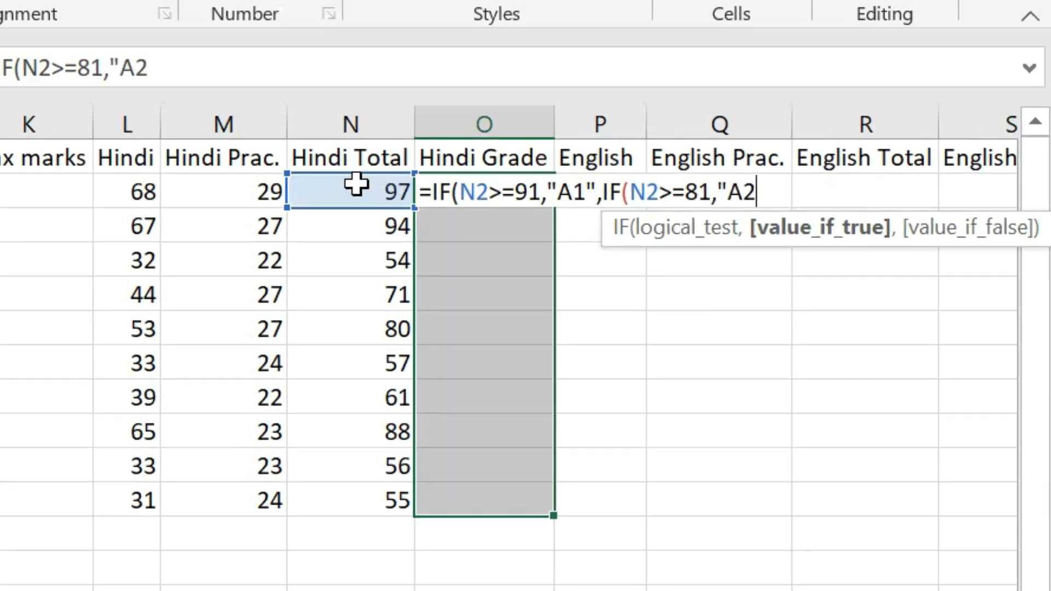
pyautogui.write('",IF(')
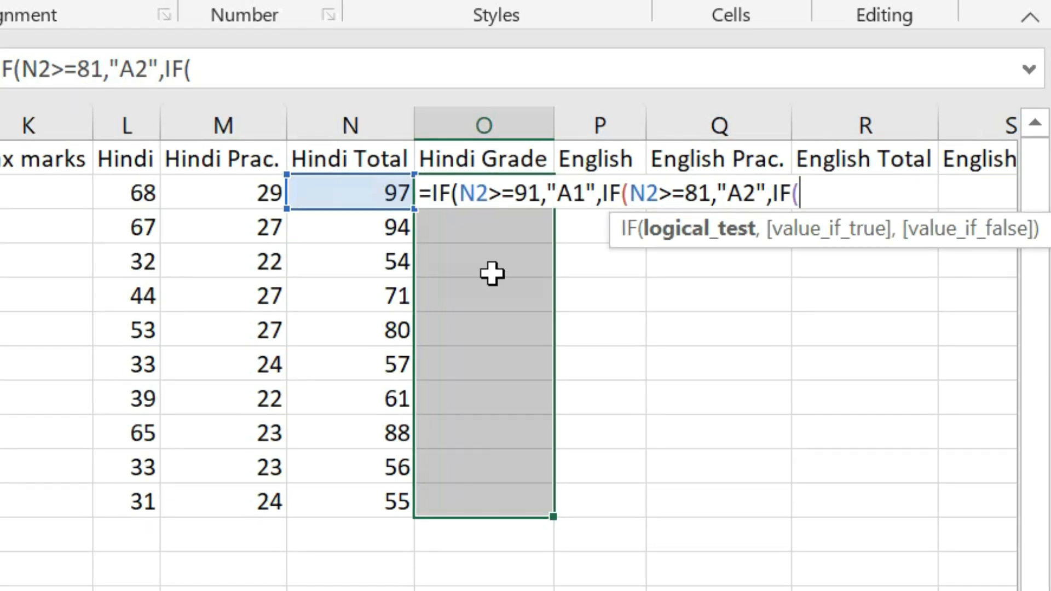
# Extend the Hindi Grade formula with nested IFs returning "B1" when N2>=71 and "B2" when N2>=61, and open another nested IF
pyautogui.click(351, 194)
pyautogui.write('>=7')
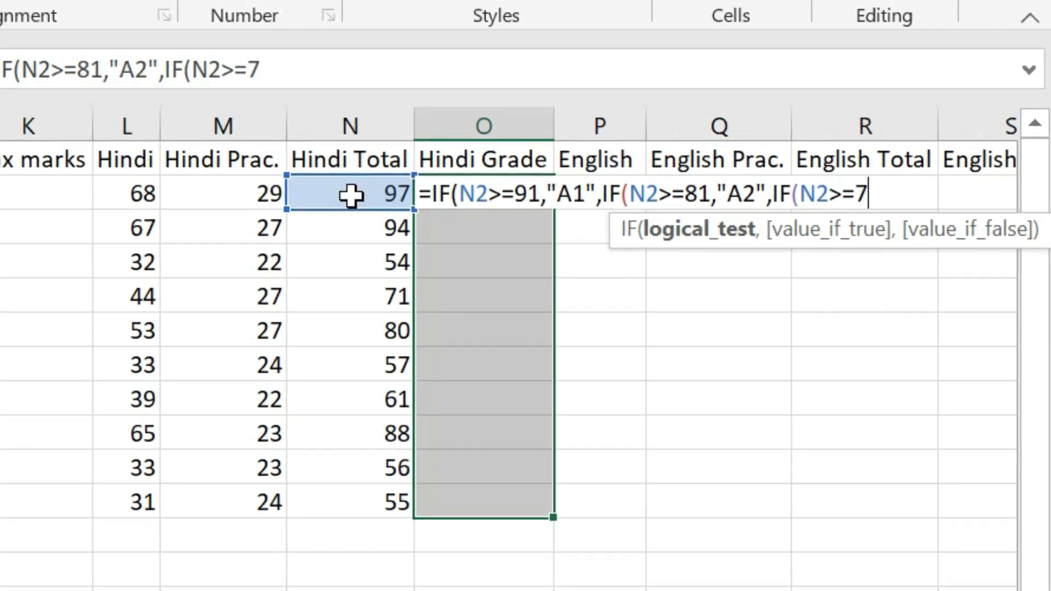
pyautogui.write('1,"B1",IF(')
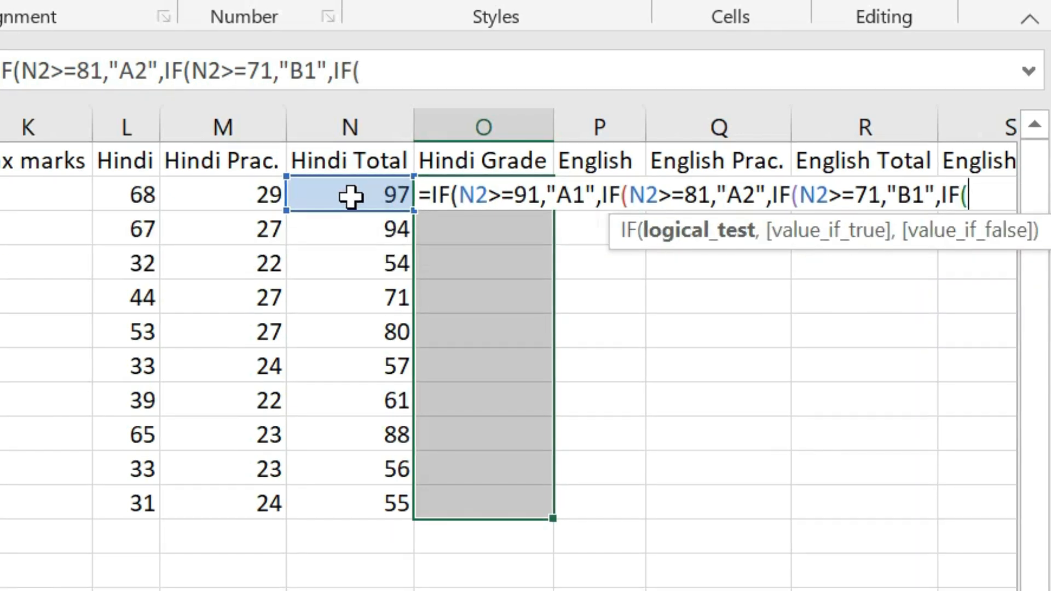
pyautogui.write('N2>=61,"B2",i')
pyautogui.press('Tab')
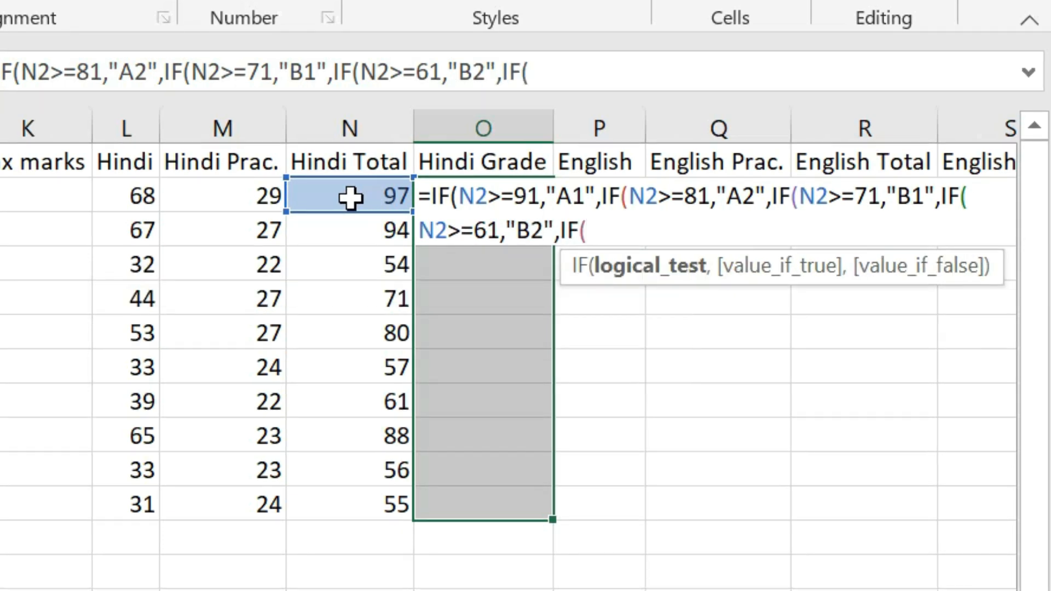
# Add the condition N2>=51 returning "C1" to the Hindi Grade formula, and open a further nested IF
pyautogui.click(350, 199)
pyautogui.write('>=')
pyautogui.write('51')
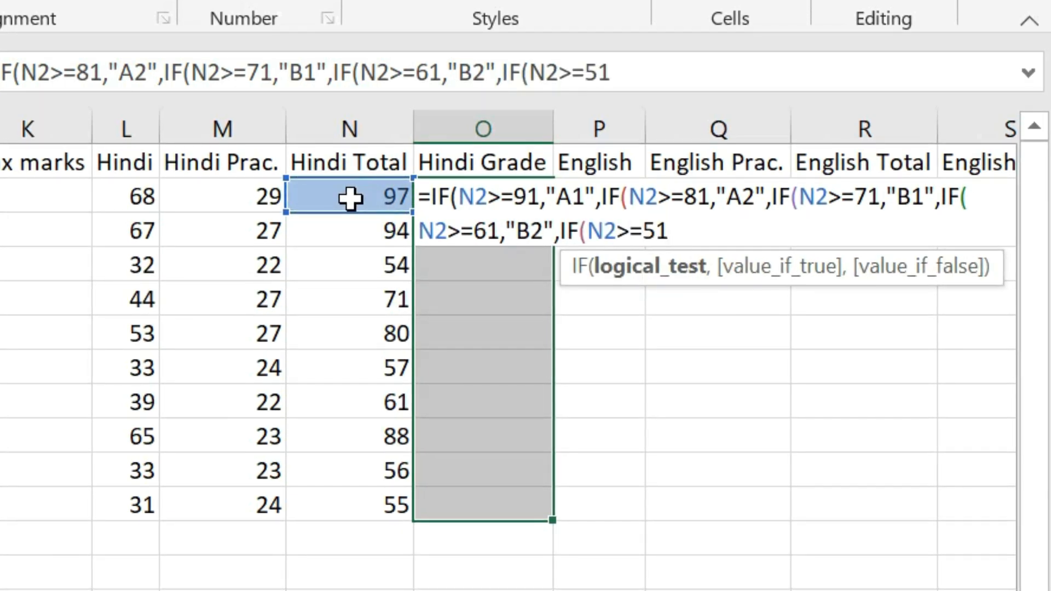
pyautogui.write(',"C1",i')
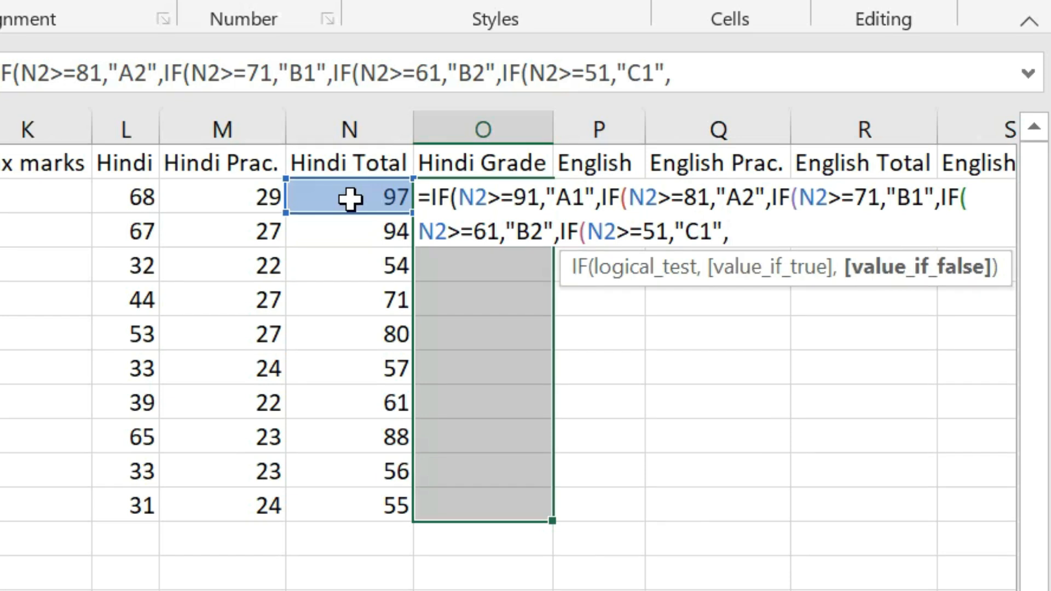
pyautogui.press('Tab')
# Add the condition N2>=41 returning "C2" to the nested Hindi Grade formula
pyautogui.click(350, 199)
pyautogui.write('>')
pyautogui.write('=41"')
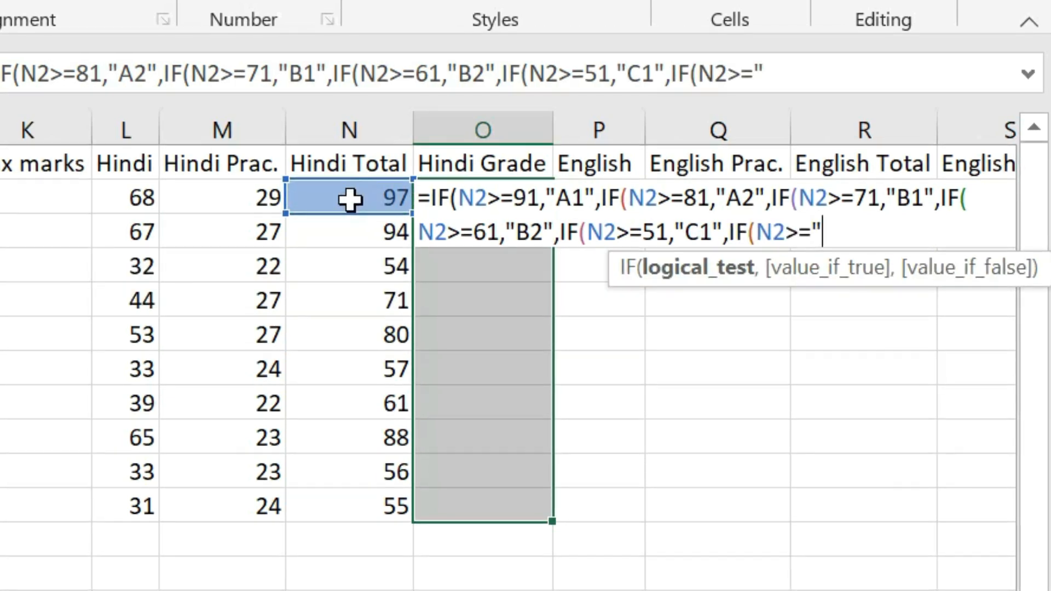
pyautogui.write('C2",')
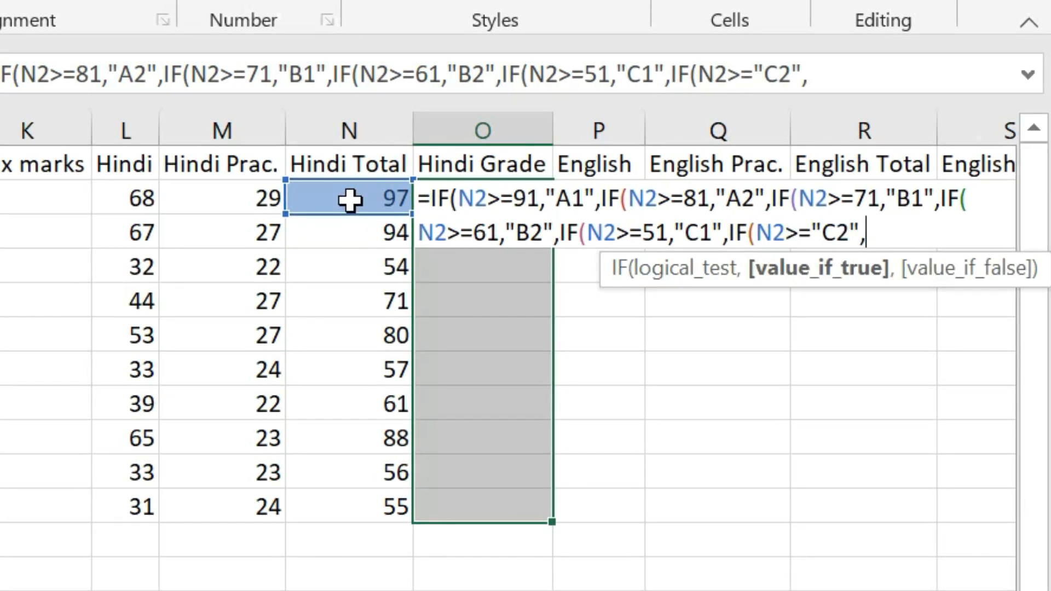
pyautogui.click(838, 234)
pyautogui.write('41,')
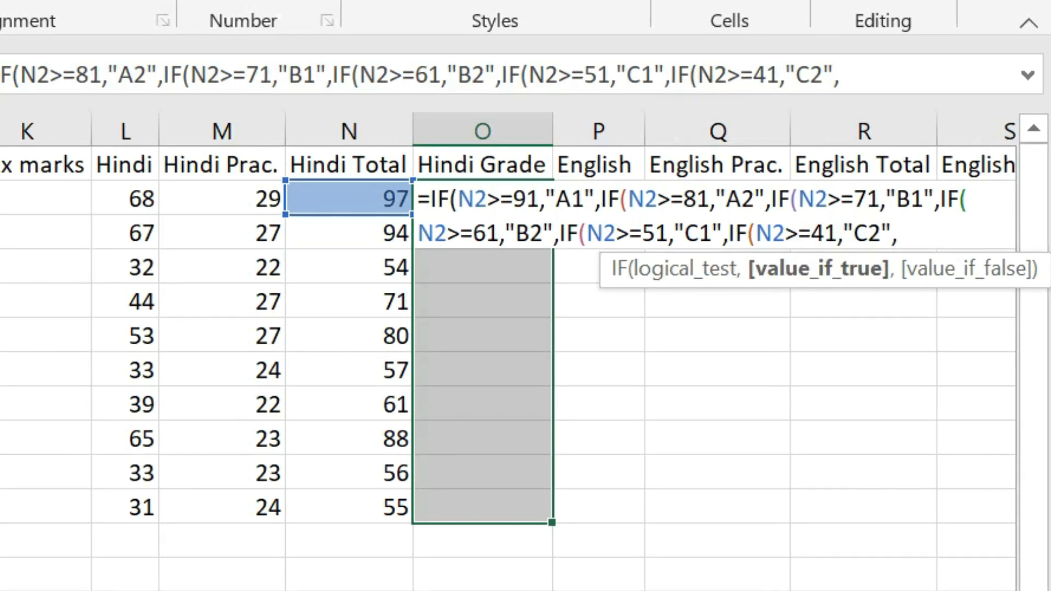
# Finish the Hindi Grade formula with a nested IF returning "D" when N2>=33 and "E" otherwise, and fill it into O2:O11
pyautogui.click(898, 234)
pyautogui.write('IF(')
pyautogui.click(350, 198)
pyautogui.write('>=')
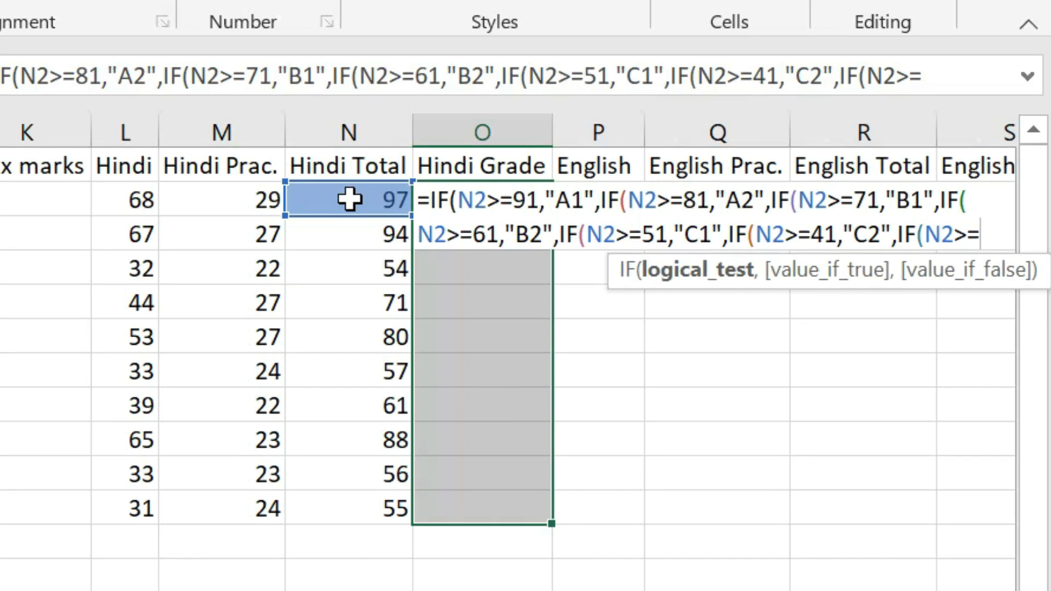
pyautogui.write('33')
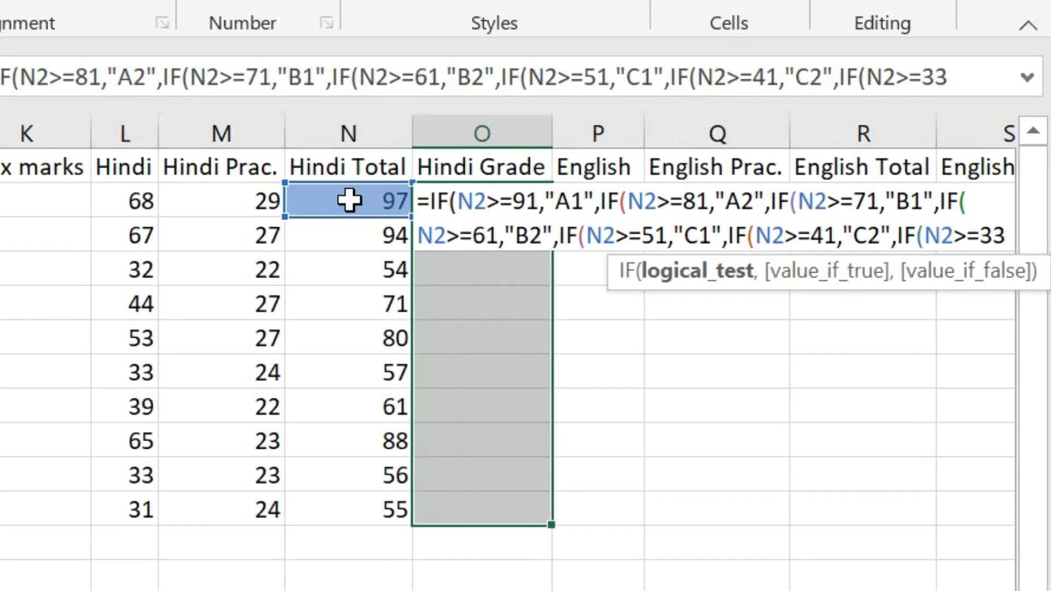
pyautogui.write(',"')
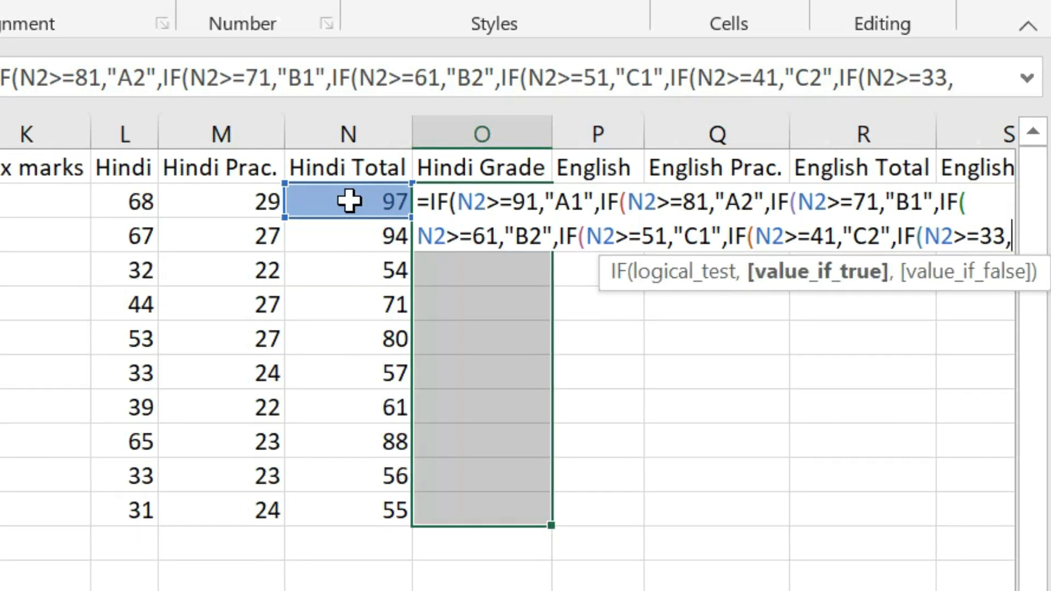
pyautogui.write('D",')
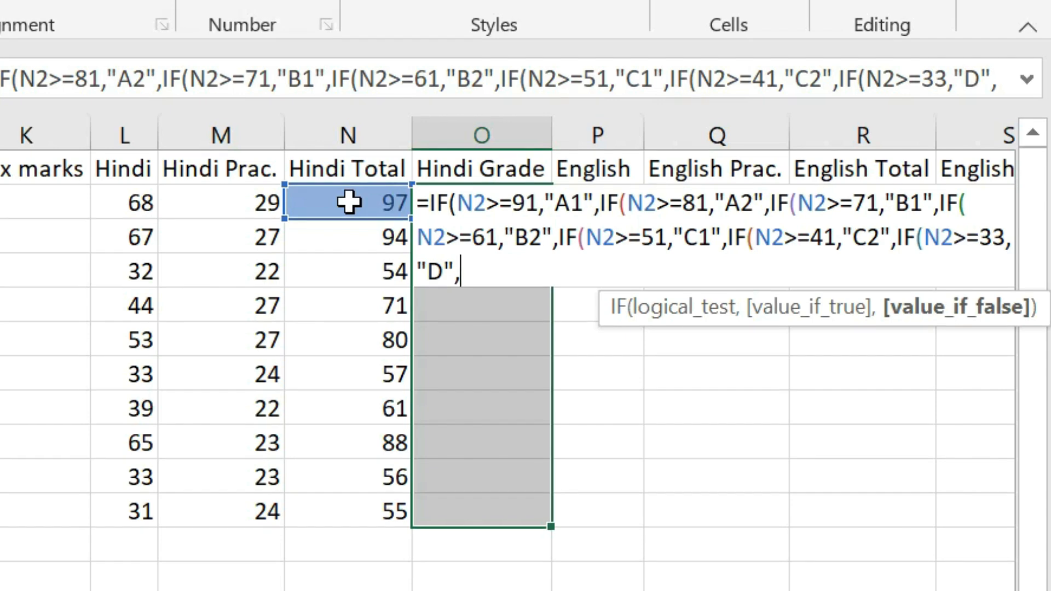
pyautogui.write('"E")')
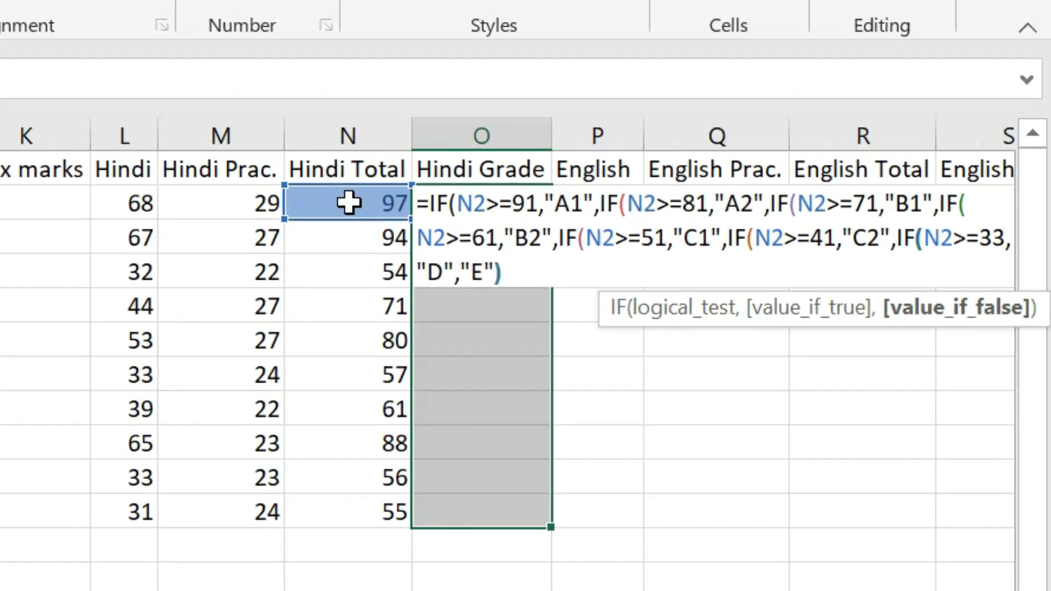
pyautogui.write('))))))')
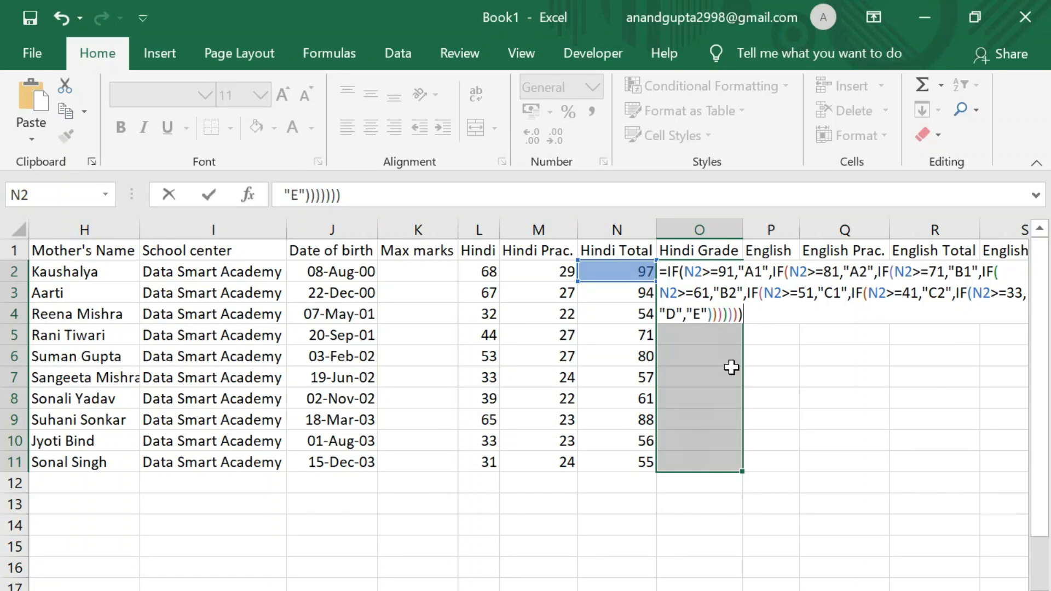
pyautogui.hotkey('ctrl', 'Return')
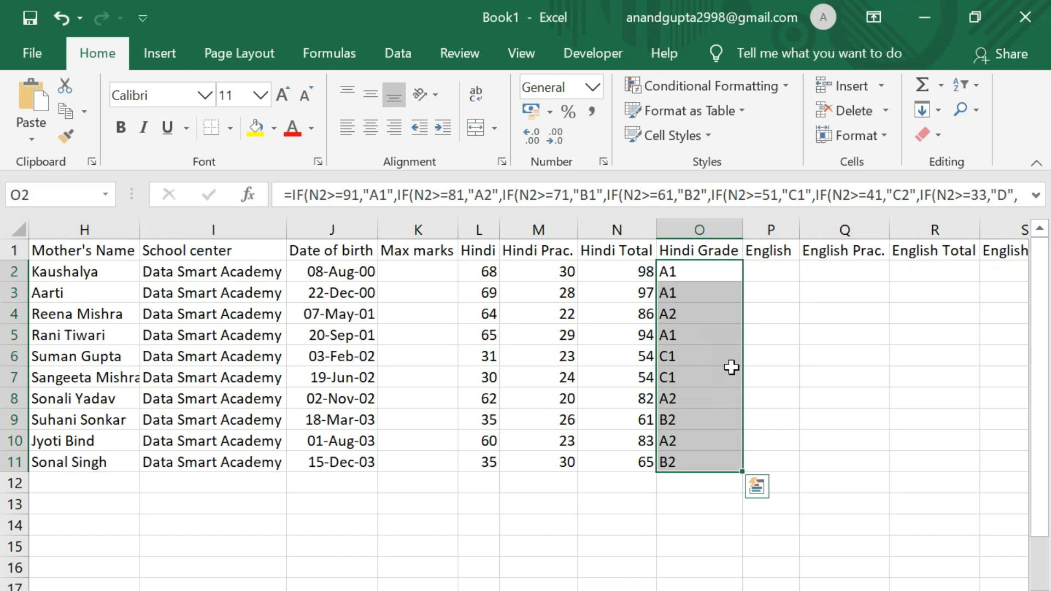
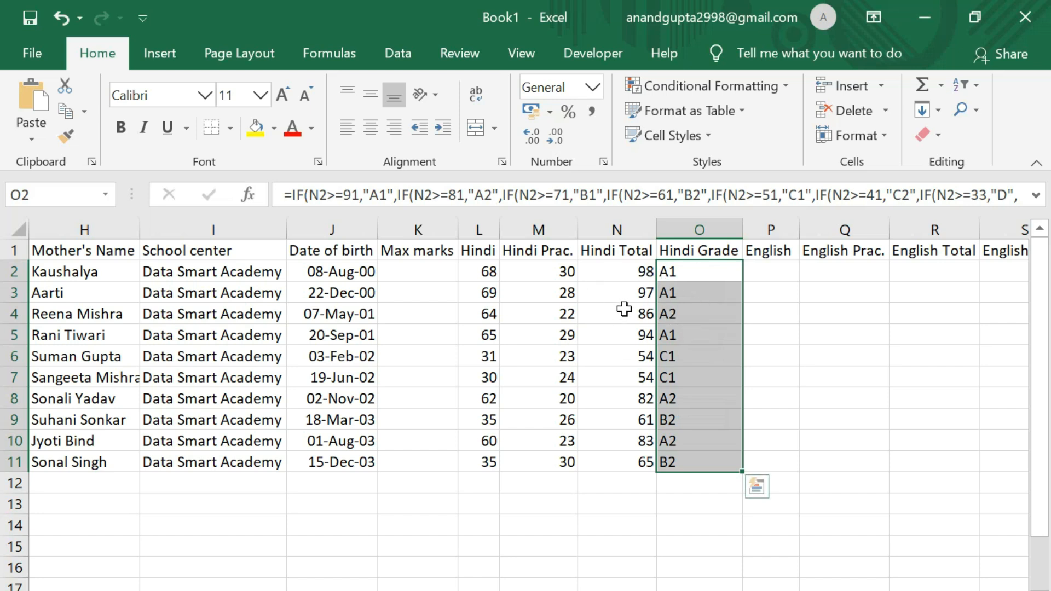
# Copy the Hindi marks, practical, total and grade formulas in L2:O11 across the remaining subjects through Drawing Grade in AI11
pyautogui.moveTo(481, 271); pyautogui.dragTo(670, 463)
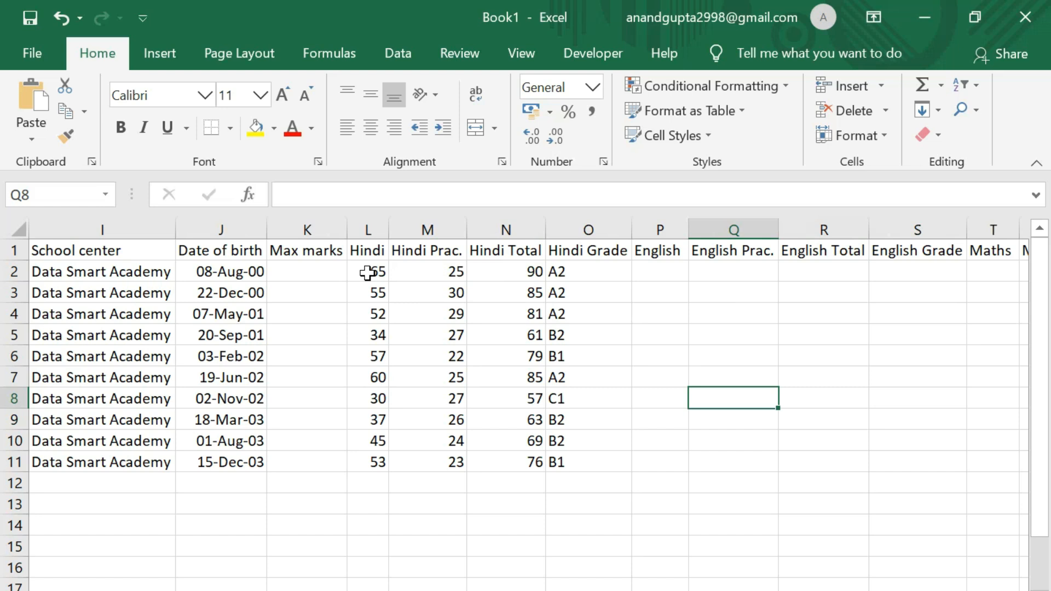
pyautogui.moveTo(368, 274); pyautogui.dragTo(566, 463)
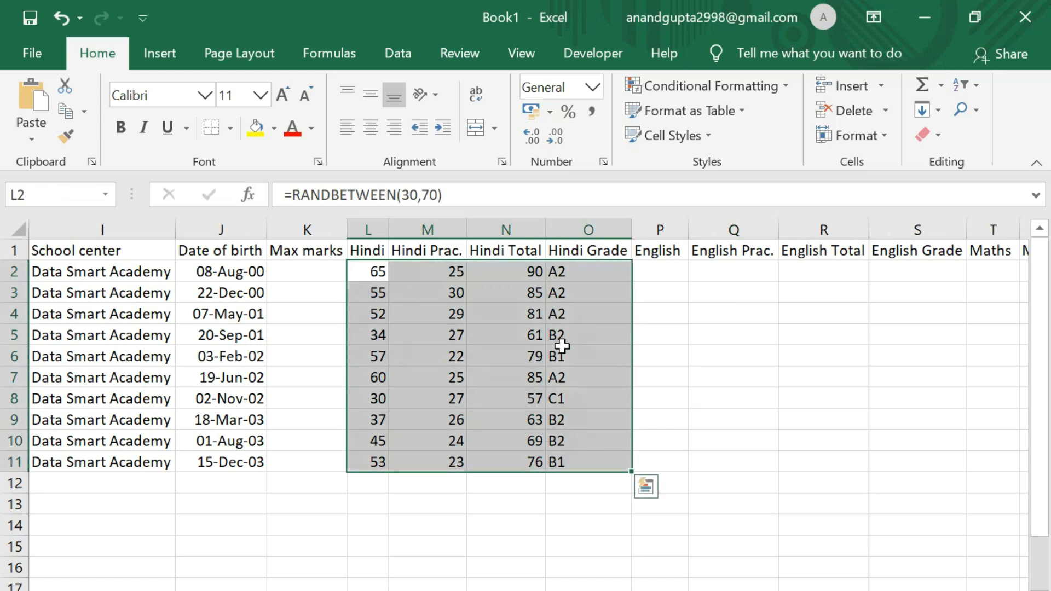
pyautogui.moveTo(635, 473); pyautogui.dragTo(810, 471)
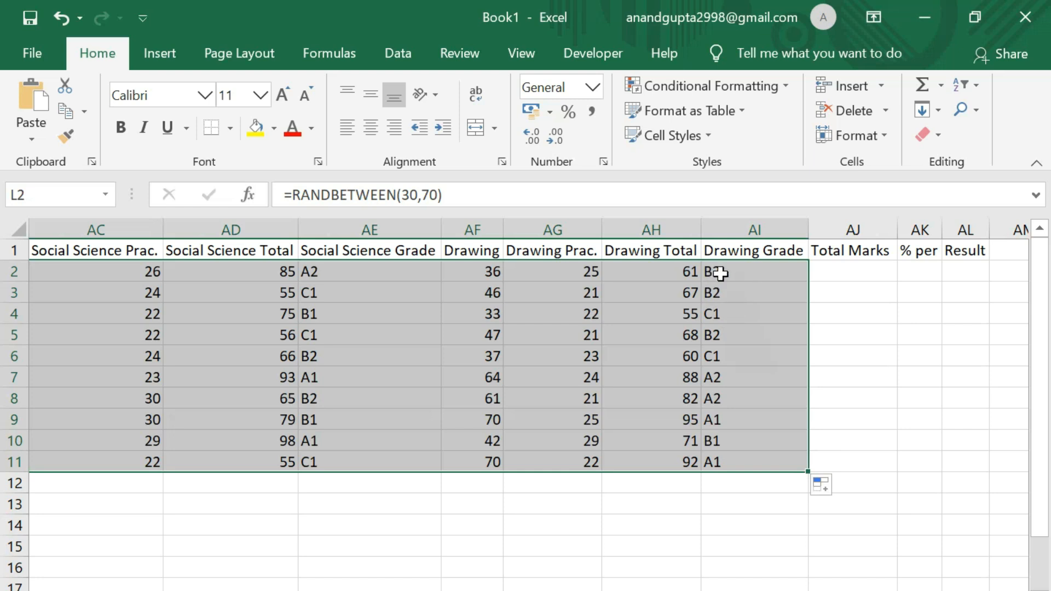
# Review the Hindi marks and the copied English marks, practical, total and grade columns
pyautogui.hscroll(-7, 525, 366)
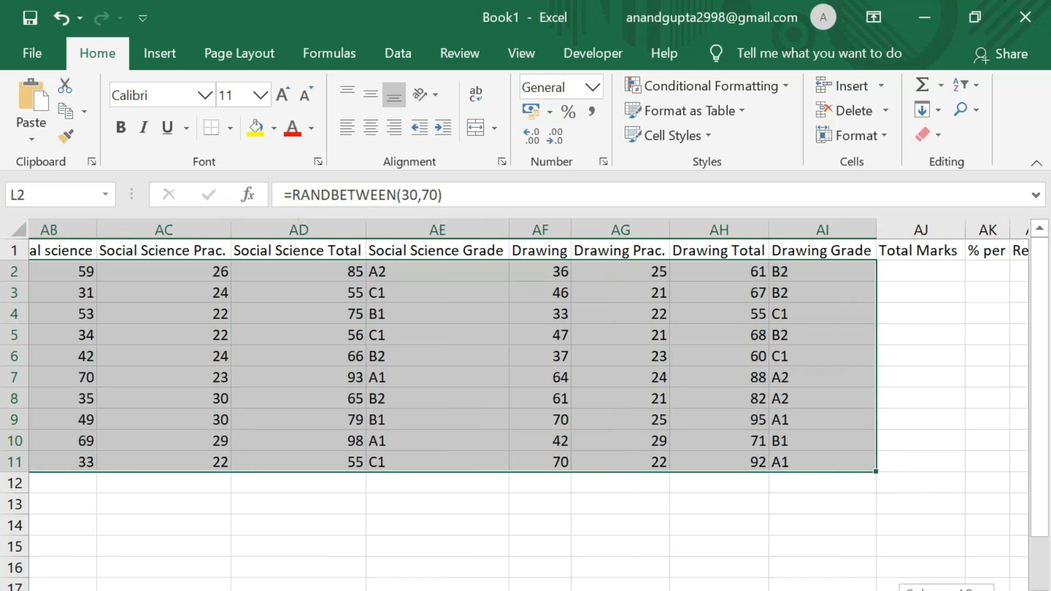
pyautogui.hscroll(-4, 731, 569)
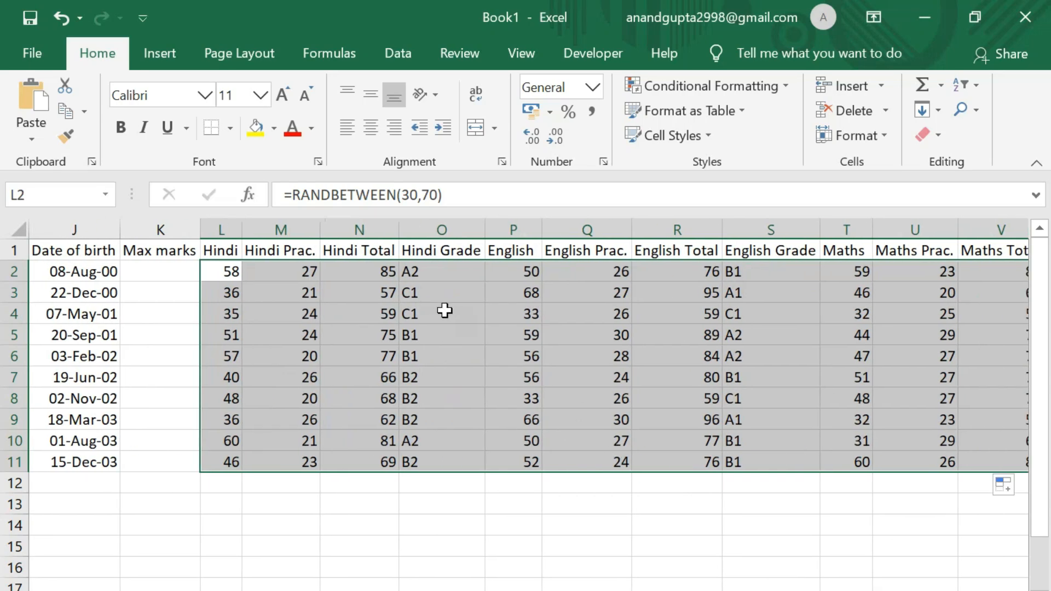
pyautogui.moveTo(228, 275); pyautogui.dragTo(222, 466)
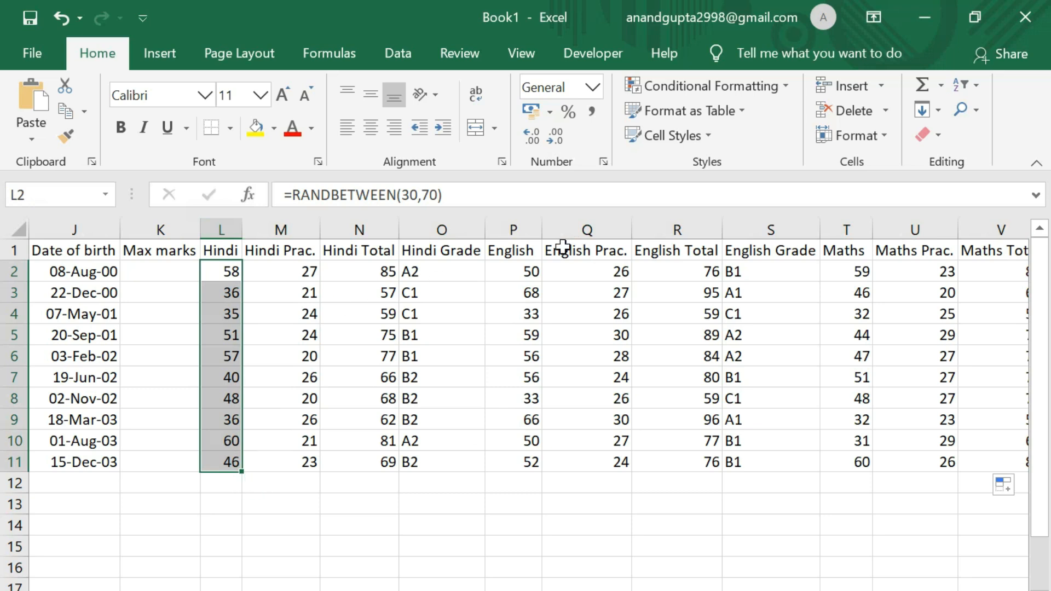
pyautogui.moveTo(517, 268); pyautogui.dragTo(534, 463)
pyautogui.moveTo(633, 268); pyautogui.dragTo(621, 463)
pyautogui.moveTo(684, 271); pyautogui.dragTo(688, 460)
pyautogui.click(766, 265)
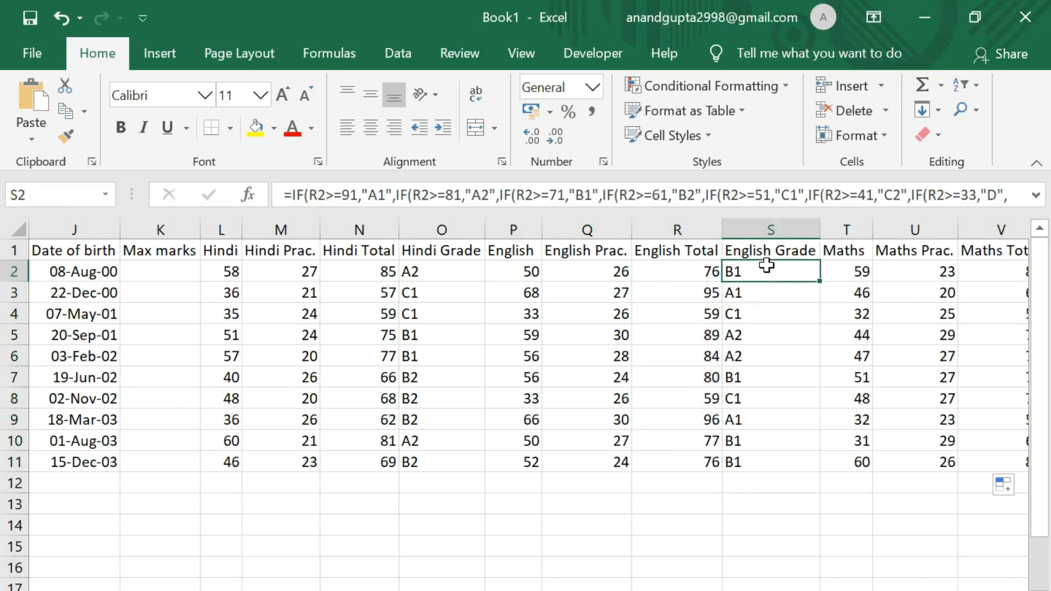
# Check the copied row 2 formulas cell by cell from the Maths columns through Drawing Total
pyautogui.press('Right')
pyautogui.press('Right')
pyautogui.press('Right')
pyautogui.press('Right')
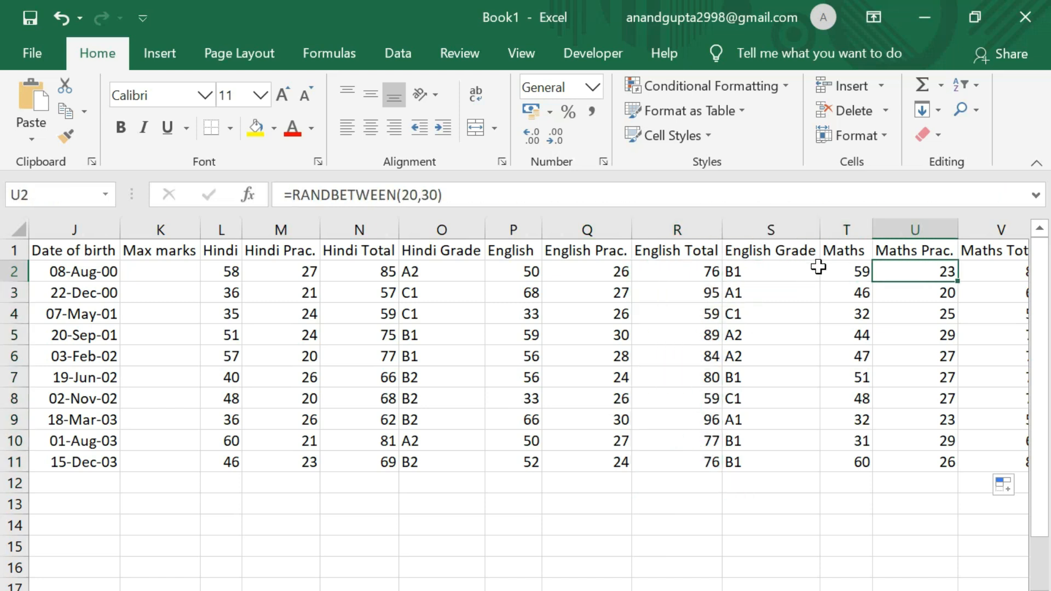
pyautogui.press('Right')
pyautogui.press('Right')
pyautogui.press('Right')
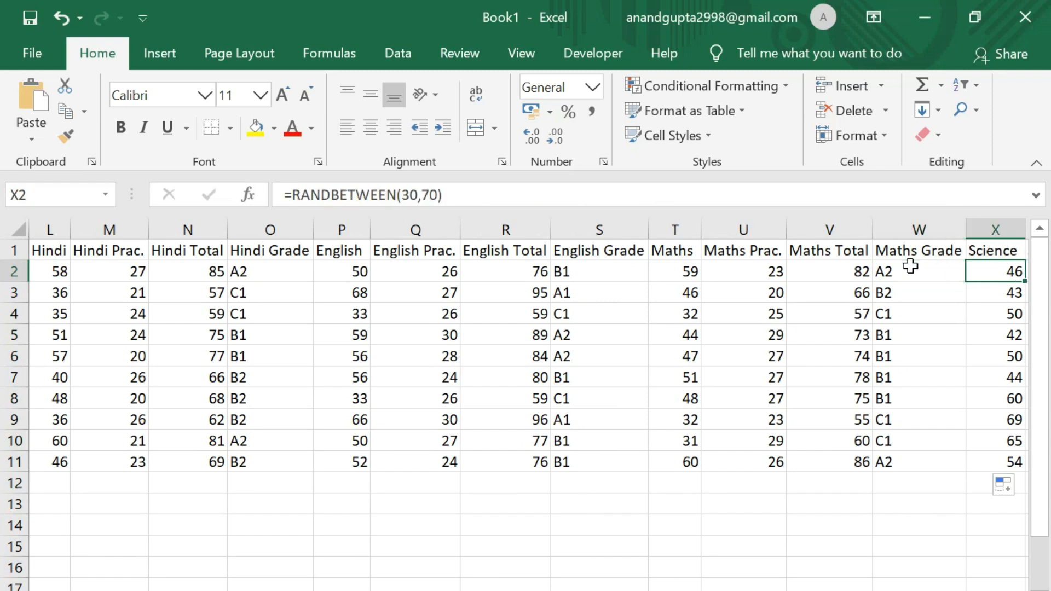
pyautogui.press('Right')
pyautogui.press('Right')
pyautogui.press('Right')
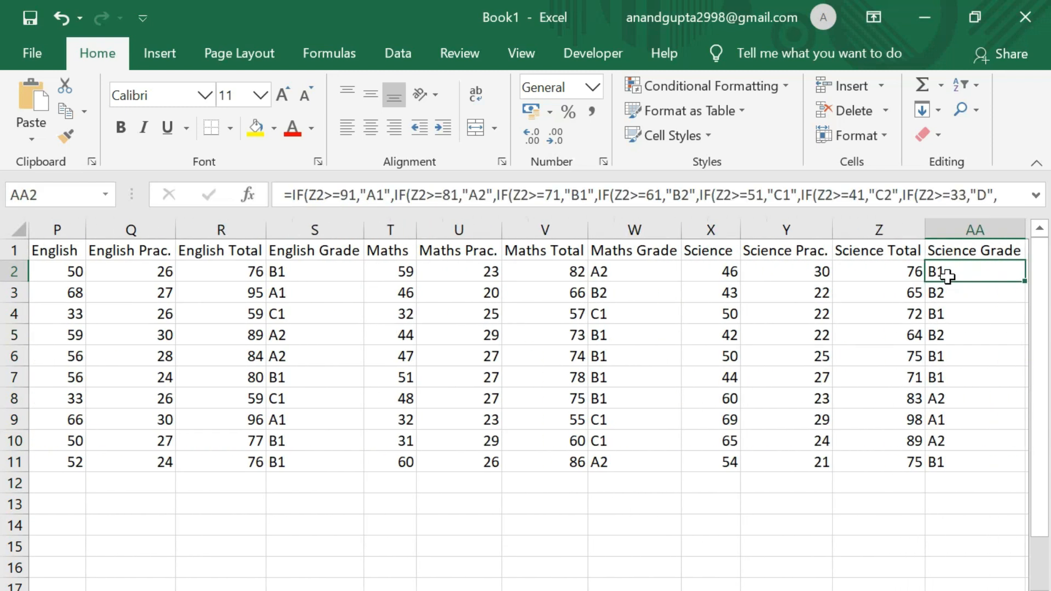
pyautogui.press('Right')
pyautogui.press('Right')
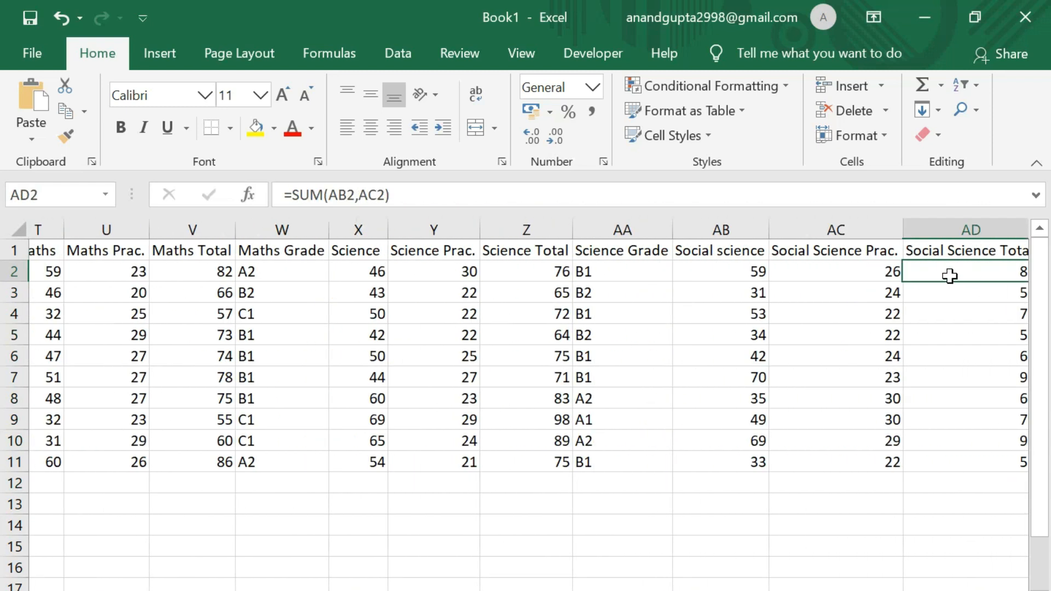
pyautogui.press('Right')
pyautogui.press('Right')
pyautogui.press('Right')
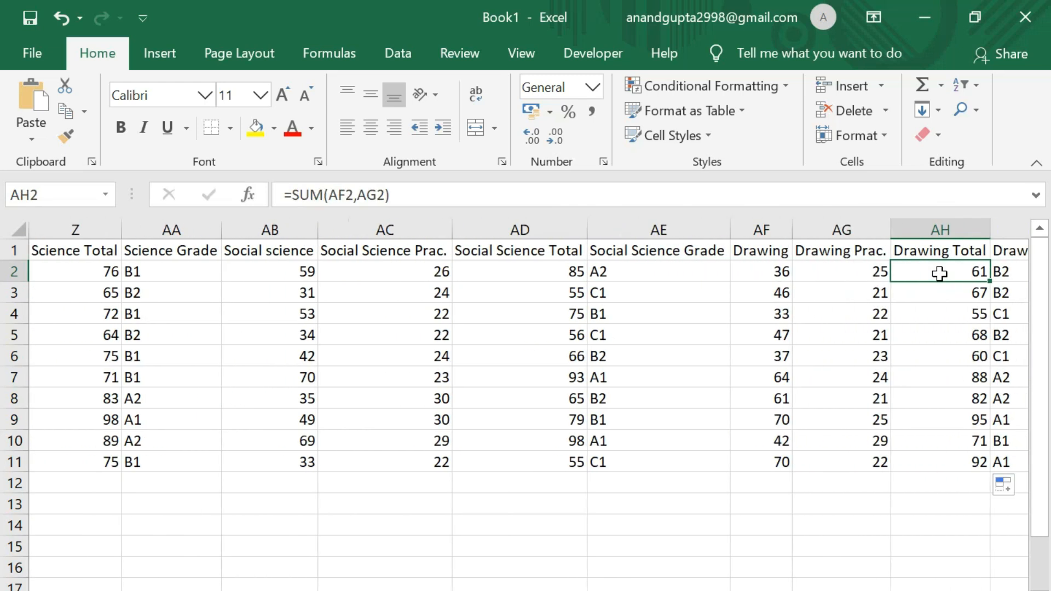
# Begin the Total Marks formula in AJ2 as a SUM of the Hindi, English and Maths totals N2, R2 and V2
pyautogui.press('Right')
pyautogui.press('Right')
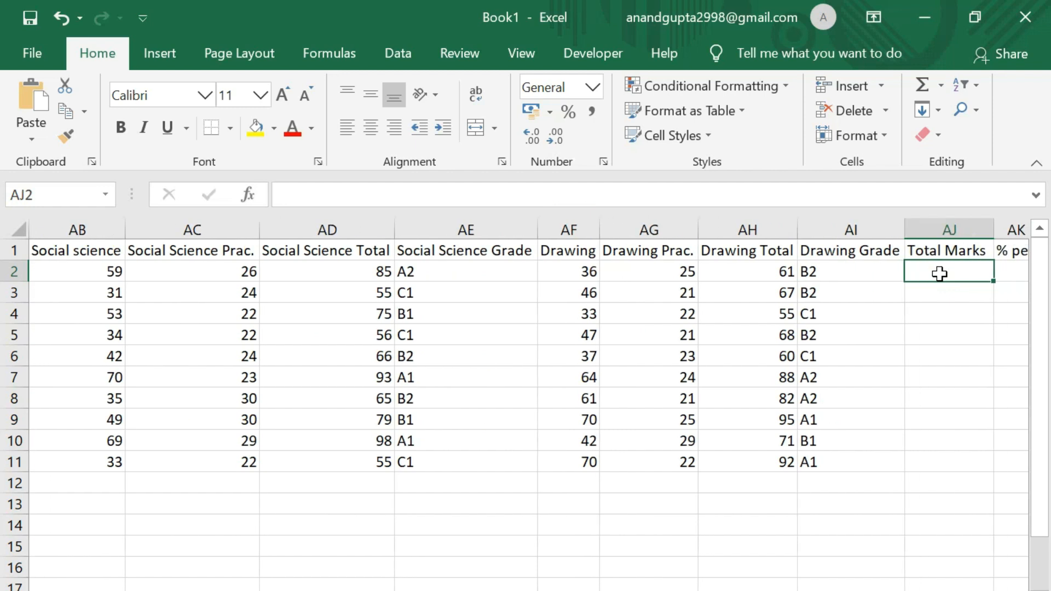
pyautogui.write('=')
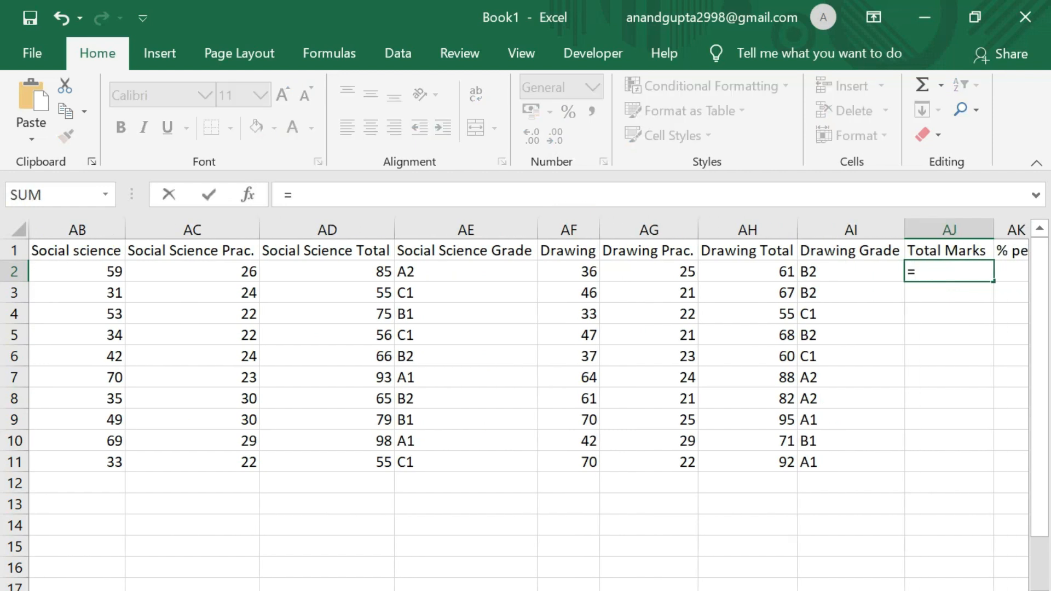
pyautogui.write('sum')
pyautogui.press('Tab')
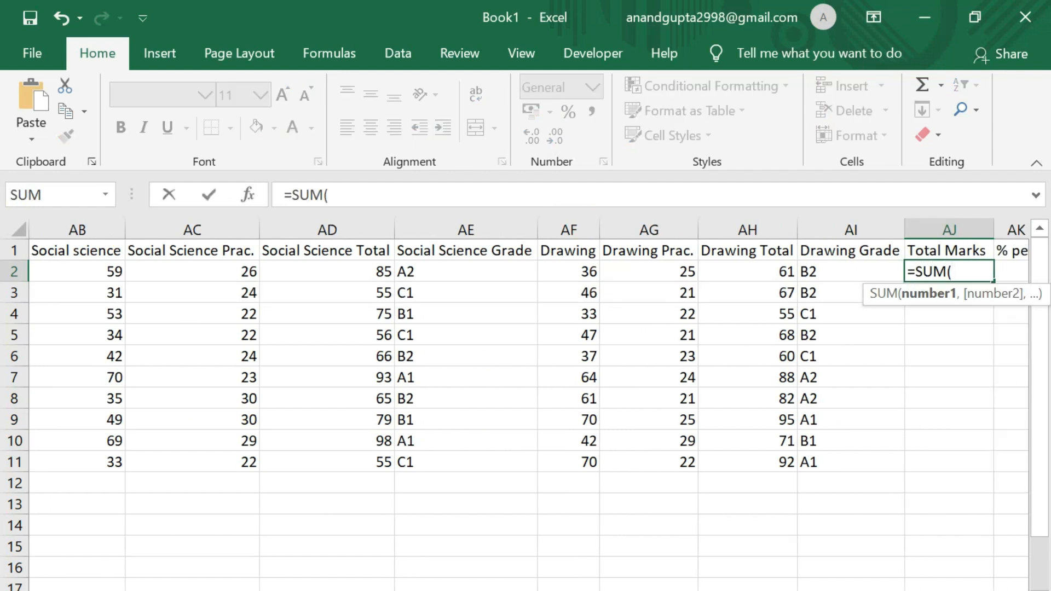
pyautogui.hscroll(-10, 525, 405)
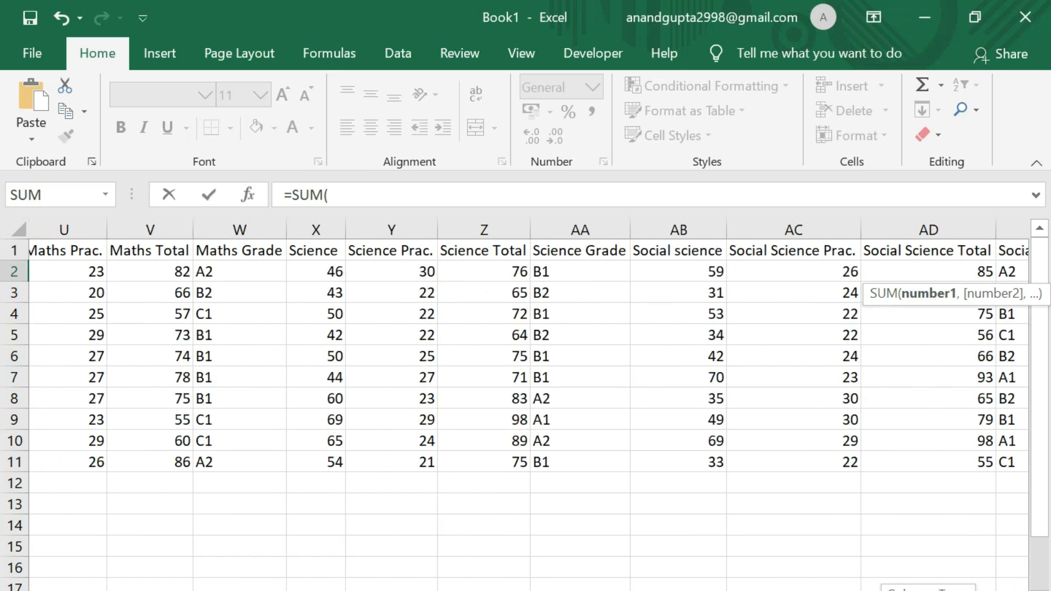
pyautogui.moveTo(928, 590); pyautogui.dragTo(928, 590)
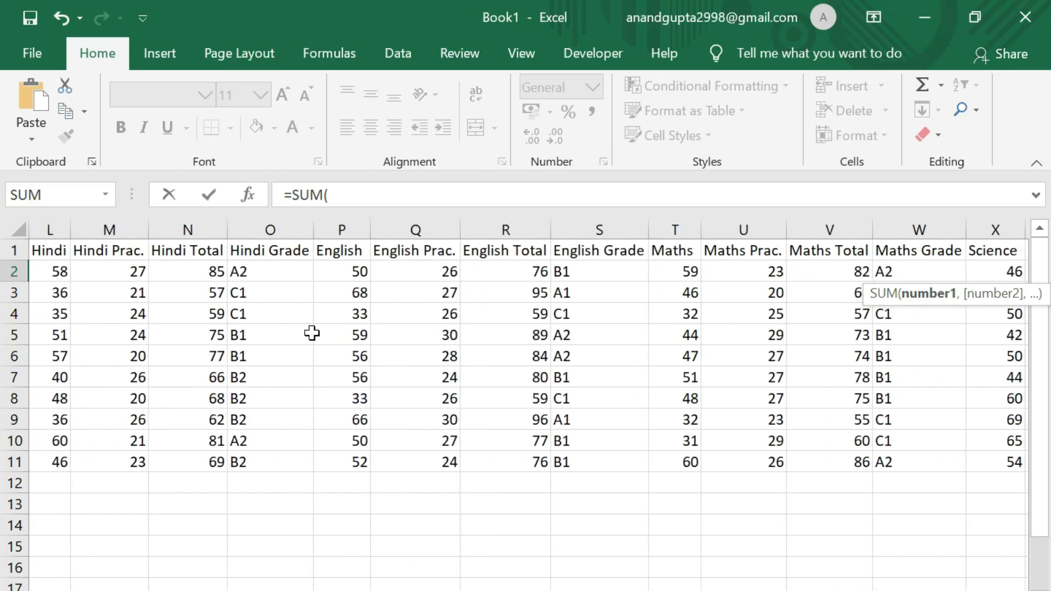
pyautogui.click(196, 266)
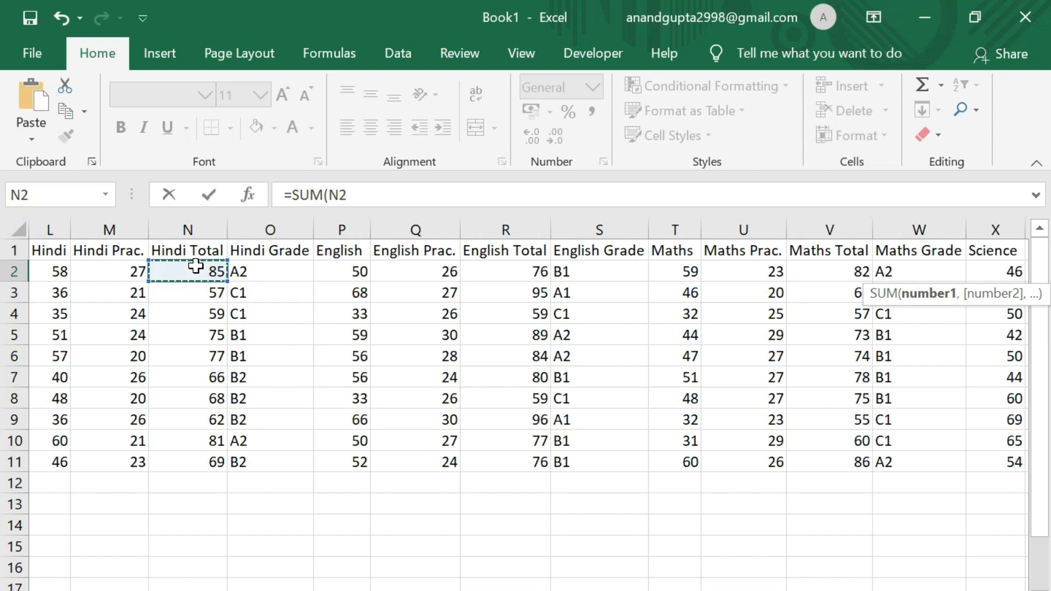
pyautogui.write(',')
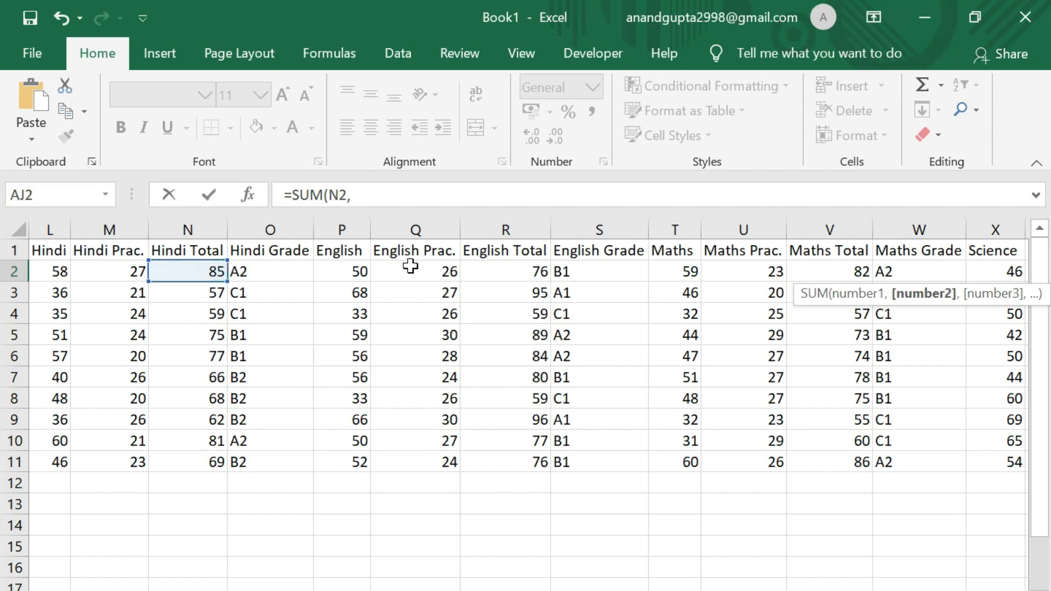
pyautogui.click(503, 267)
pyautogui.write(',')
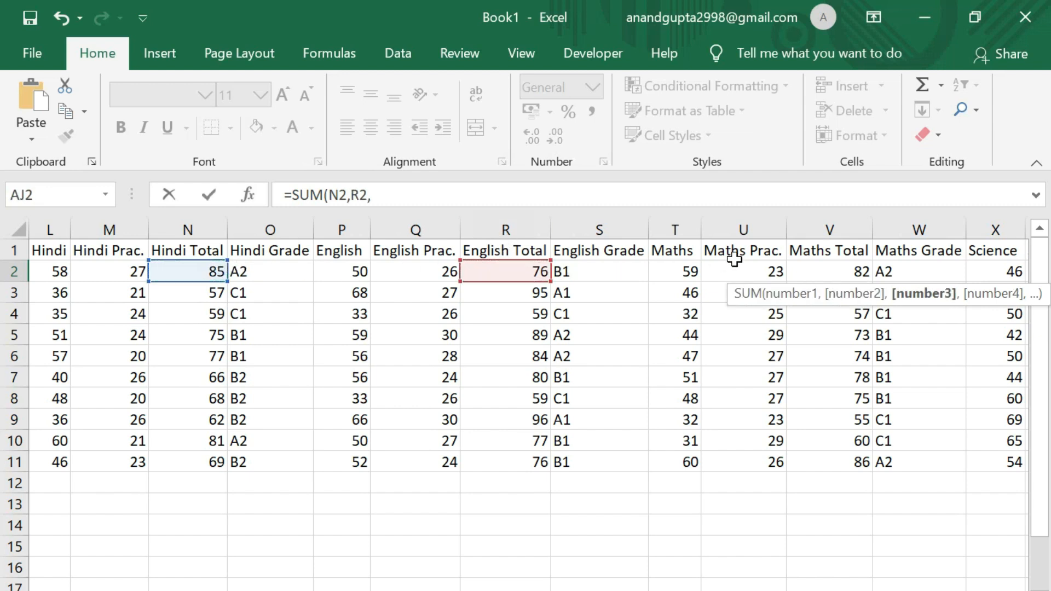
pyautogui.click(827, 267)
pyautogui.write(',')
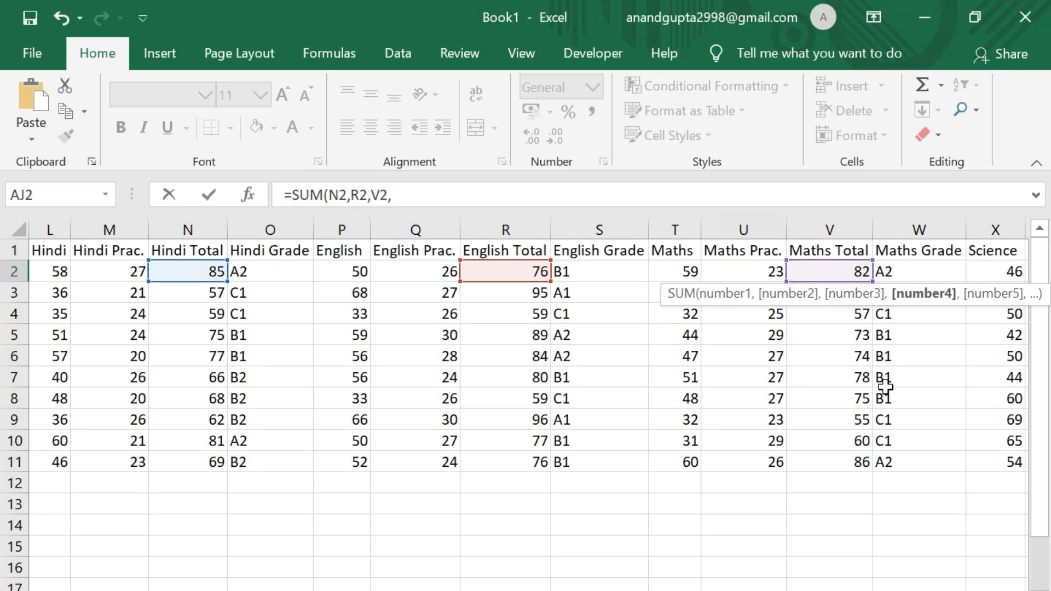
# Complete the AJ2 SUM formula with the Science, Social Science and Drawing totals Z2, AD2 and AH2
pyautogui.hscroll(5, 699, 317)
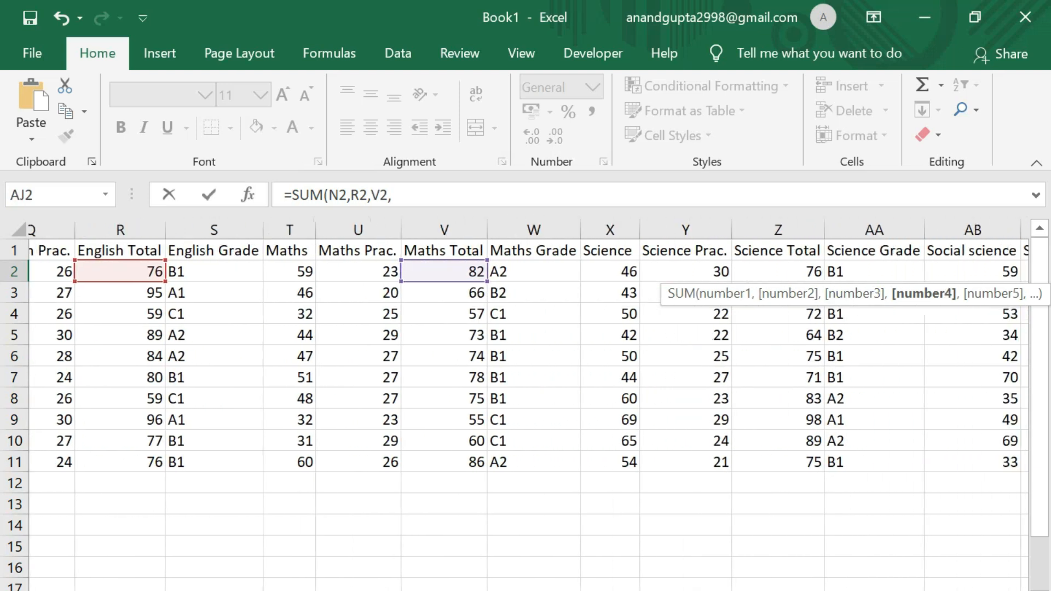
pyautogui.click(652, 268)
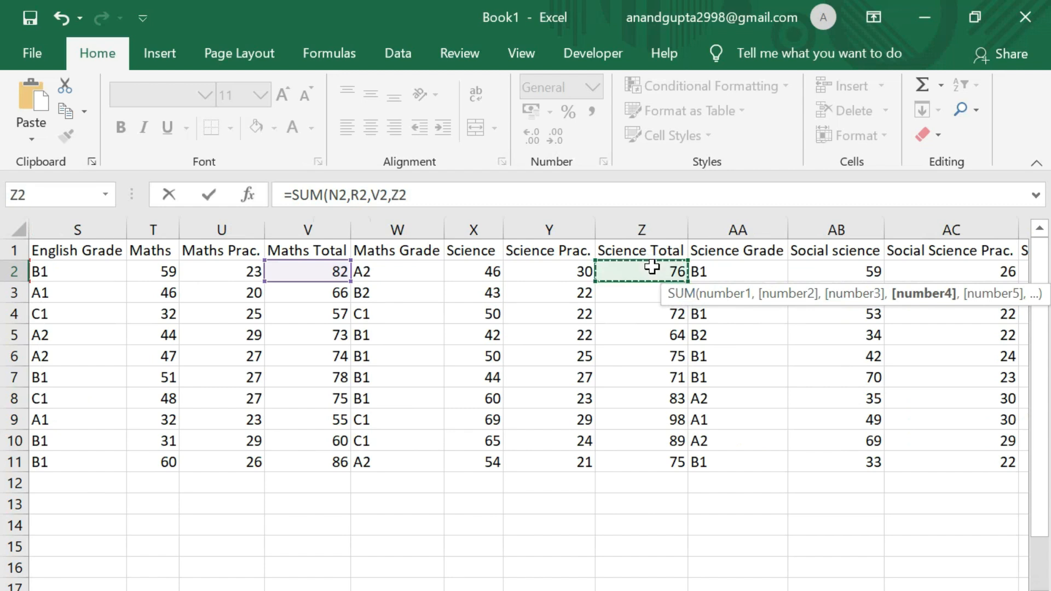
pyautogui.write(',')
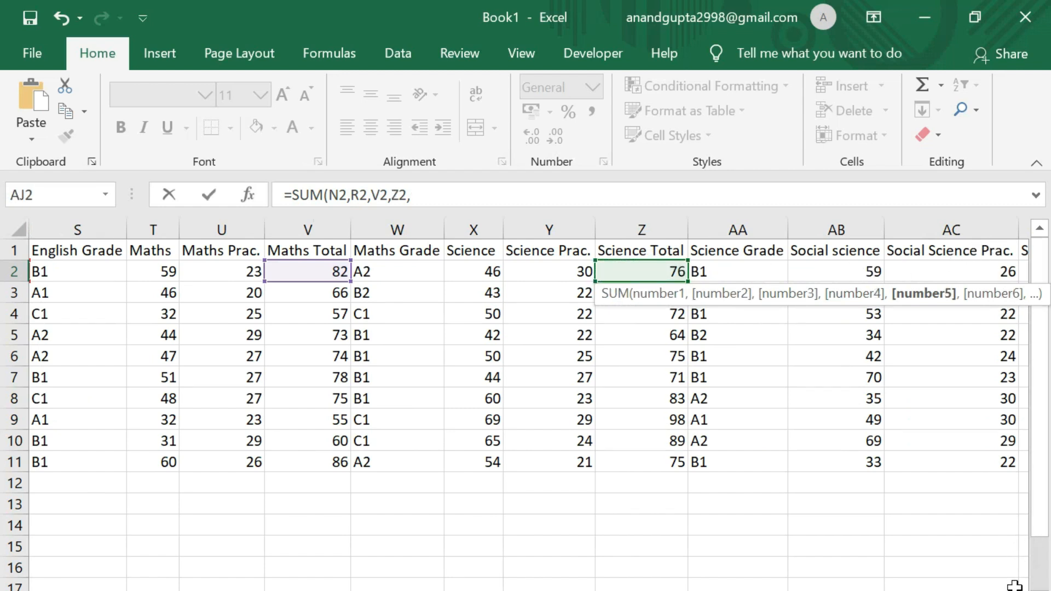
pyautogui.hscroll(6, 1015, 584)
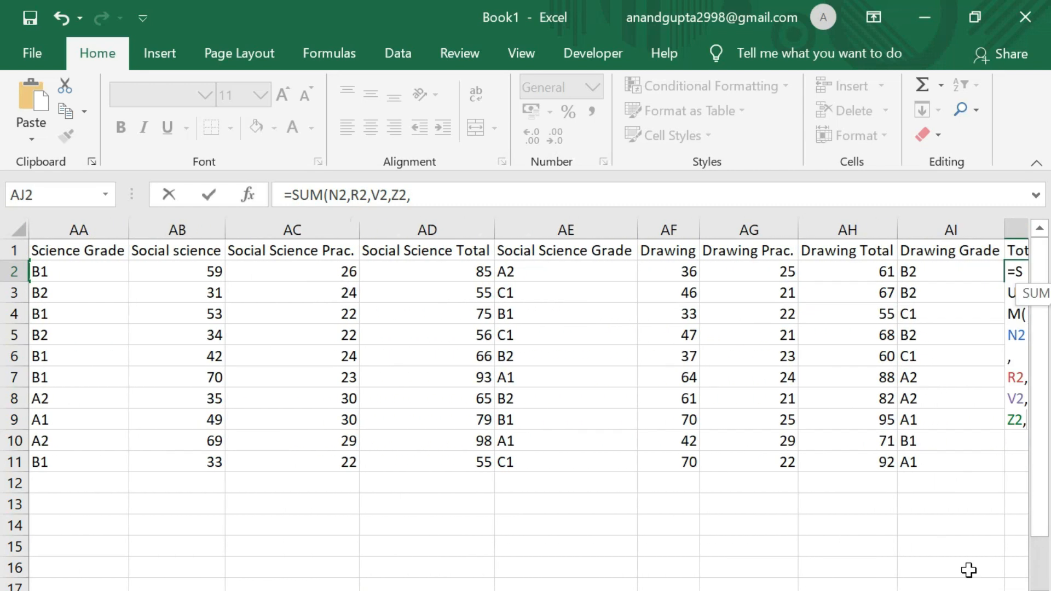
pyautogui.click(450, 270)
pyautogui.write(',')
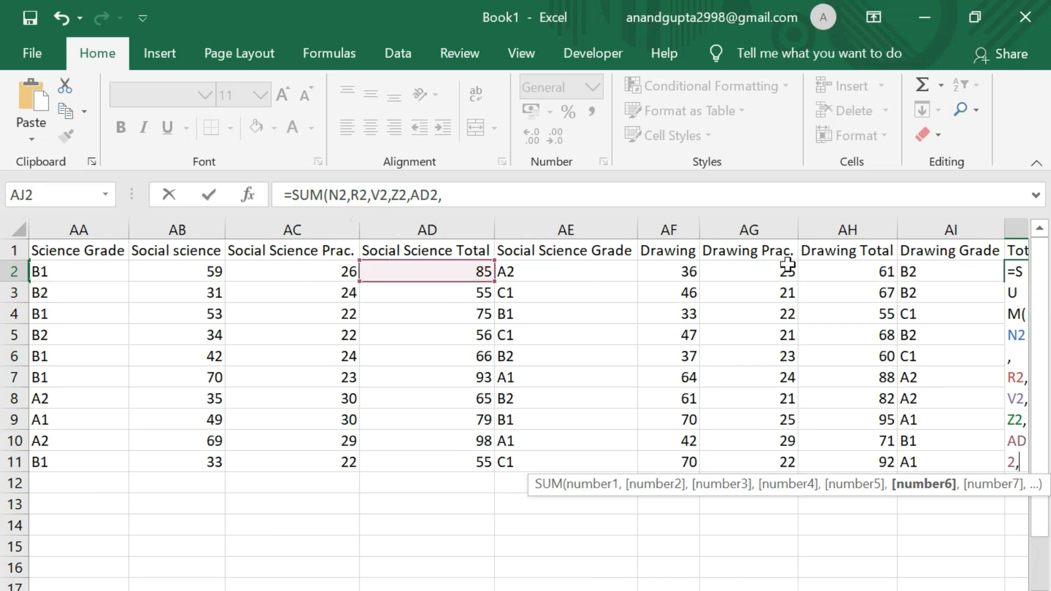
pyautogui.click(856, 268)
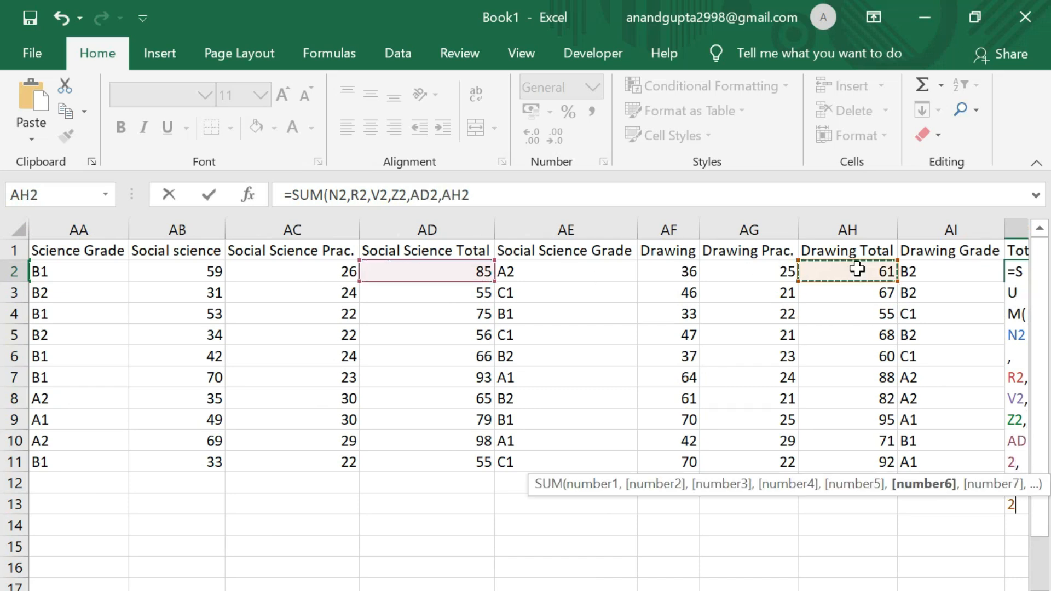
pyautogui.write(')')
pyautogui.press('Return')
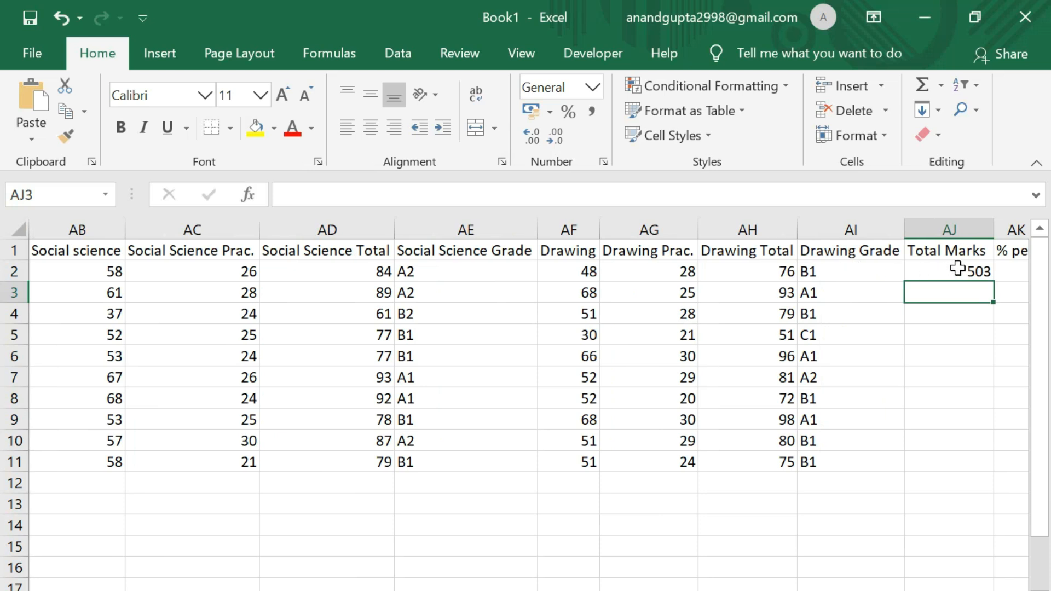
# Fill the Total Marks formula from AJ2 down to AJ11
pyautogui.click(968, 272)
pyautogui.moveTo(993, 283); pyautogui.dragTo(1000, 471)
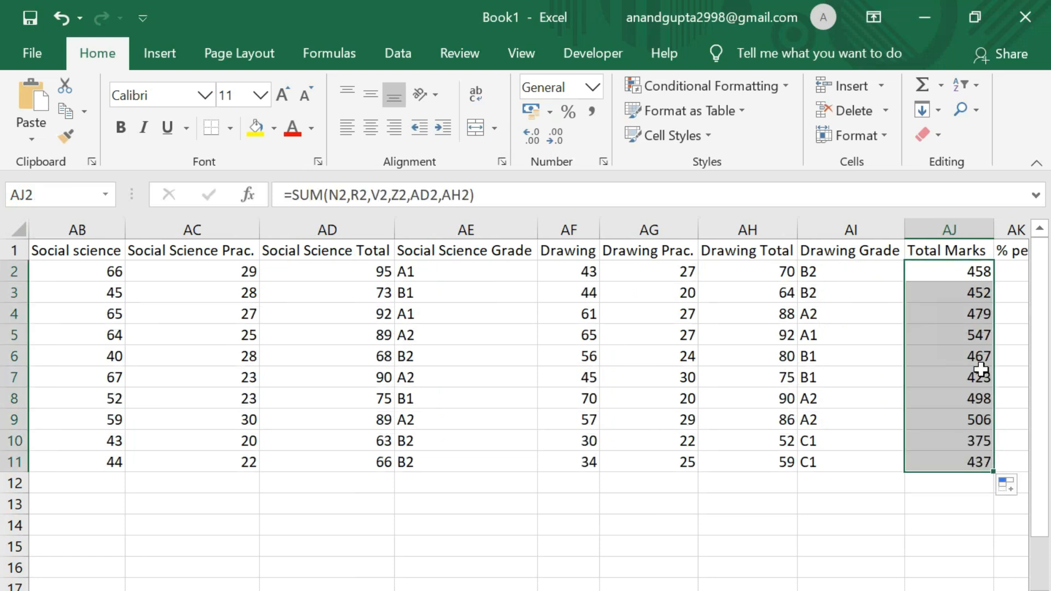
pyautogui.hscroll(2, 525, 405)
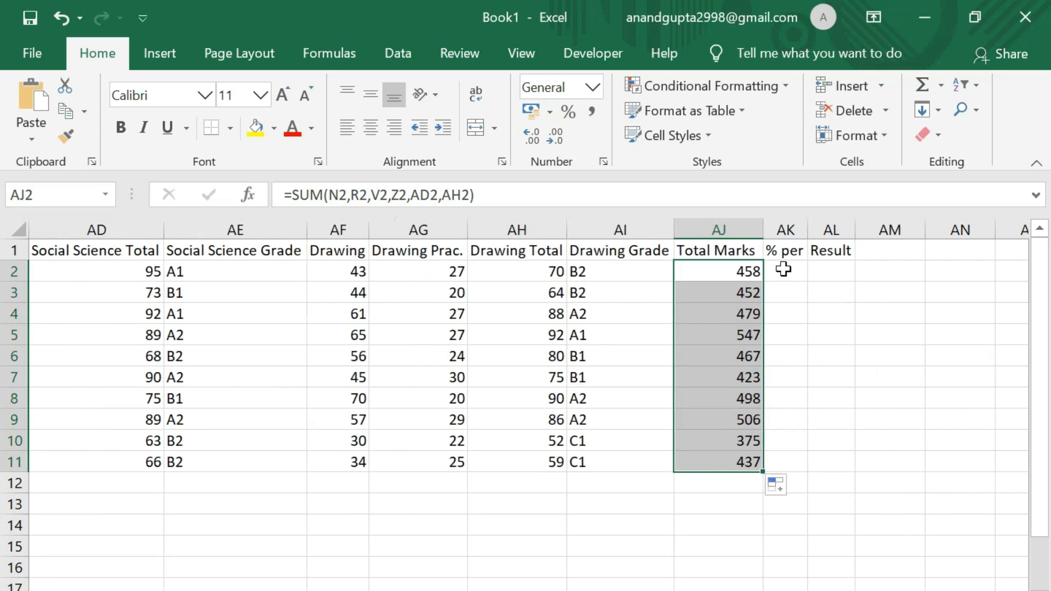
# Copy the subject marks and grades in L2:AI11 and paste them over the same range as values only
pyautogui.click(684, 271)
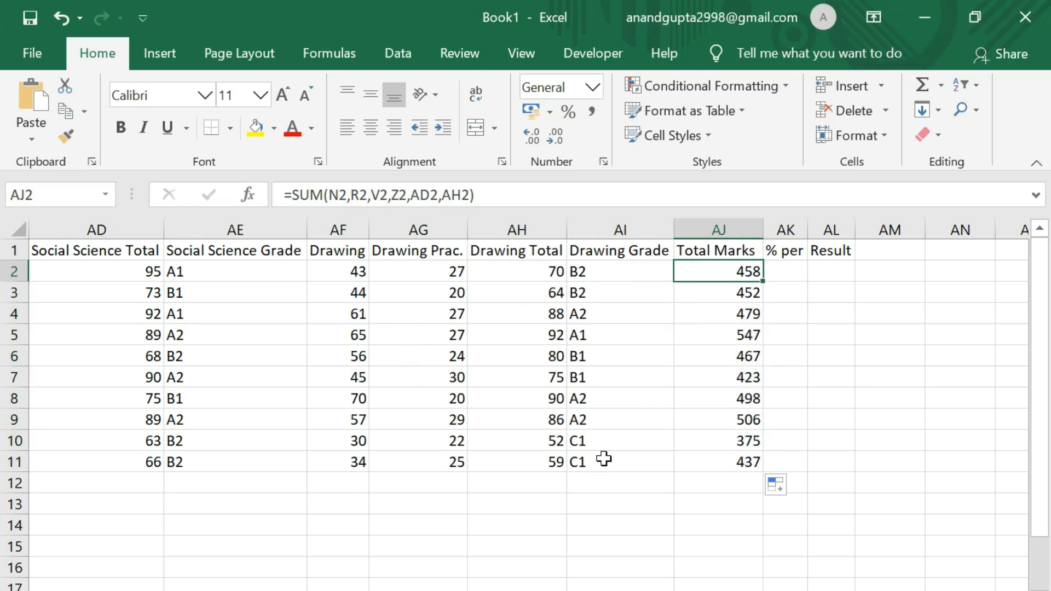
pyautogui.moveTo(605, 462); pyautogui.dragTo(485, 264)
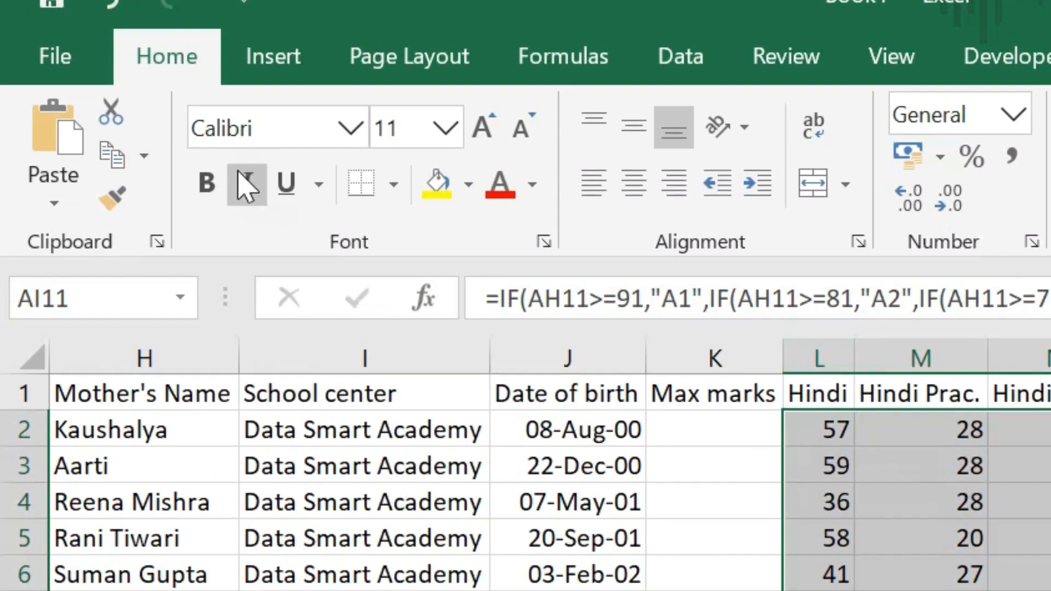
pyautogui.click(113, 160)
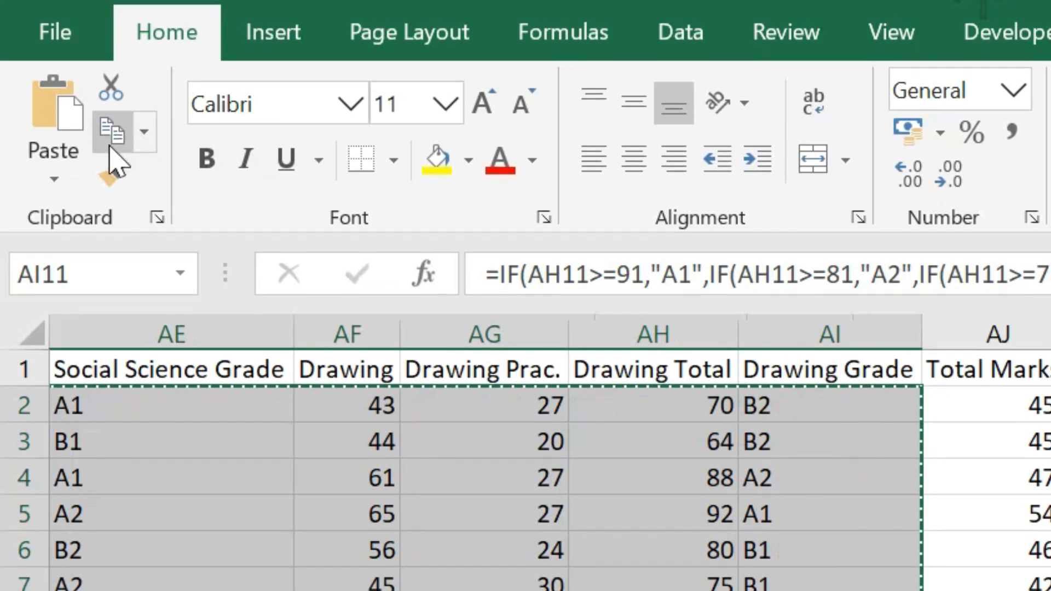
pyautogui.click(54, 160)
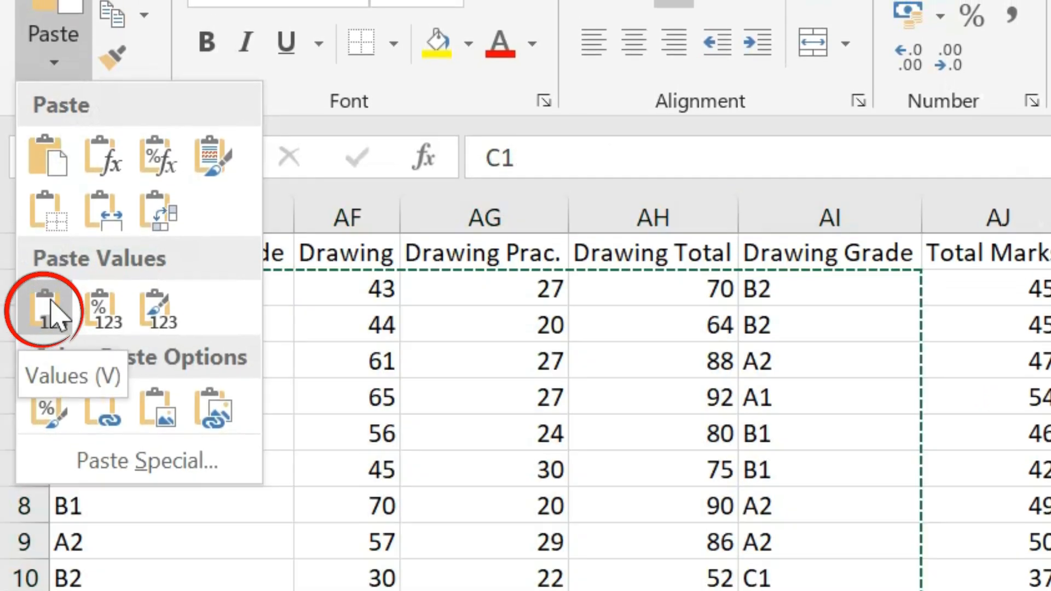
pyautogui.click(52, 312)
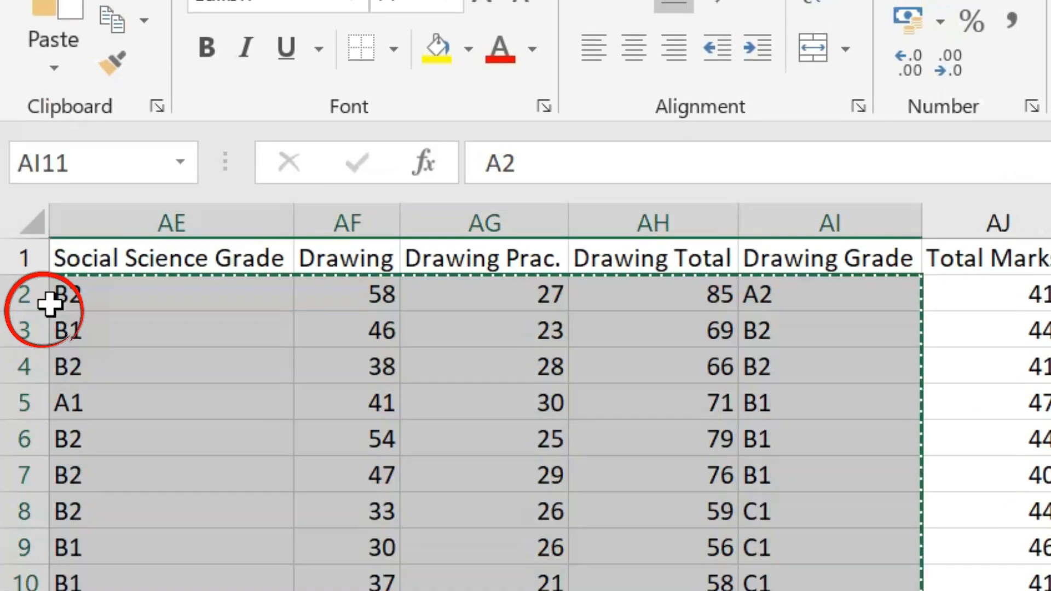
pyautogui.press('Escape')
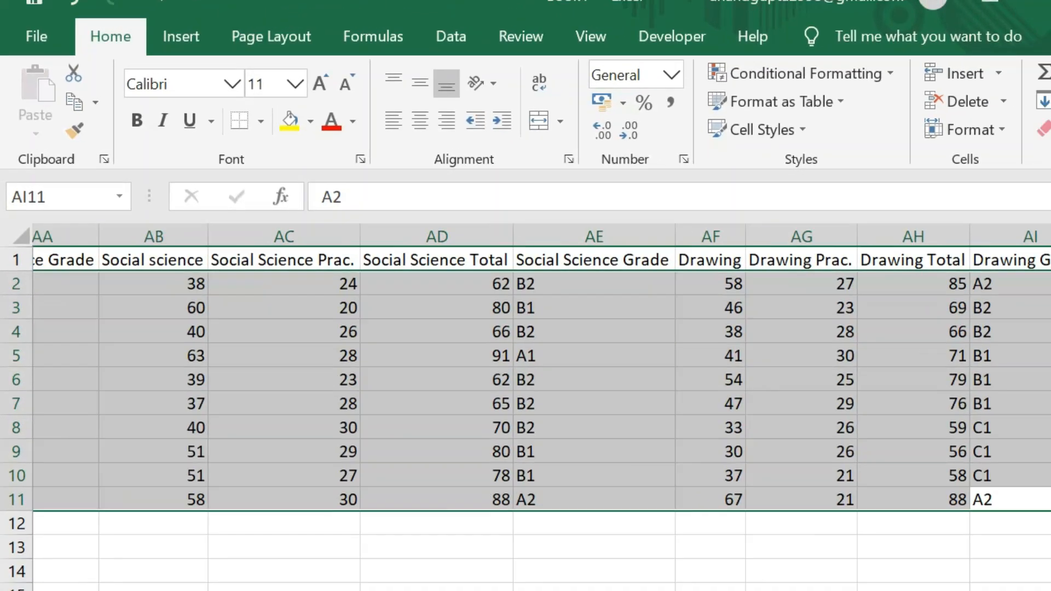
# Enter the percentage formula =AJ2/600*100 in AK2 and fill it down to AK11
pyautogui.moveTo(964, 590); pyautogui.dragTo(937, 590)
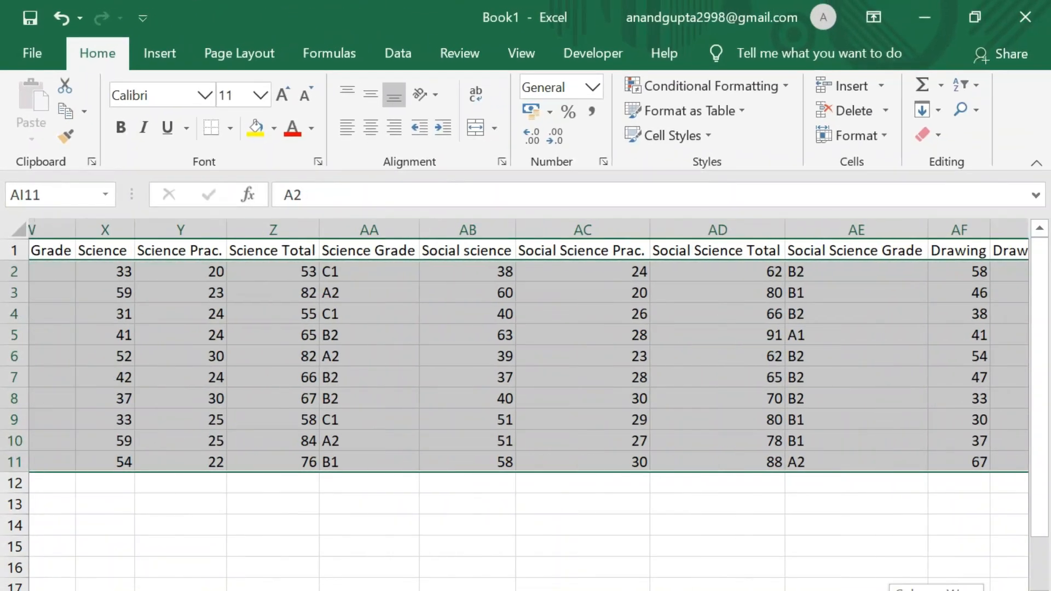
pyautogui.moveTo(865, 590); pyautogui.dragTo(989, 590)
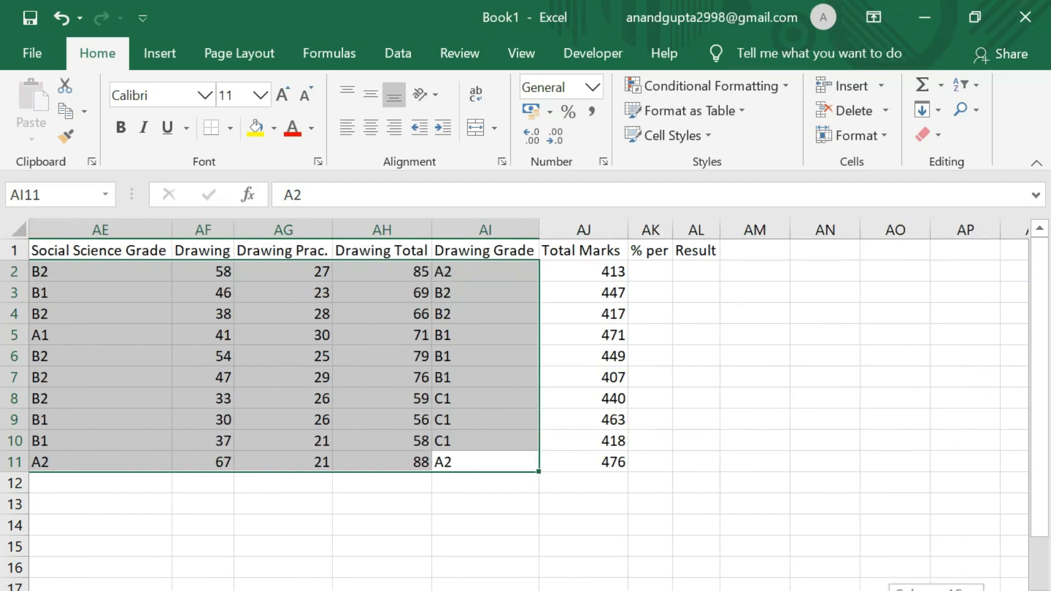
pyautogui.click(584, 272)
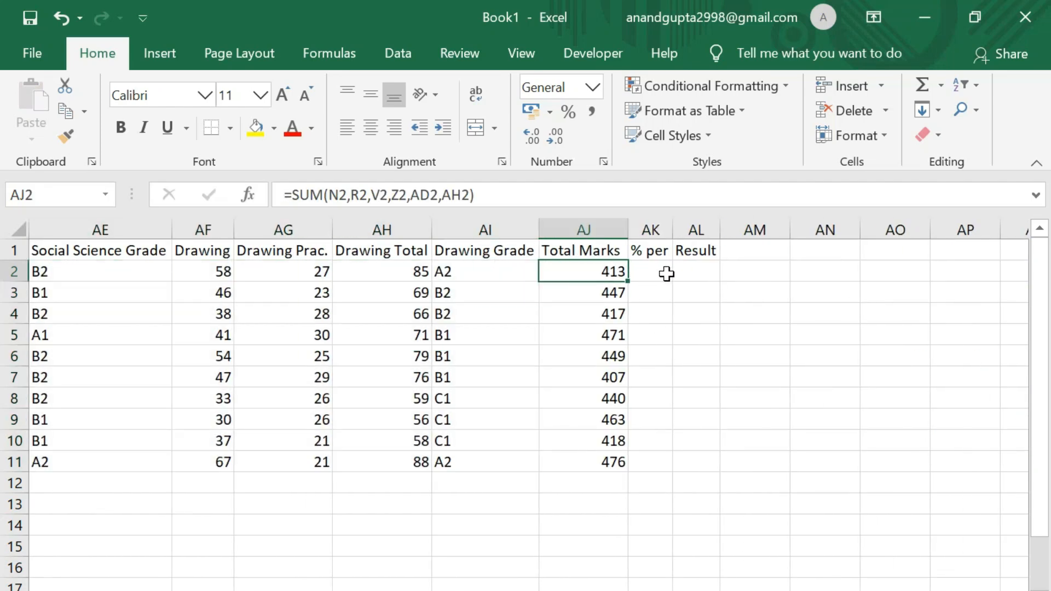
pyautogui.click(666, 274)
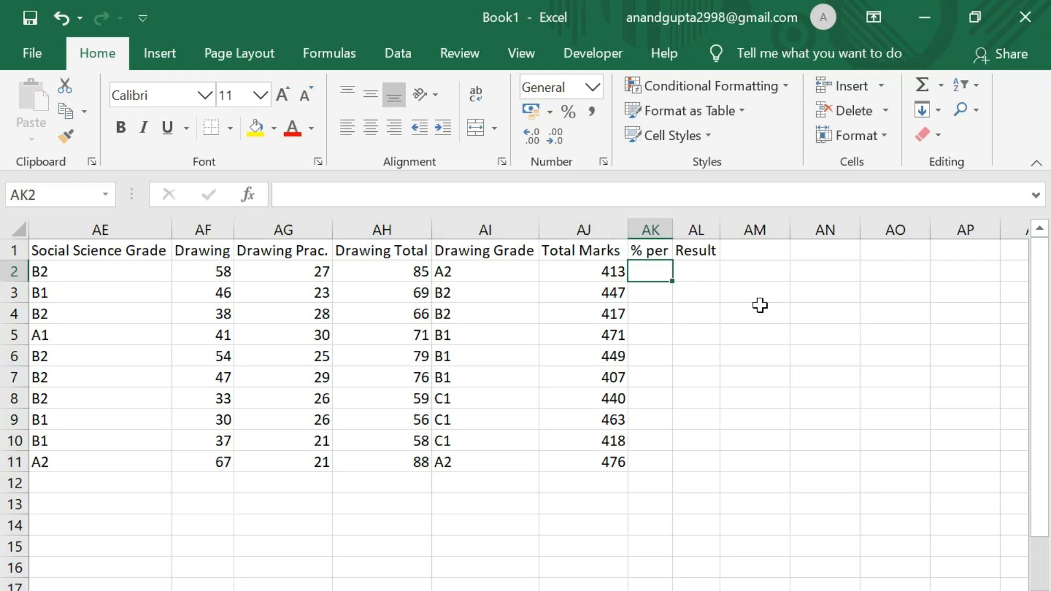
pyautogui.write('=')
pyautogui.press('Left')
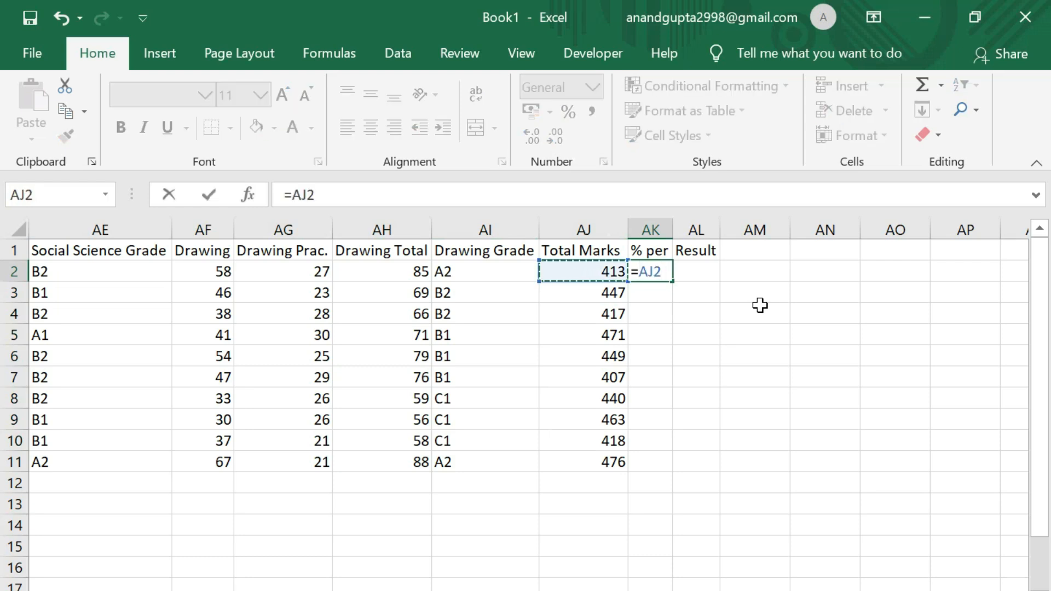
pyautogui.write('/600*100')
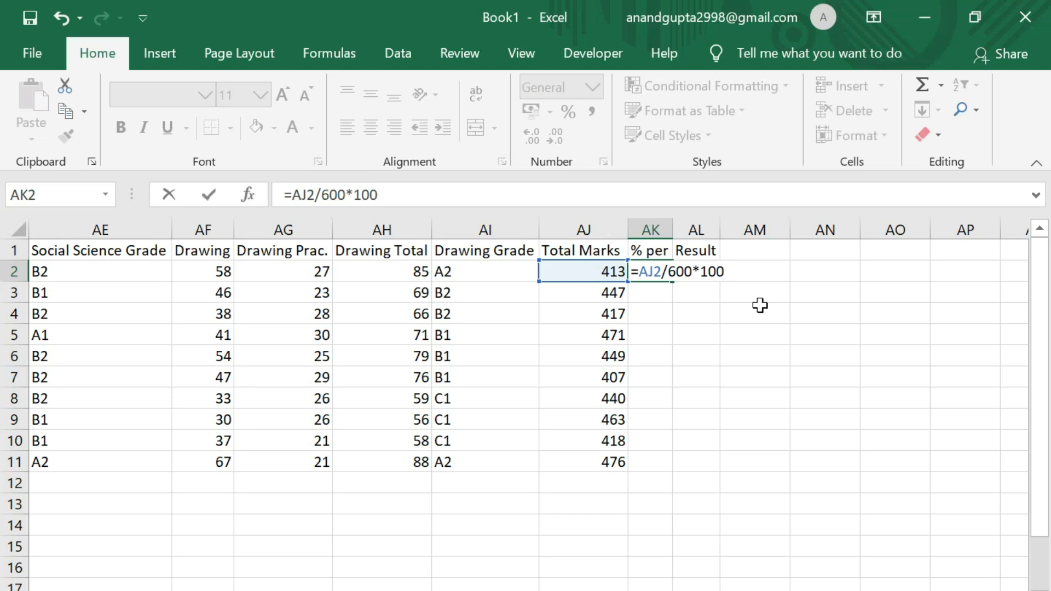
pyautogui.press('Return')
pyautogui.click(667, 280)
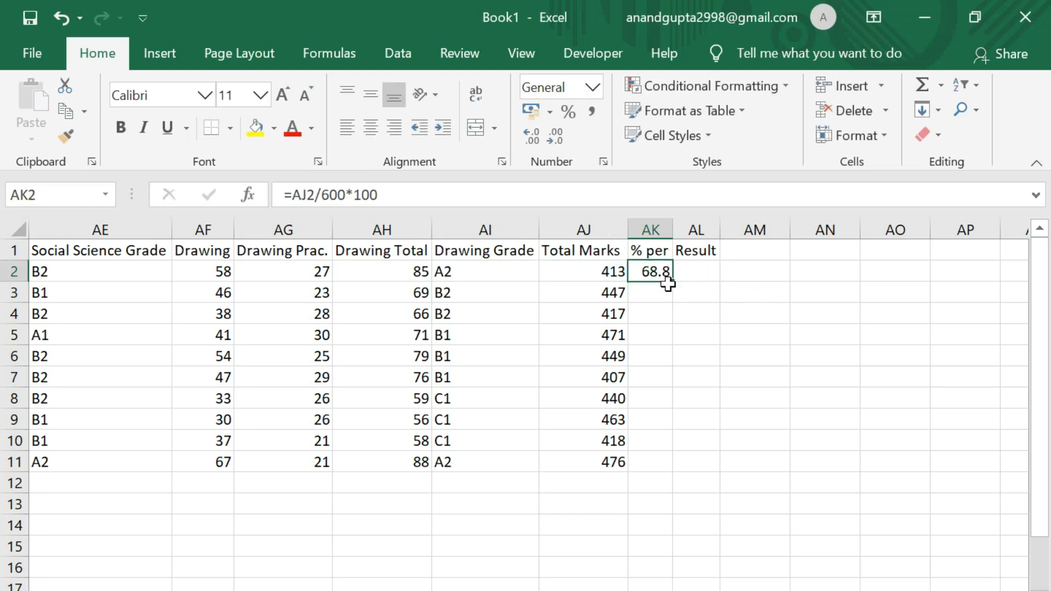
pyautogui.moveTo(673, 284); pyautogui.dragTo(674, 473)
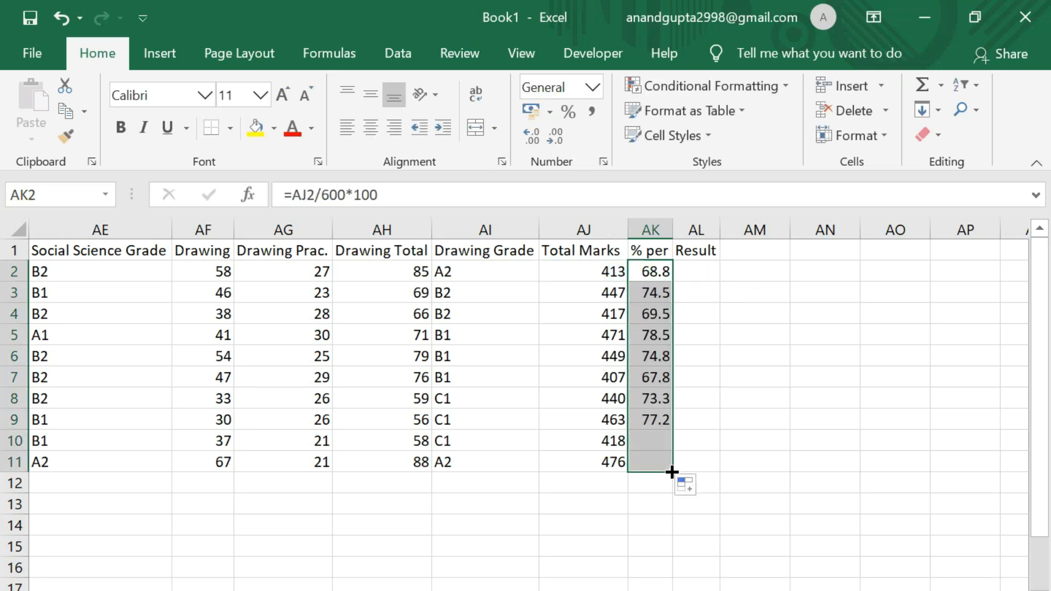
# Enter the formula =IF(AK2>=33,"Passed","Failed") in the first Result cell, AL2
pyautogui.click(705, 270)
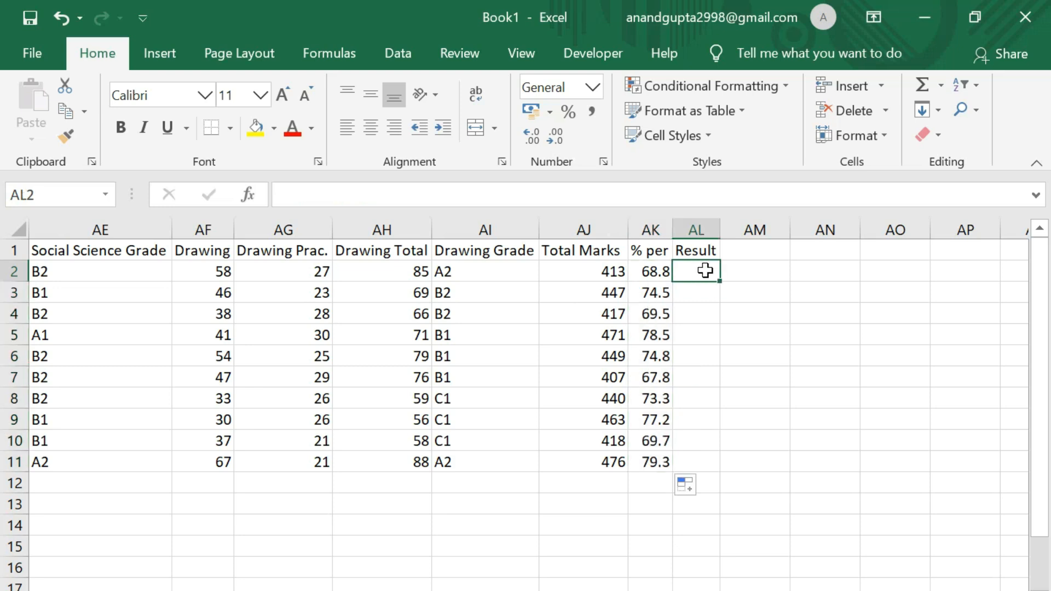
pyautogui.write('=if')
pyautogui.press('Tab')
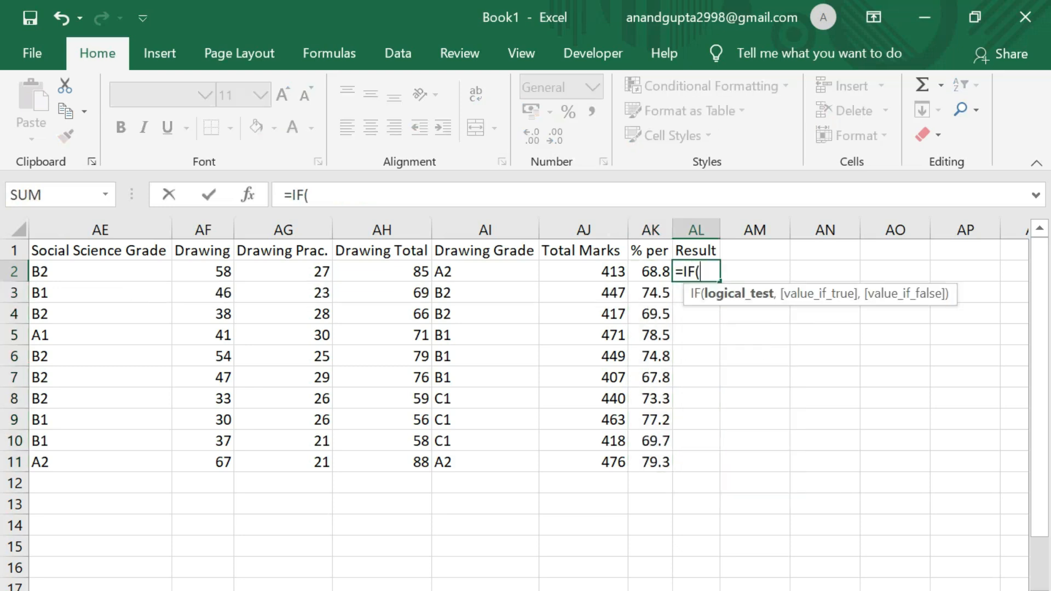
pyautogui.press('Left')
pyautogui.write('>')
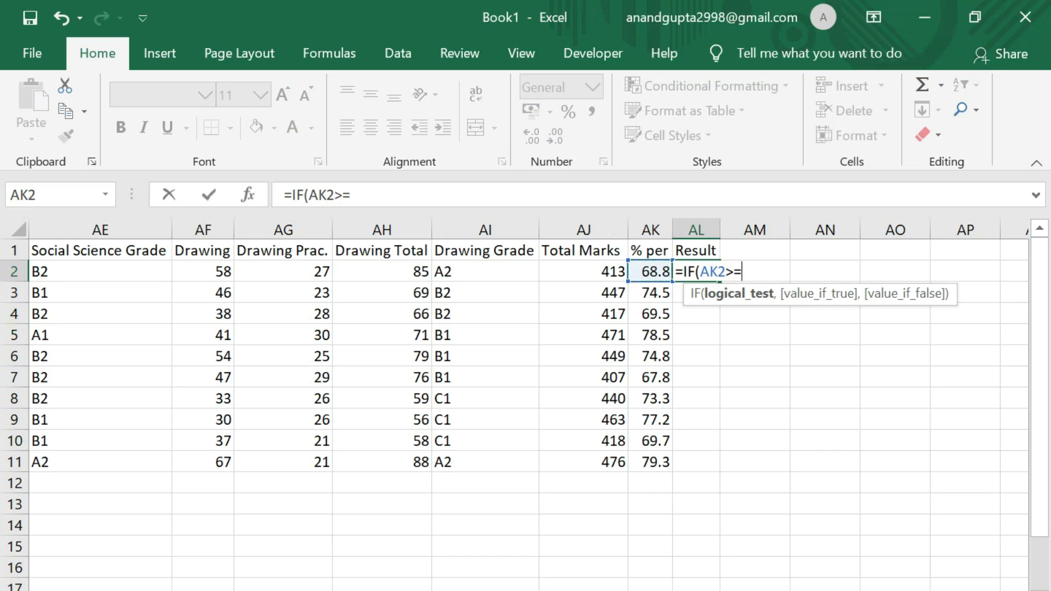
pyautogui.write('=33,"Pa')
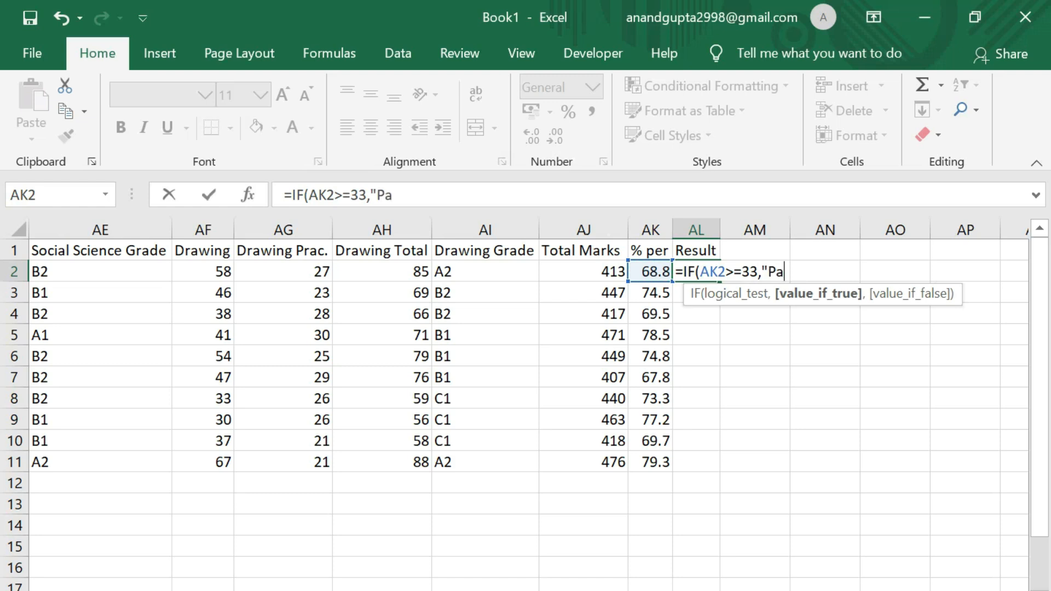
pyautogui.write('ssed","Failed"')
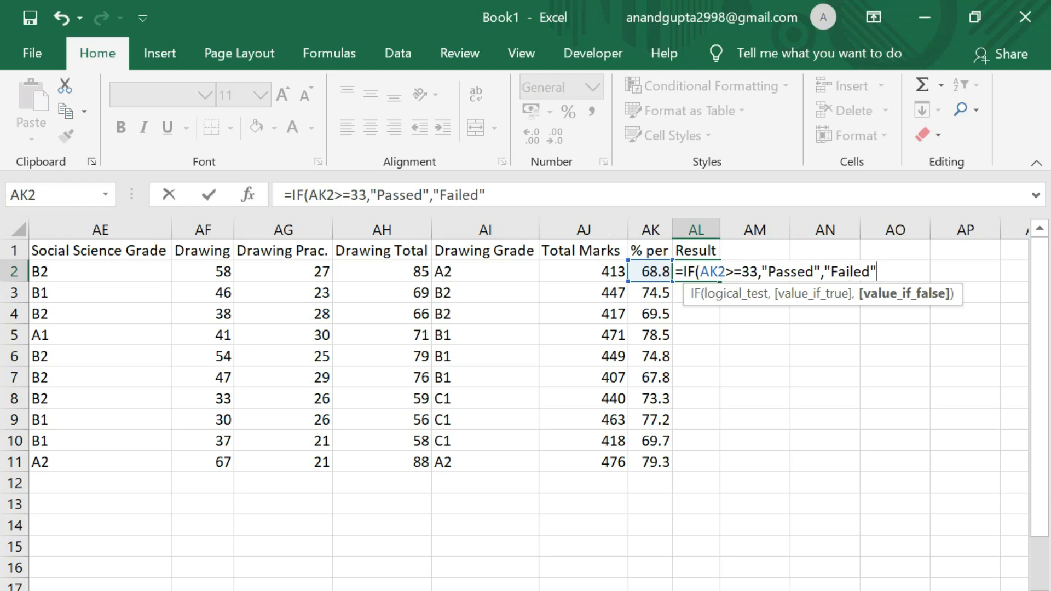
pyautogui.write(')')
pyautogui.press('Return')
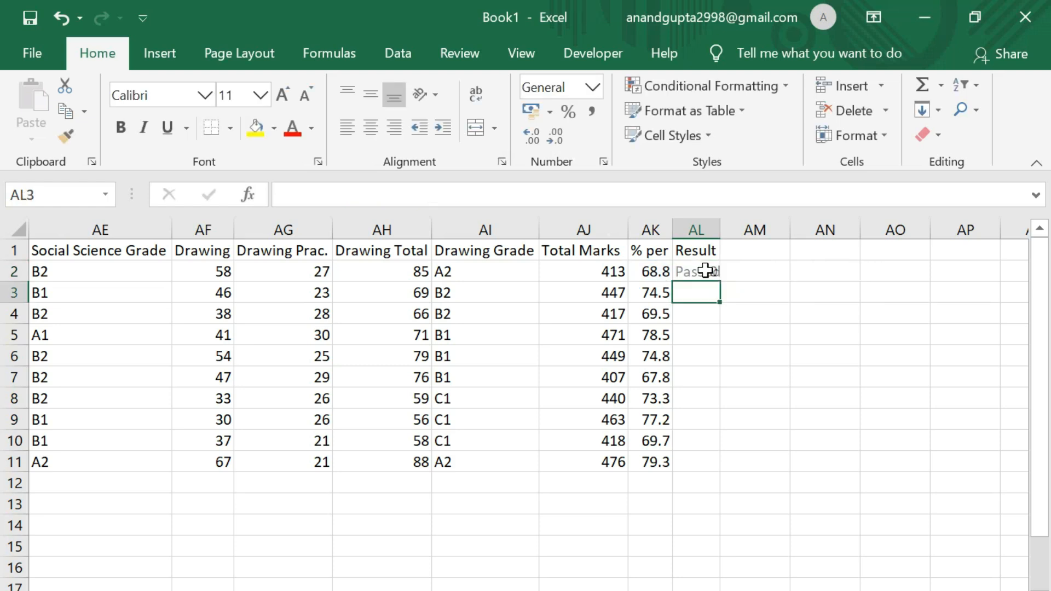
# Fill the Result formula from AL2 down to AL11 and widen column AL to fit the text
pyautogui.click(706, 271)
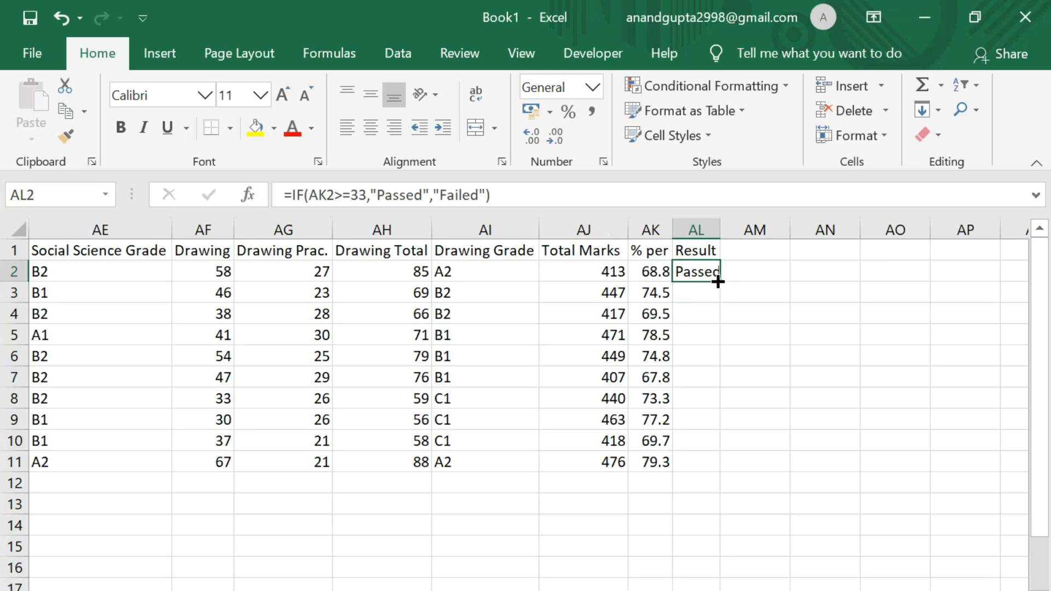
pyautogui.doubleClick(717, 281)
pyautogui.moveTo(718, 230); pyautogui.dragTo(737, 229)
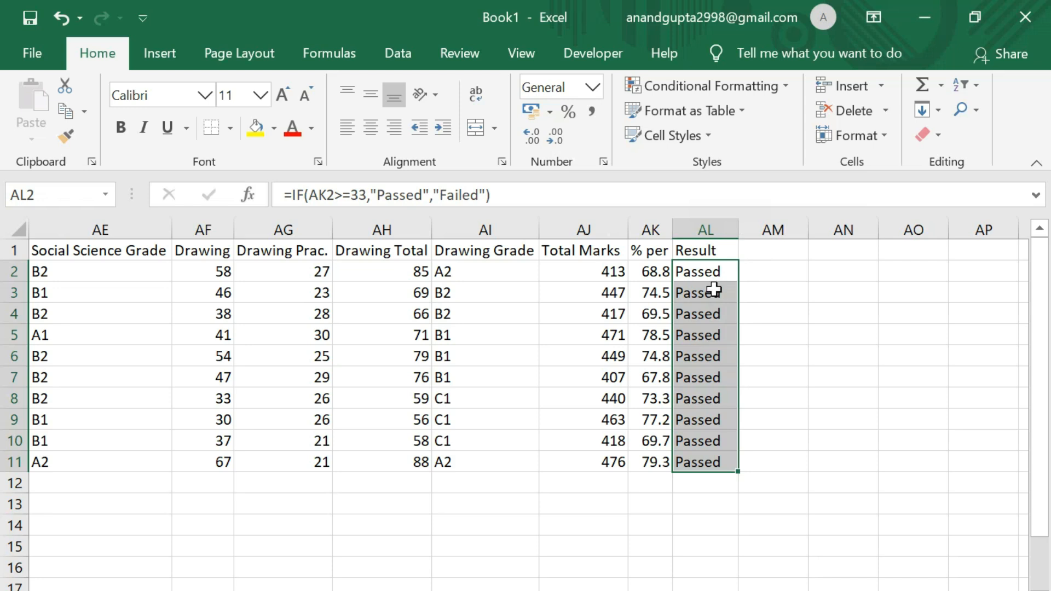
# Make the header row A1:AL1 bold and centre its text
pyautogui.click(712, 250)
pyautogui.hotkey('ctrl', 'shift', 'Left')
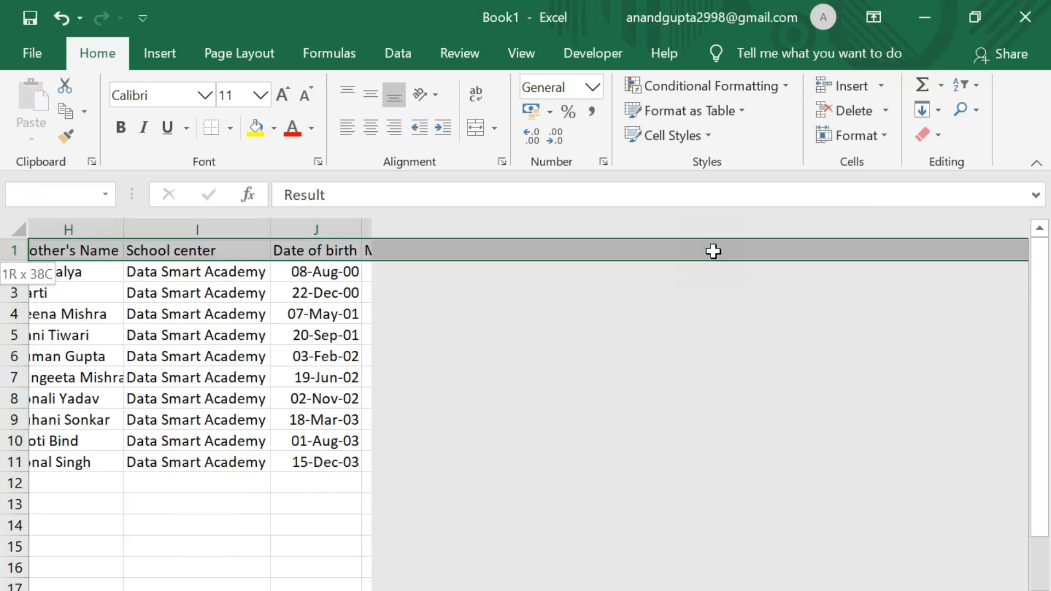
pyautogui.hotkey('ctrl', 'b')
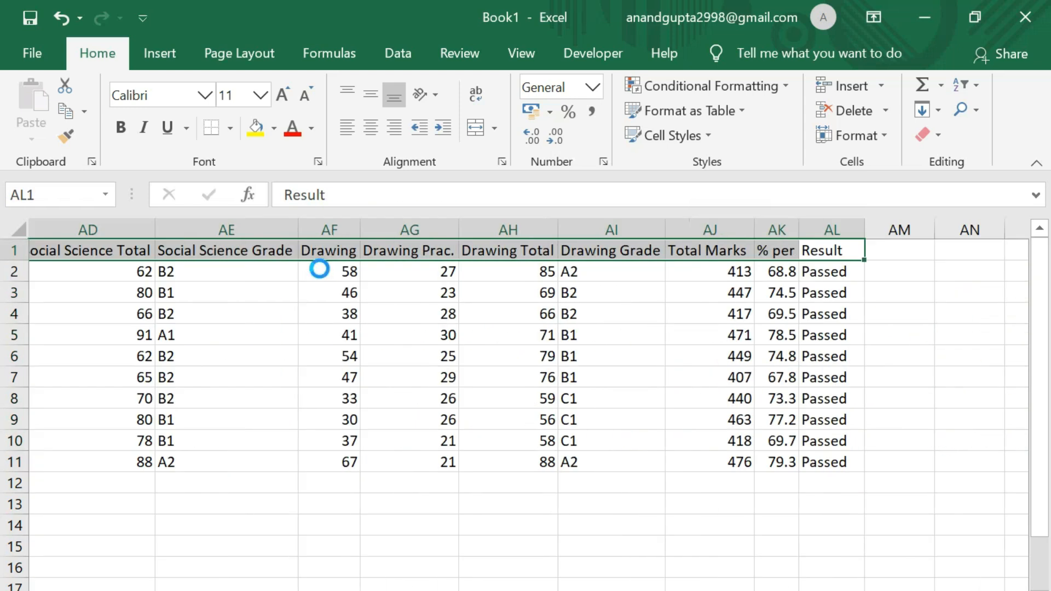
pyautogui.click(370, 127)
# AutoFit the widths of all table columns from A to AL
pyautogui.click(501, 227)
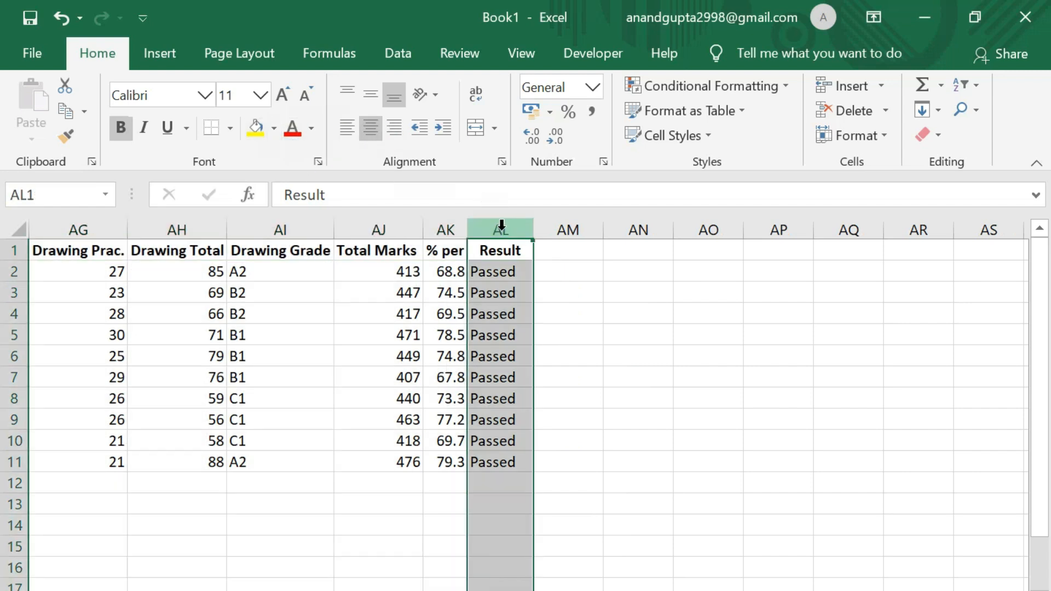
pyautogui.hotkey('ctrl', 'shift', 'Left')
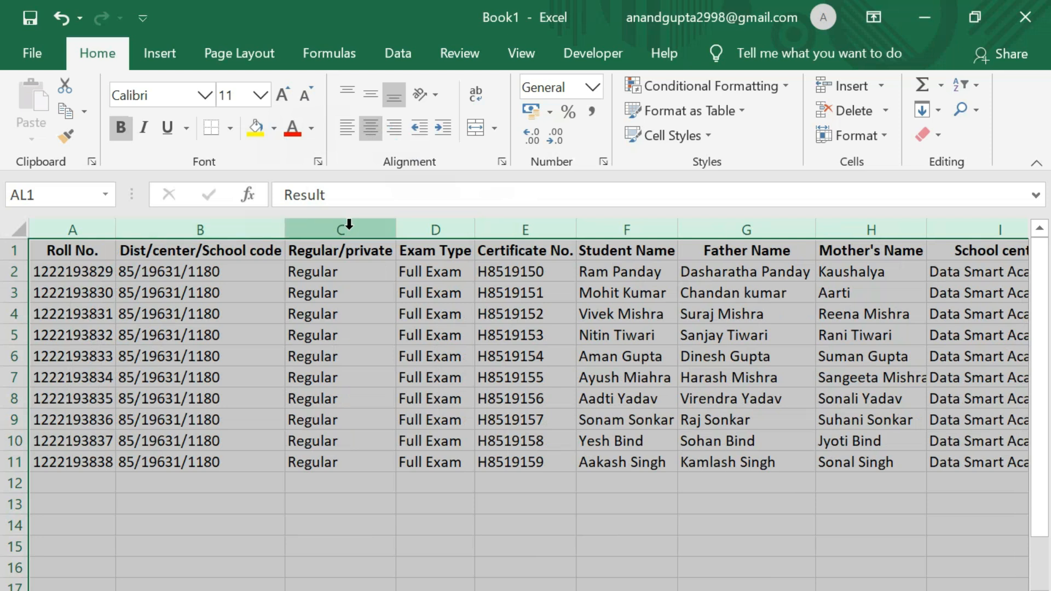
pyautogui.doubleClick(397, 230)
pyautogui.click(457, 292)
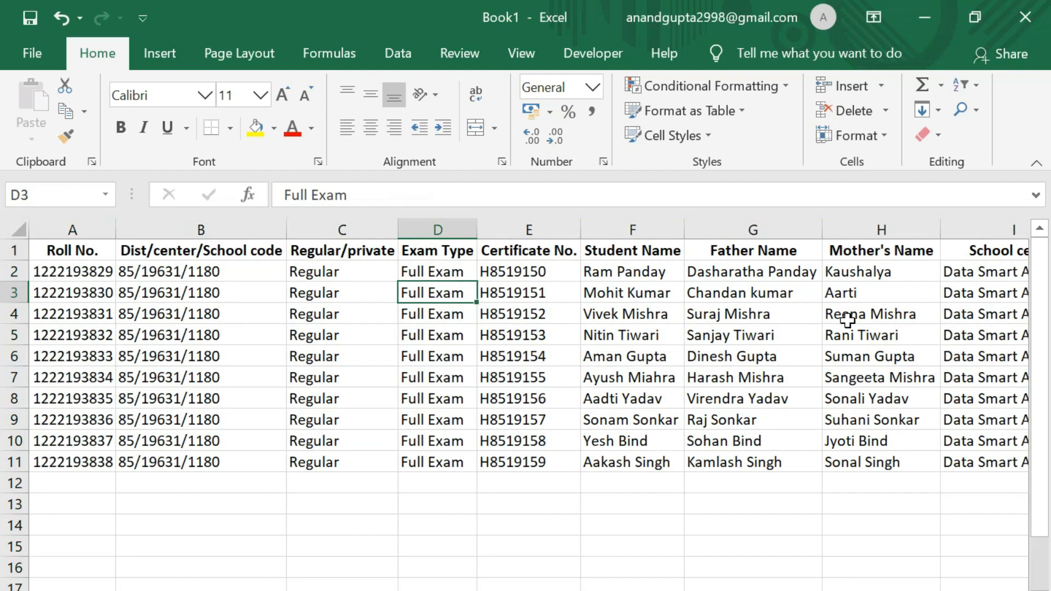
# Format the percentages in AK2:AK11 to one decimal place and centre them
pyautogui.hscroll(10, 529, 405)
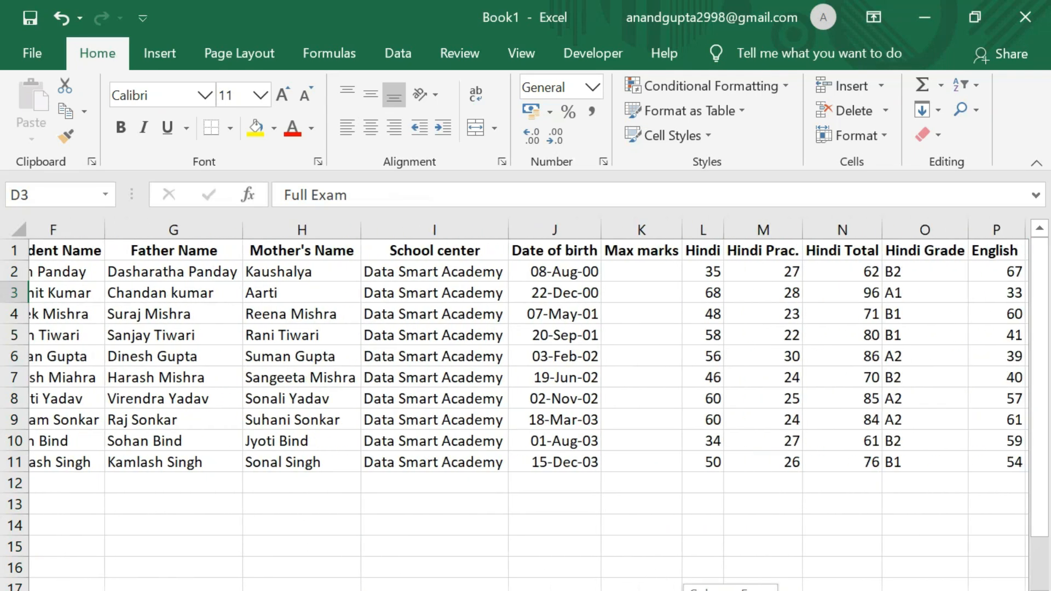
pyautogui.hscroll(10, 529, 405)
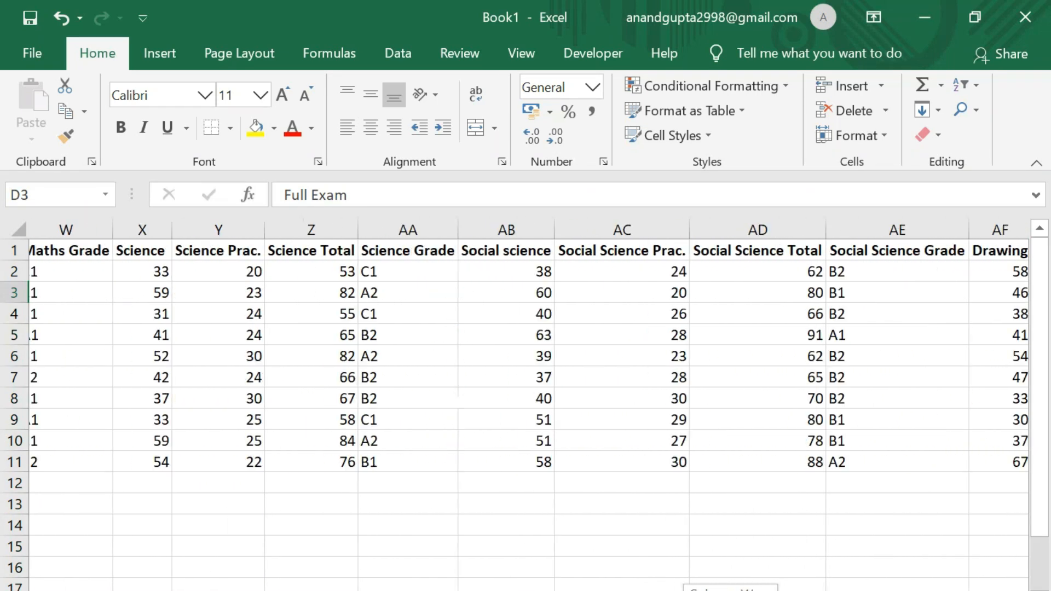
pyautogui.hscroll(-4, 528, 405)
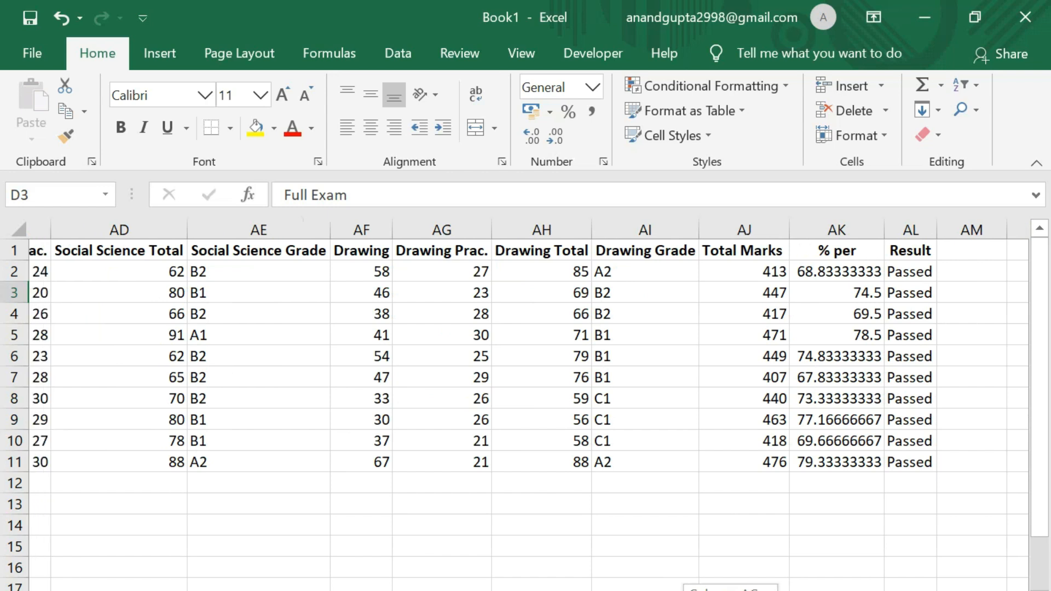
pyautogui.hscroll(4, 529, 405)
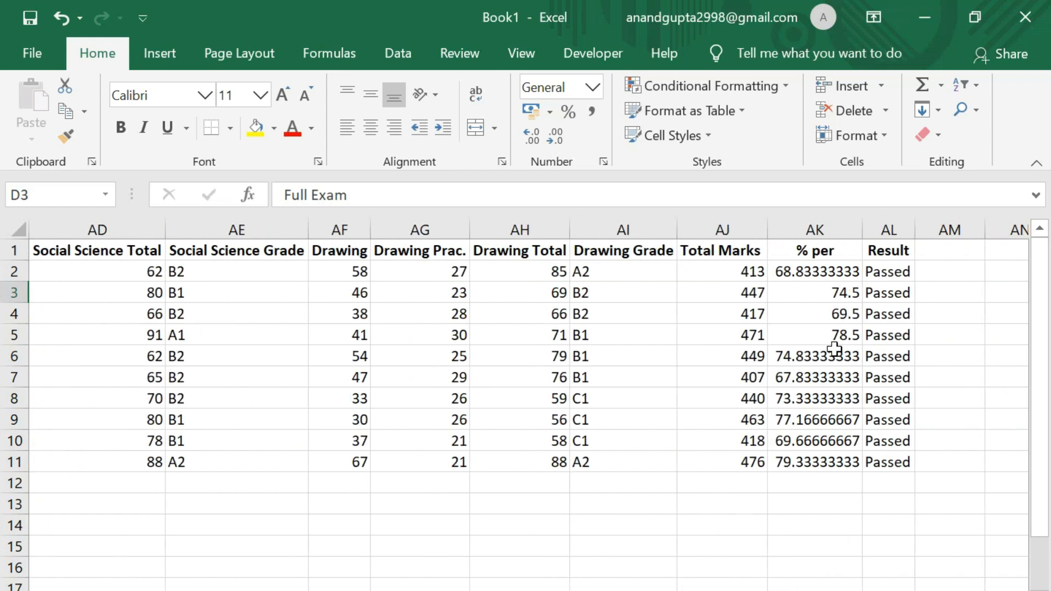
pyautogui.moveTo(831, 281); pyautogui.dragTo(840, 459)
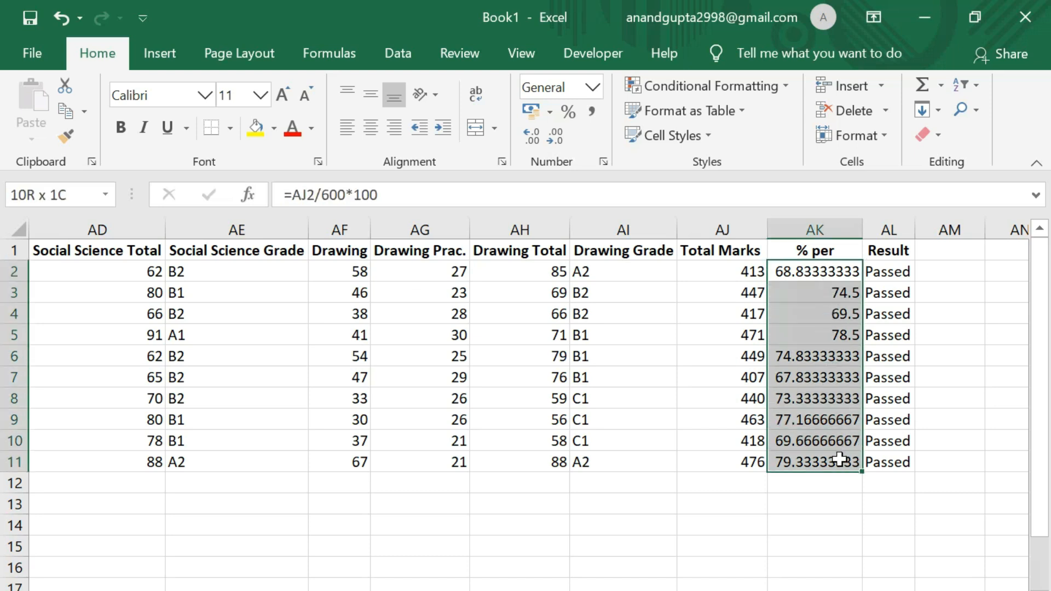
pyautogui.click(560, 143)
pyautogui.click(560, 143)
pyautogui.click(561, 144)
pyautogui.click(560, 144)
pyautogui.click(561, 143)
pyautogui.click(560, 144)
pyautogui.click(560, 138)
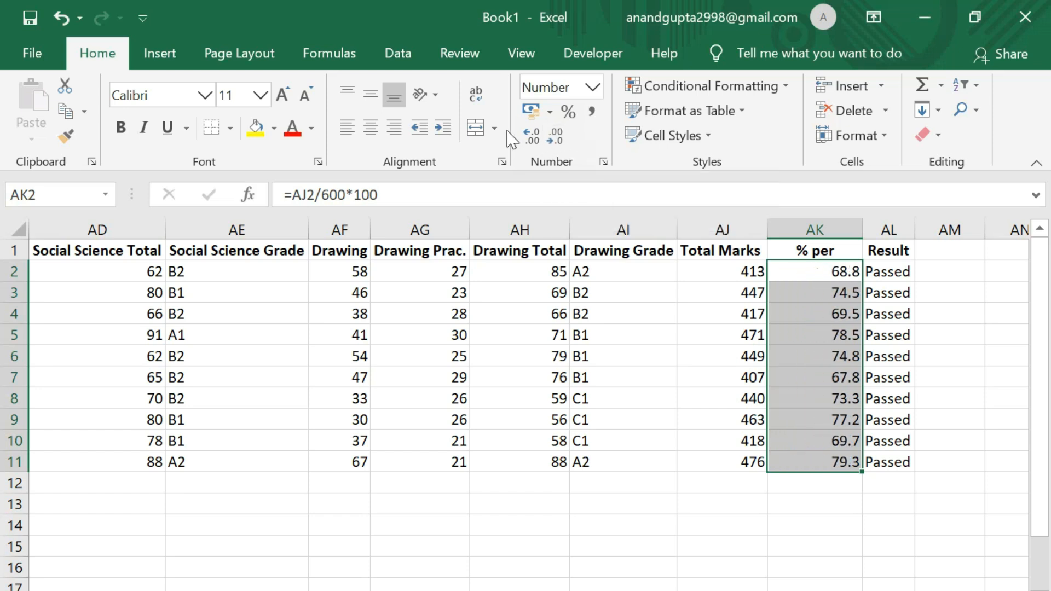
pyautogui.click(377, 135)
pyautogui.click(818, 308)
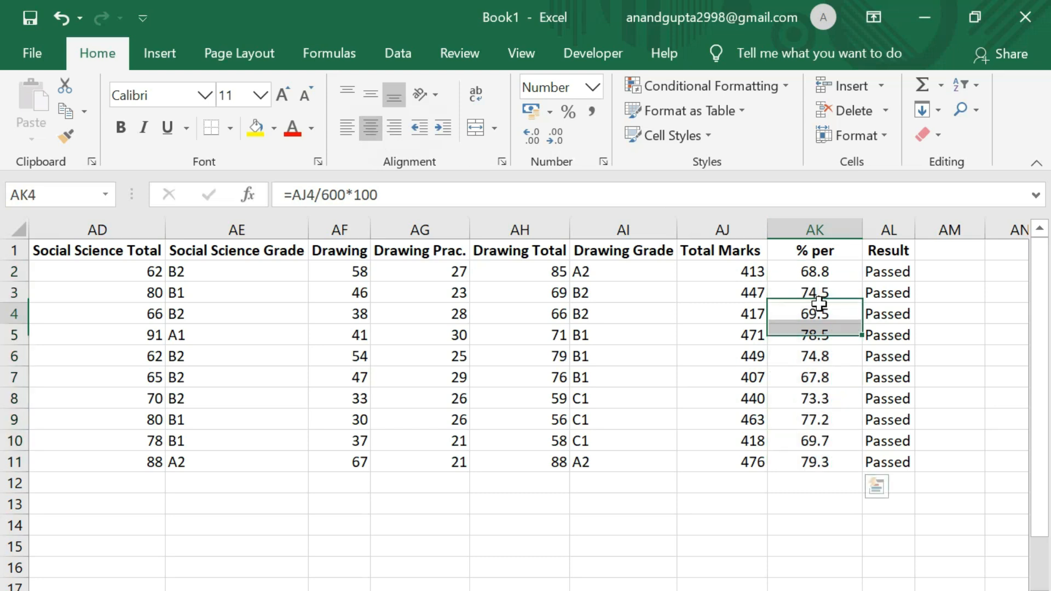
# Review the student table across all columns from Roll No. to Result
pyautogui.hscroll(-10, 526, 384)
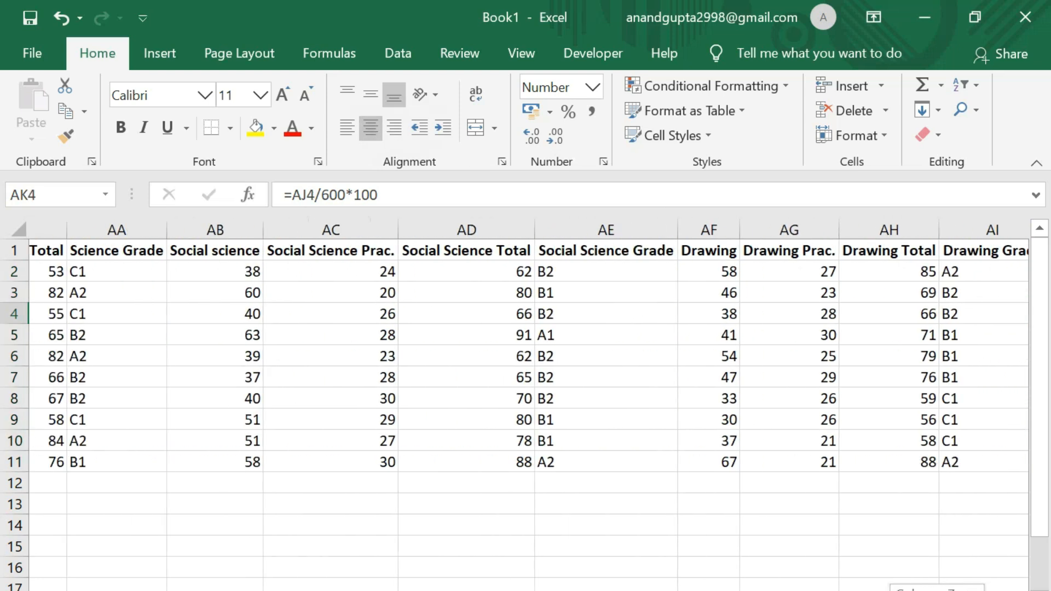
pyautogui.hscroll(-8, 525, 383)
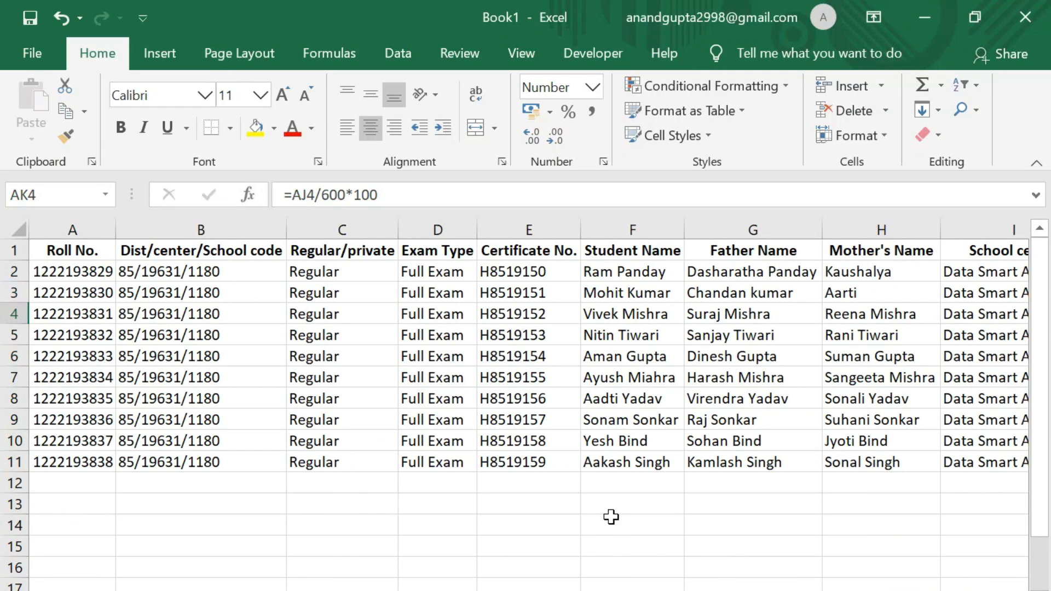
pyautogui.moveTo(75, 255); pyautogui.dragTo(914, 477)
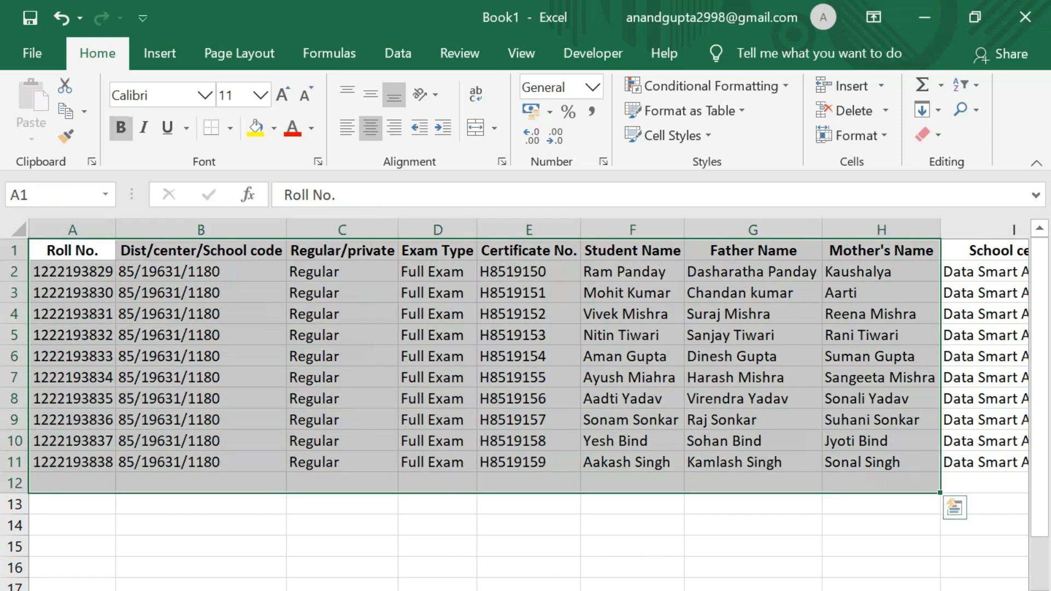
pyautogui.hscroll(8, 526, 383)
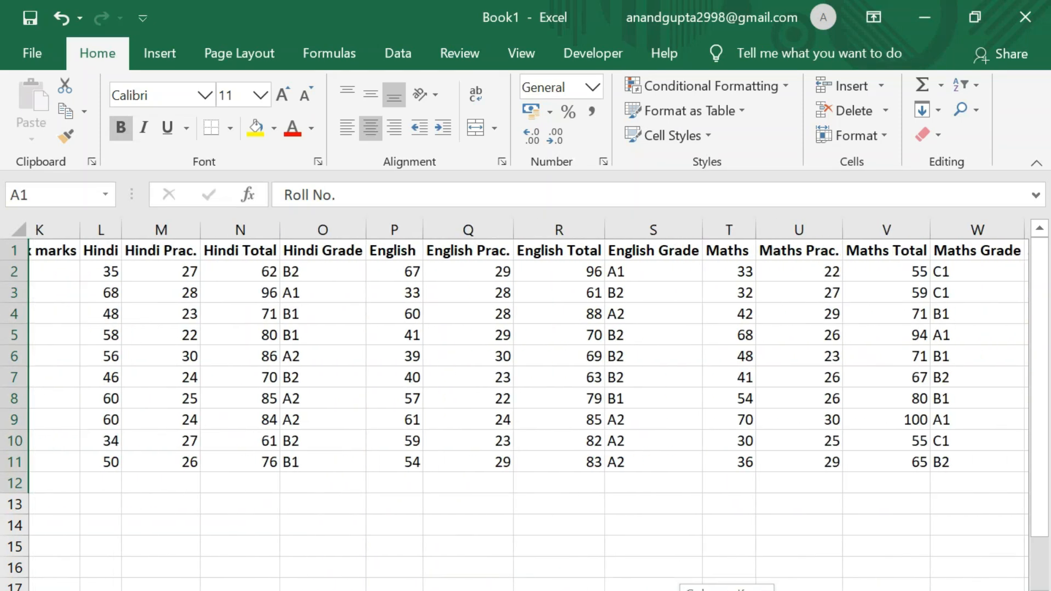
pyautogui.hscroll(3, 526, 383)
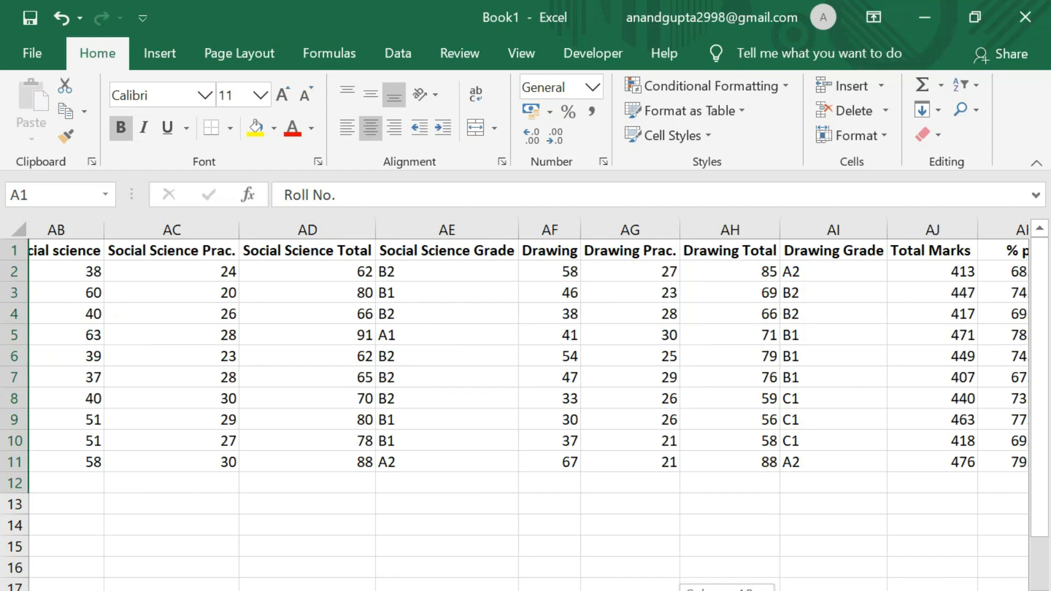
pyautogui.hscroll(2, 526, 406)
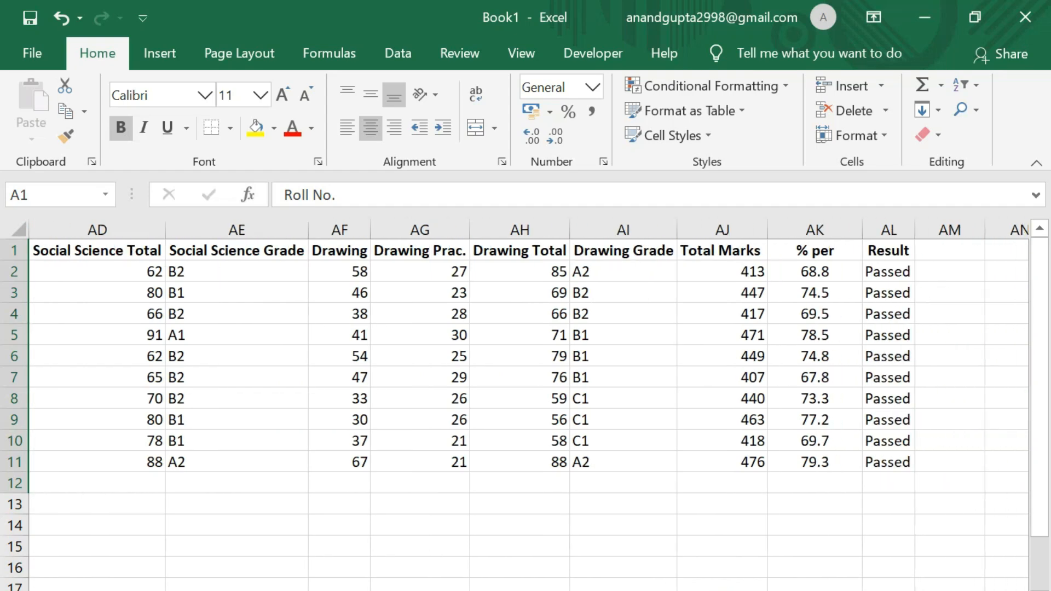